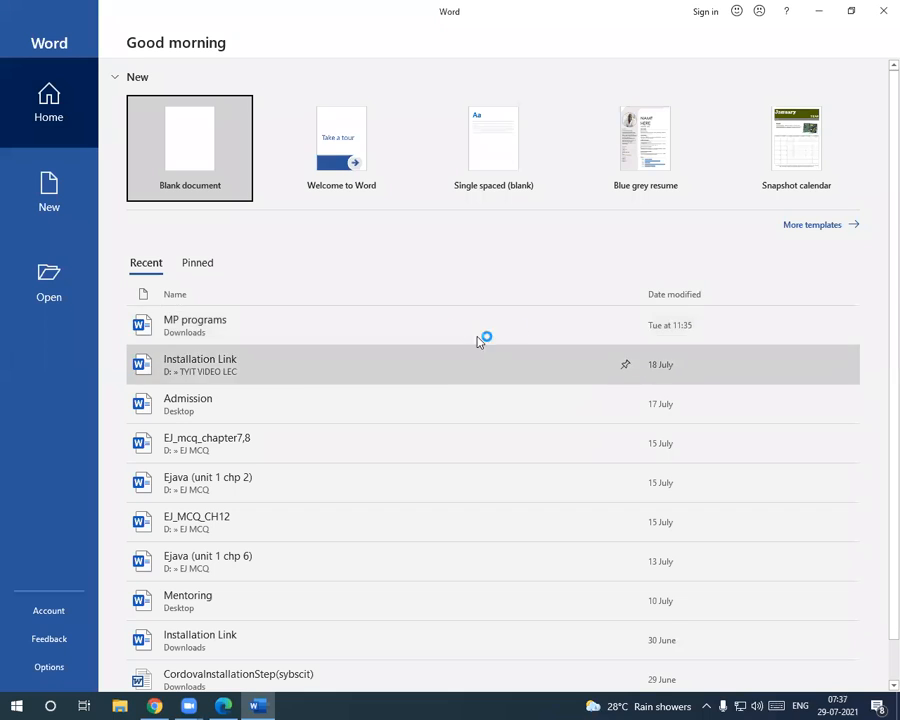
Step: Create a blank document and start saving it to the Desktop folder on this PC
click(196, 160)
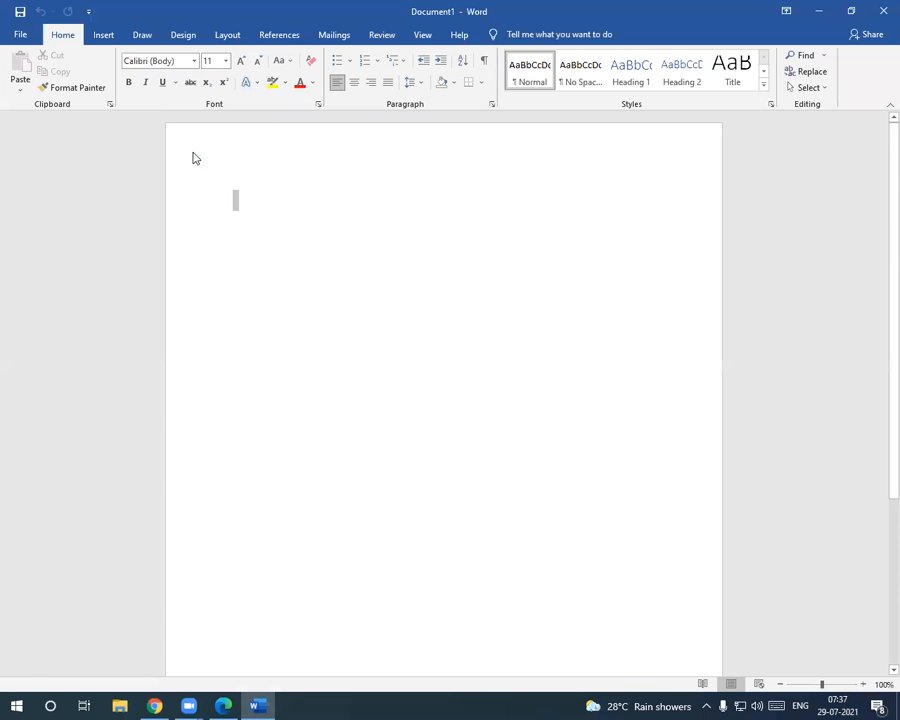
right_click(190, 158)
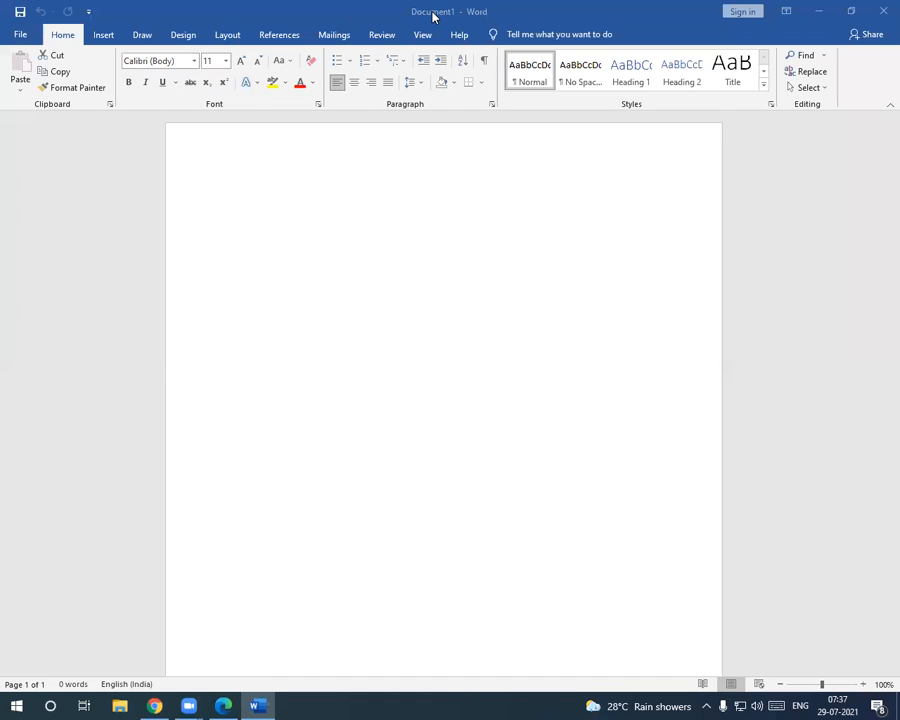
click(21, 36)
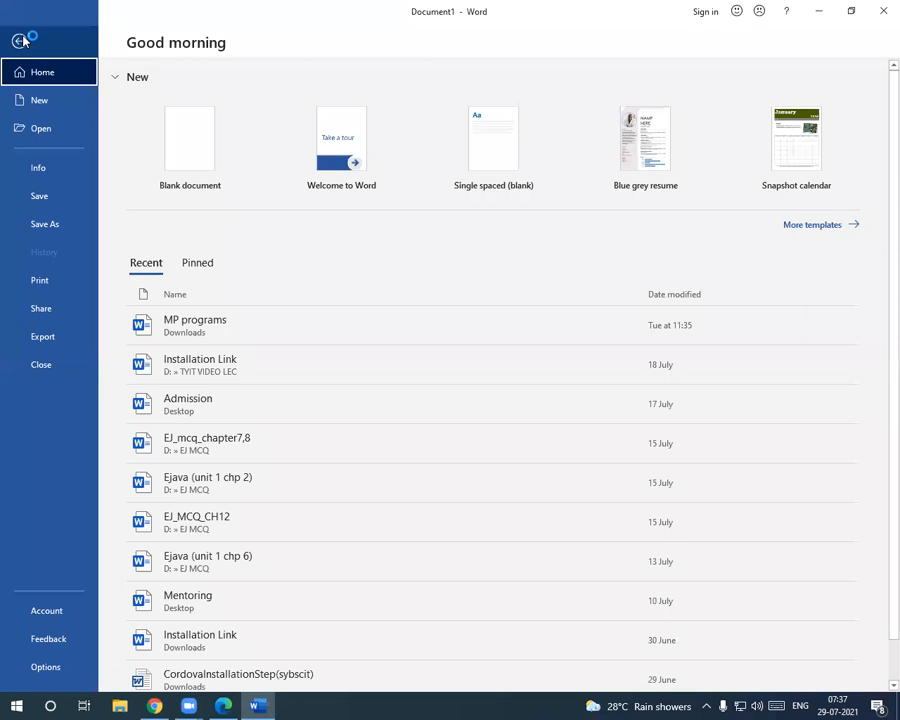
click(46, 196)
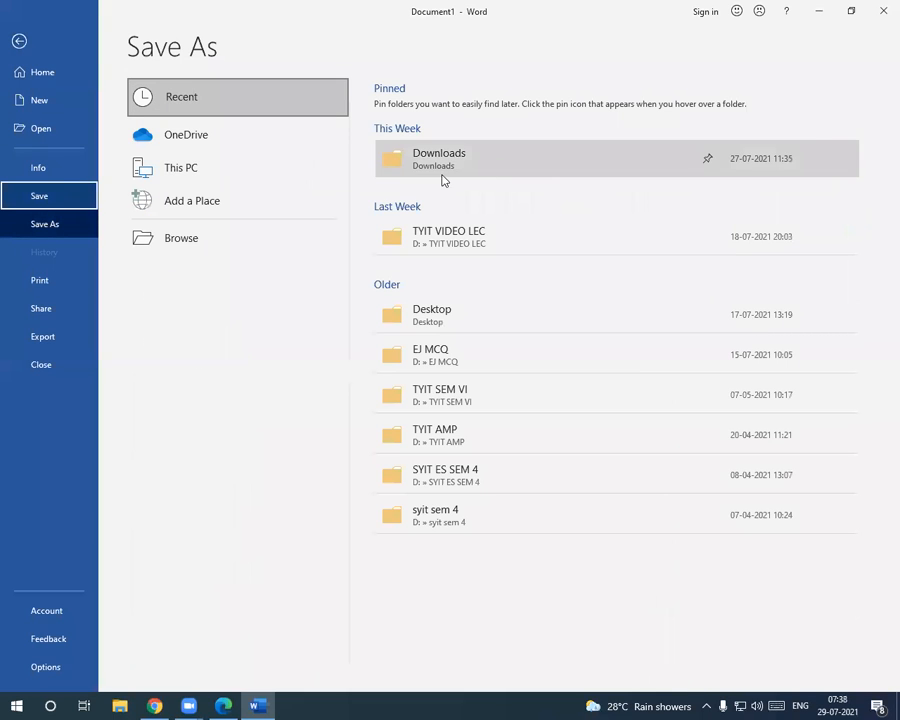
click(181, 170)
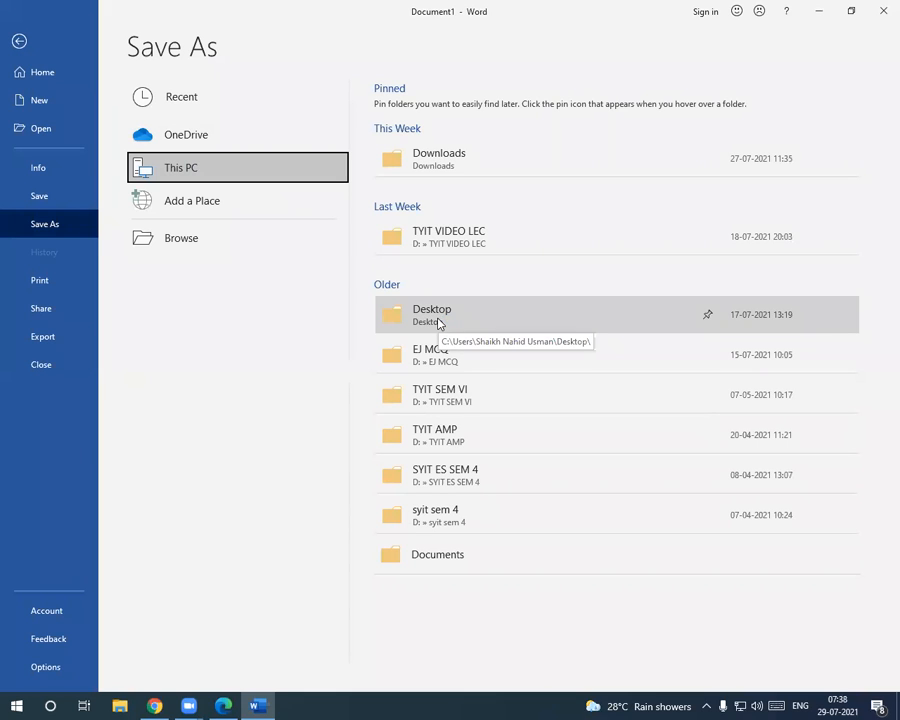
click(469, 319)
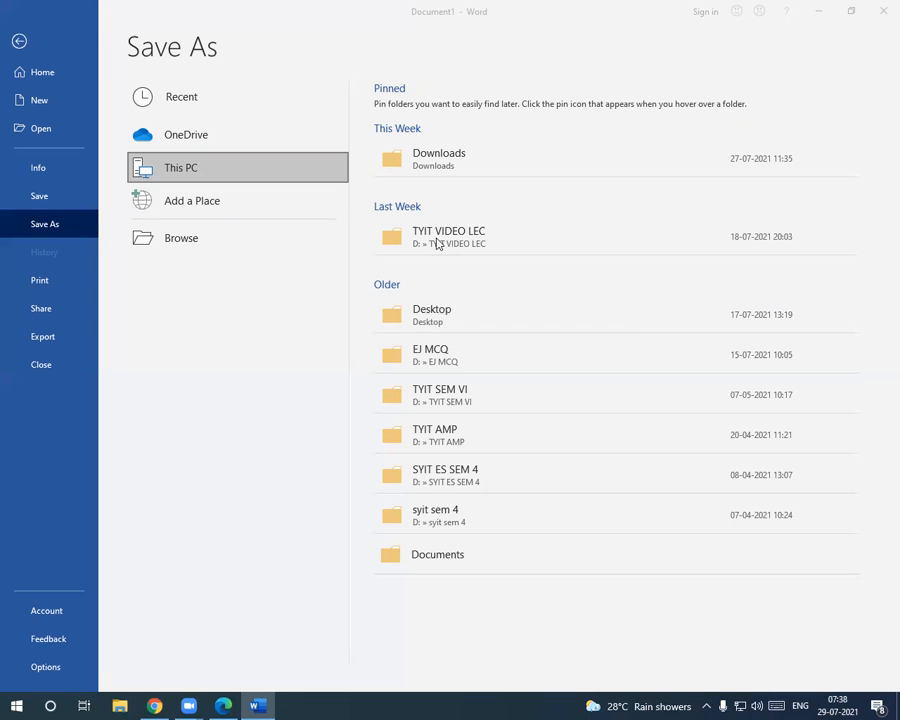
click(443, 316)
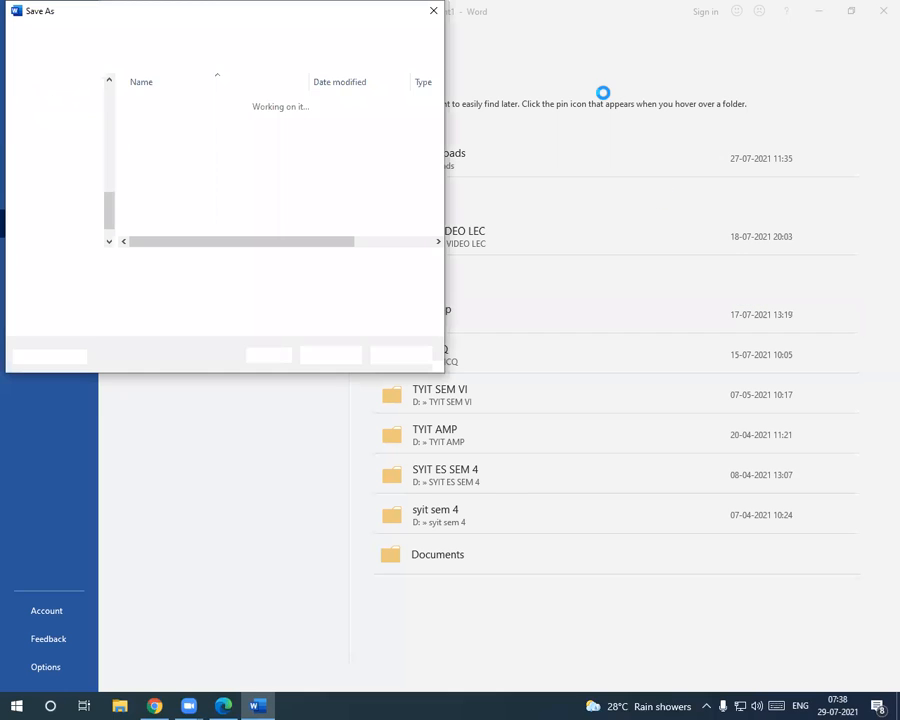
click(632, 251)
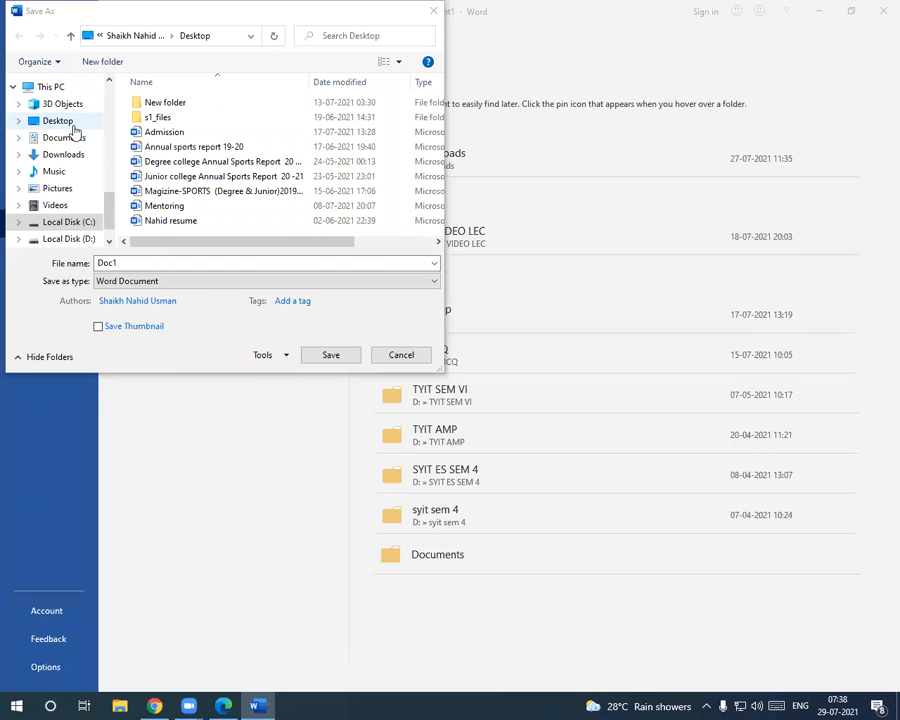
Step: Browse the available save locations, including Local Disk (C:), Local Disk (D:), Downloads, Documents, Music and Pictures
click(82, 222)
click(80, 238)
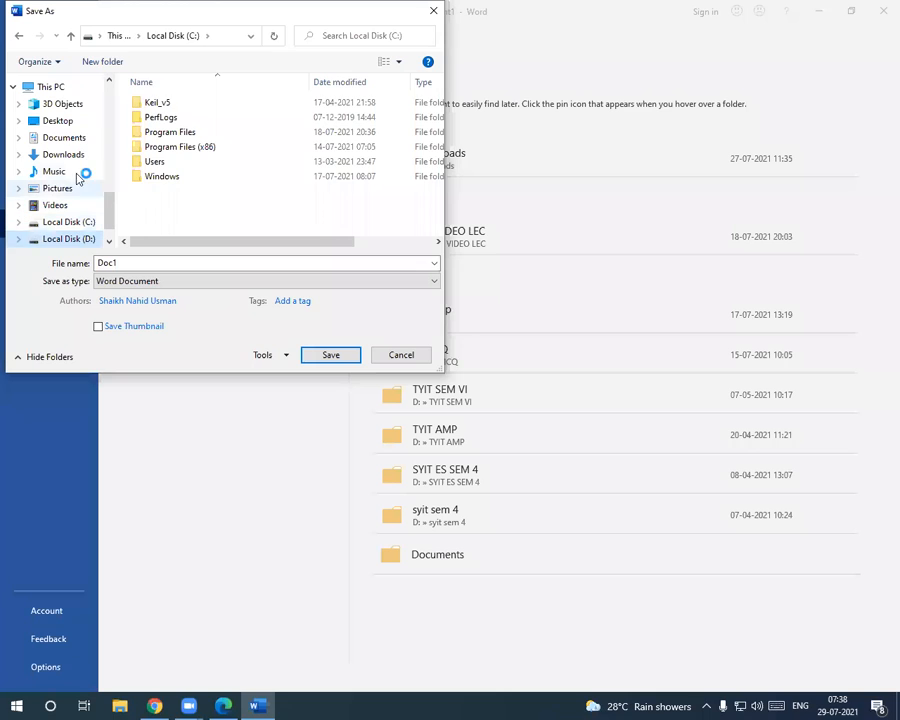
click(66, 155)
click(70, 139)
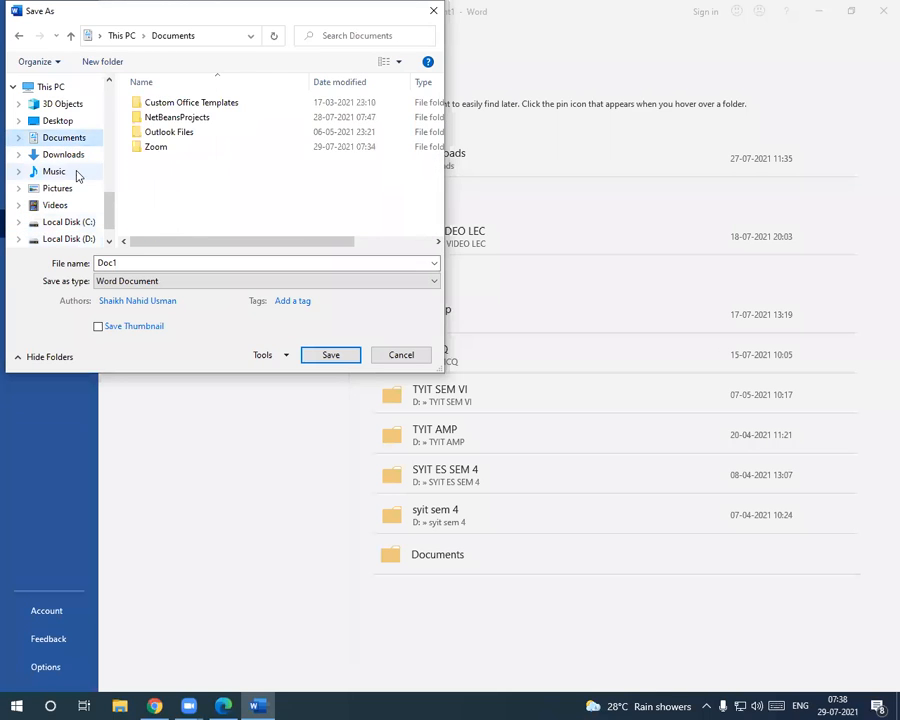
click(77, 174)
click(84, 189)
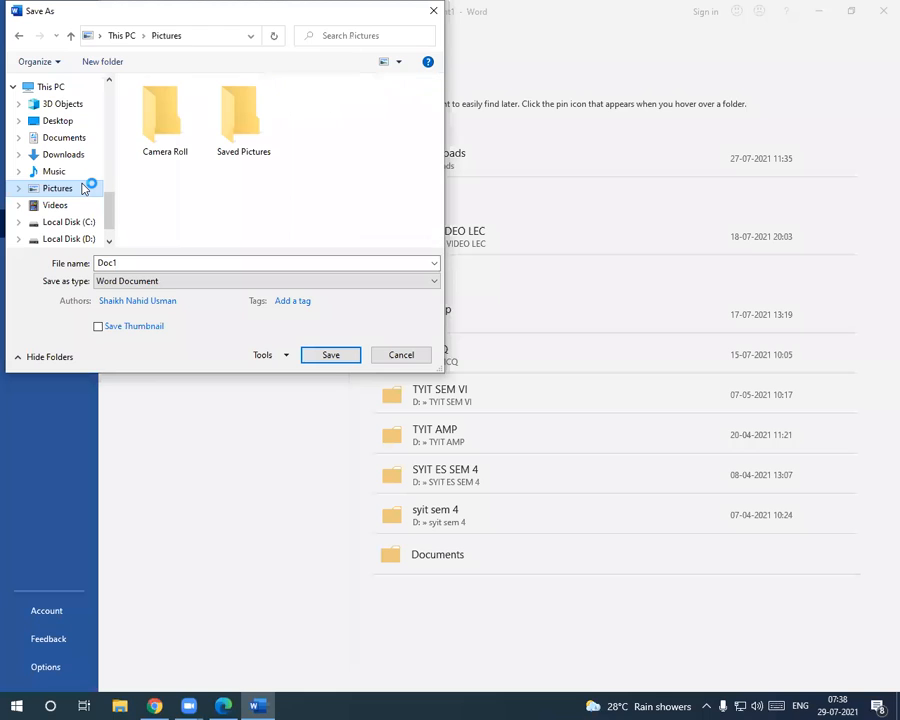
click(641, 233)
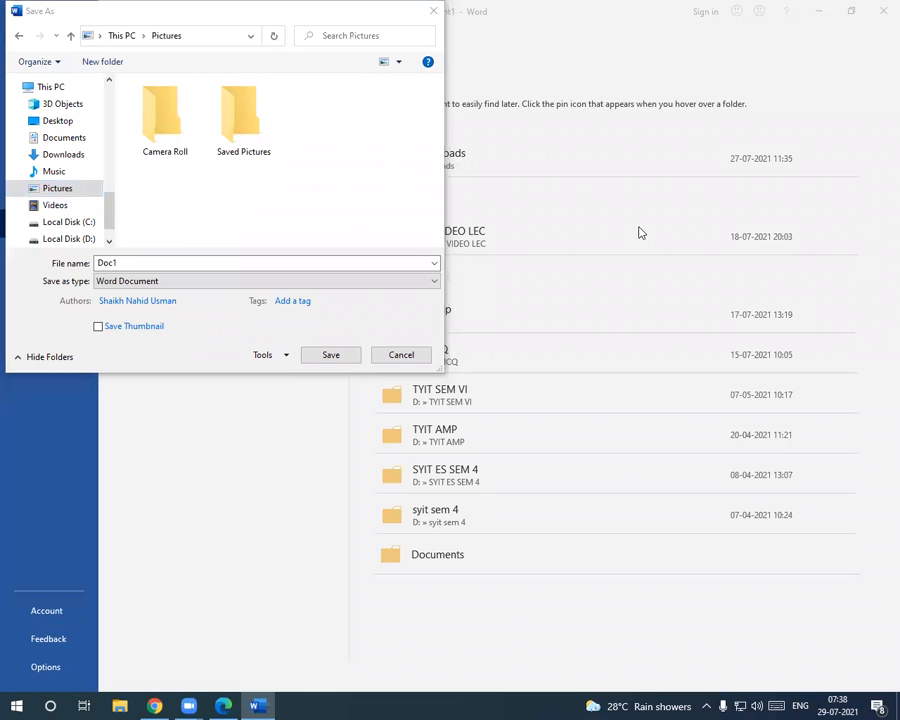
Step: Save the document on the Desktop under the file name SYBAF, keeping the Word Document type
click(68, 127)
double_click(130, 260)
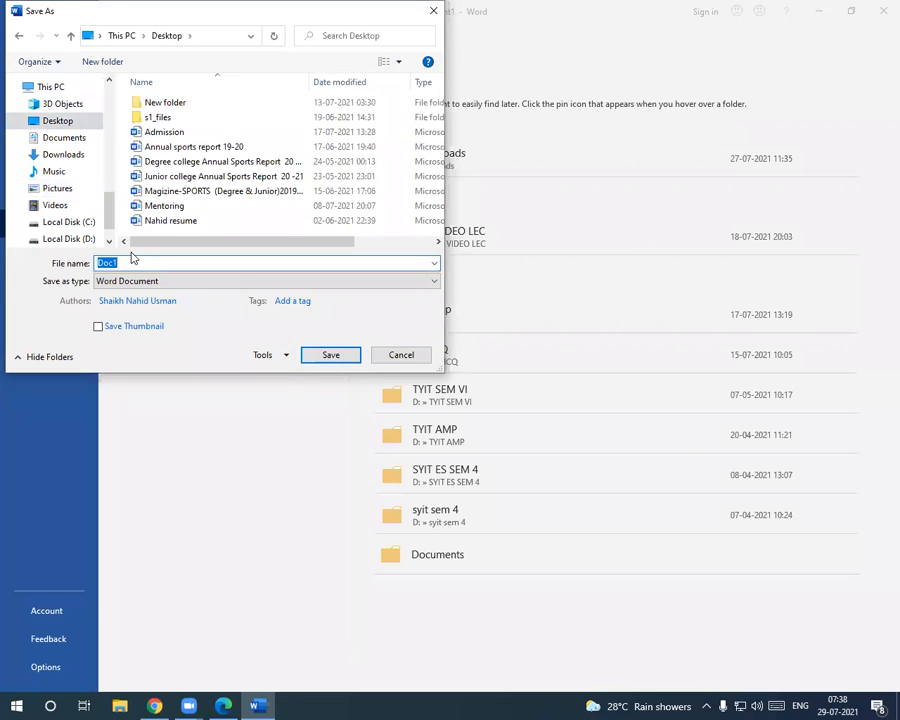
text(SYBAF)
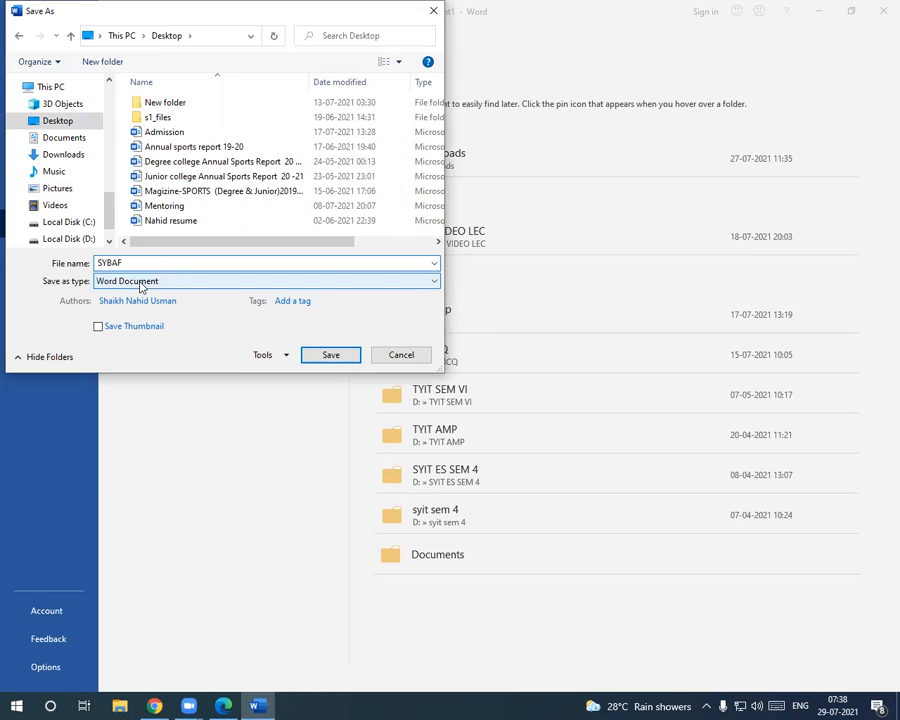
click(140, 282)
click(140, 284)
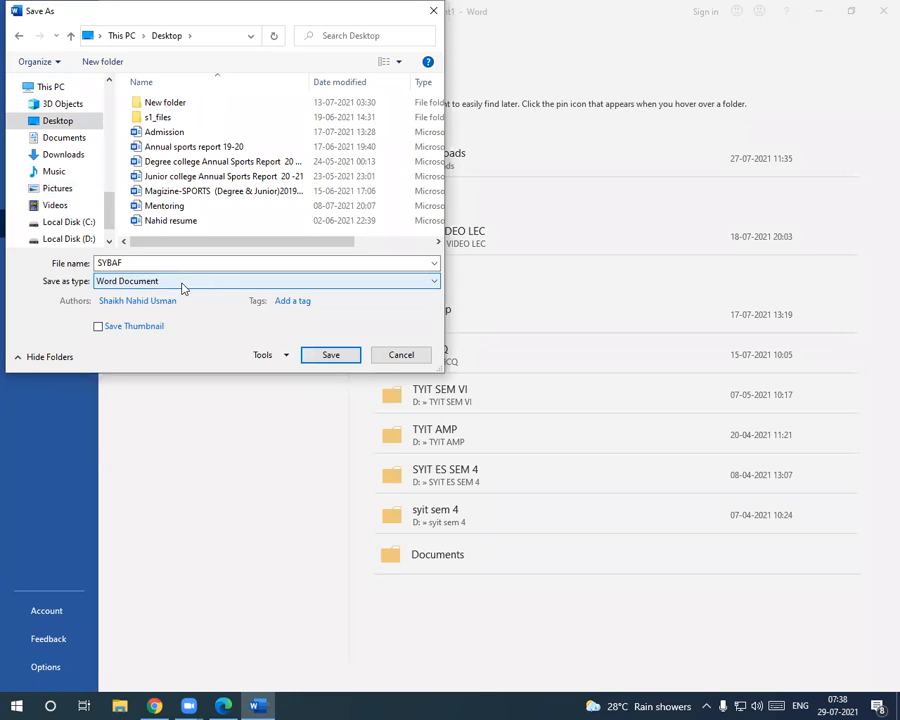
click(342, 355)
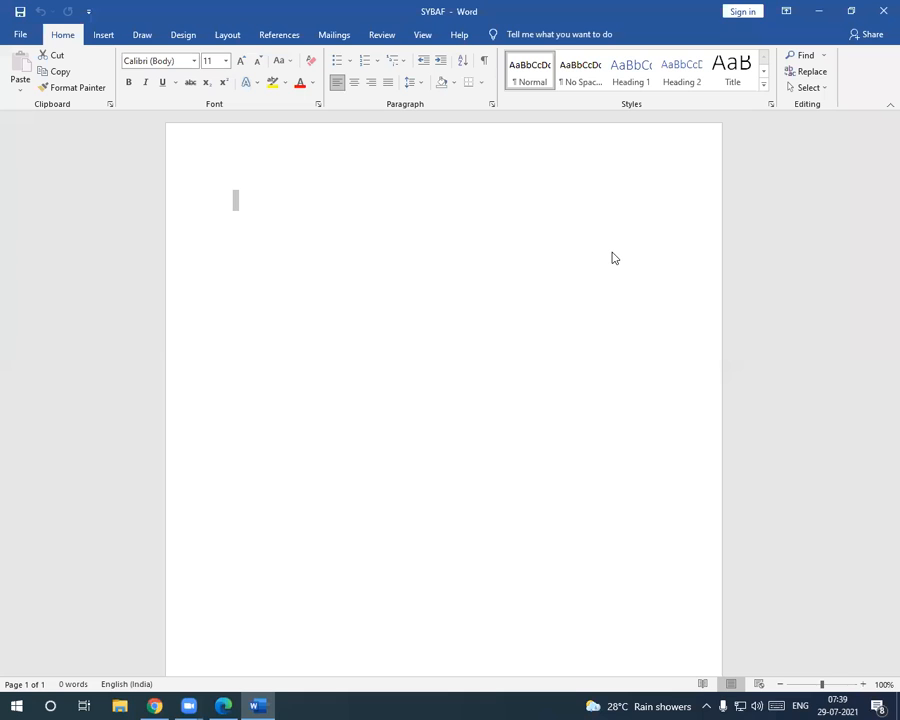
Step: Minimize the open windows to reach the desktop and open the saved SYBAF document from there
click(819, 10)
click(819, 10)
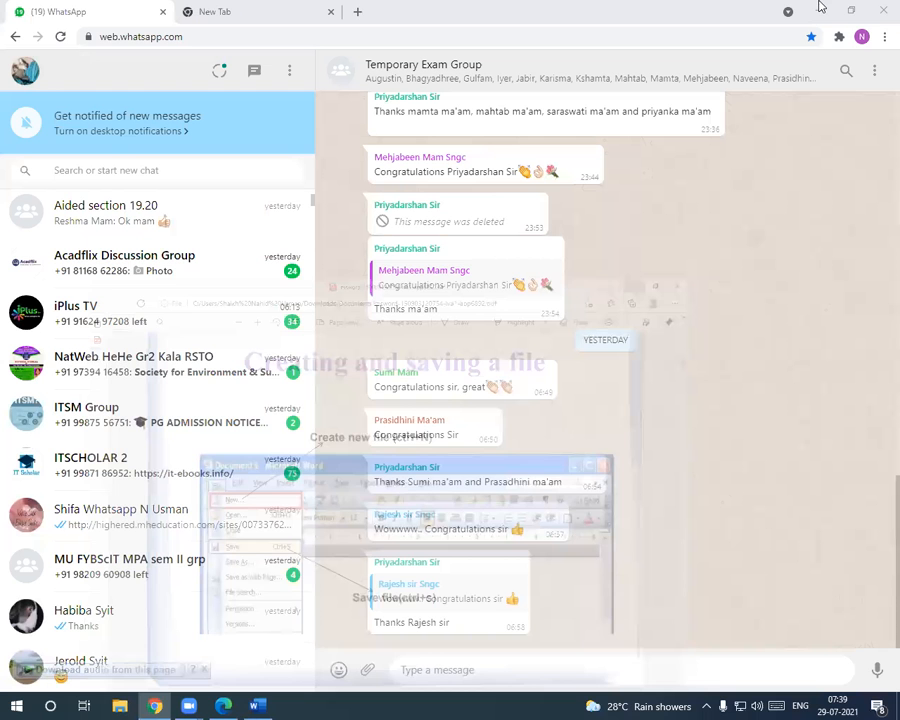
click(816, 10)
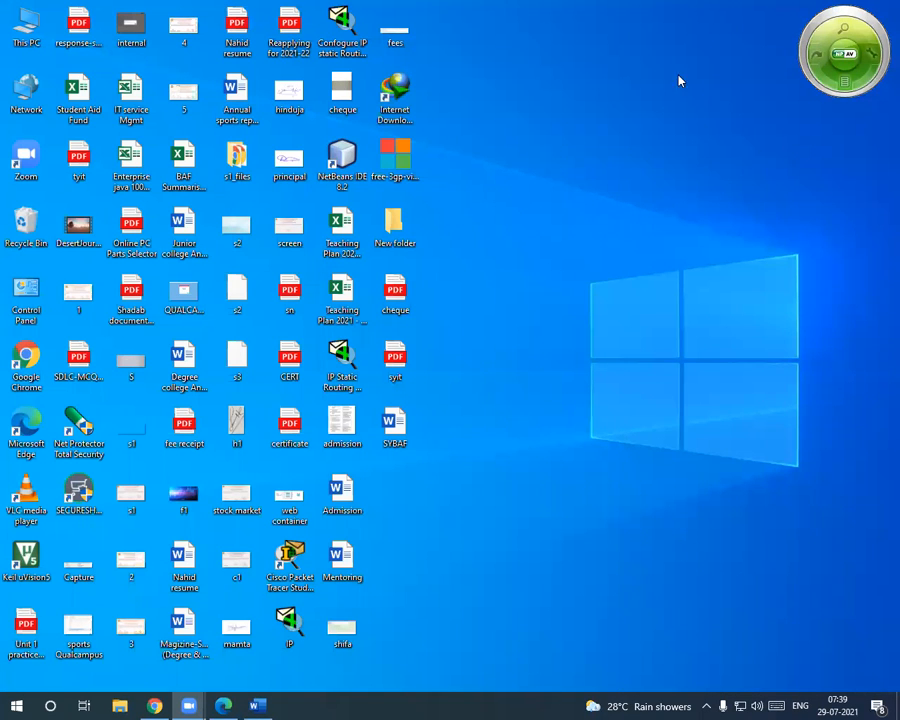
click(398, 433)
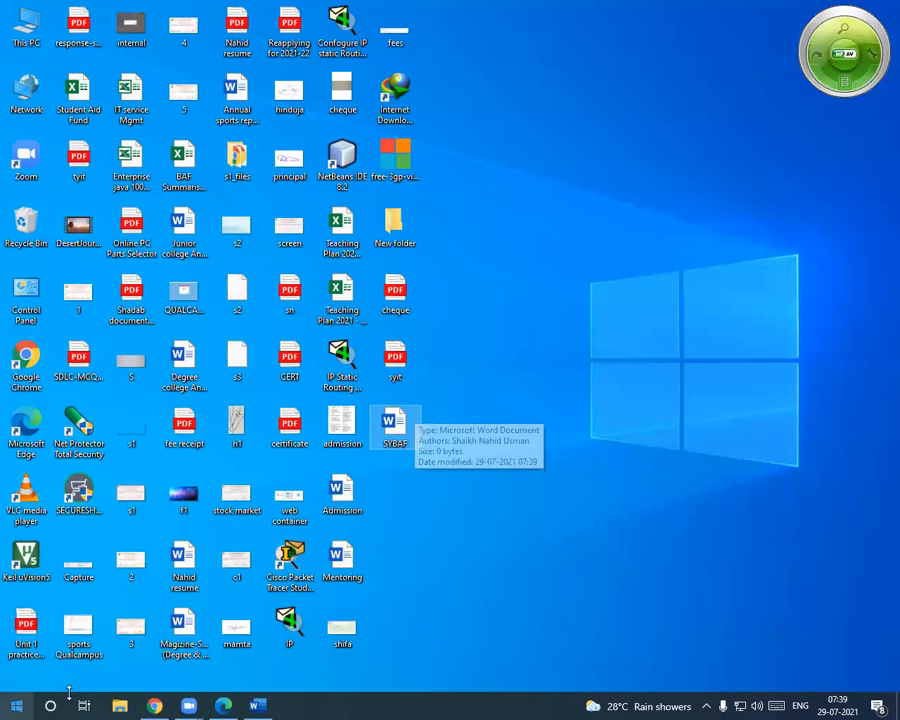
double_click(398, 453)
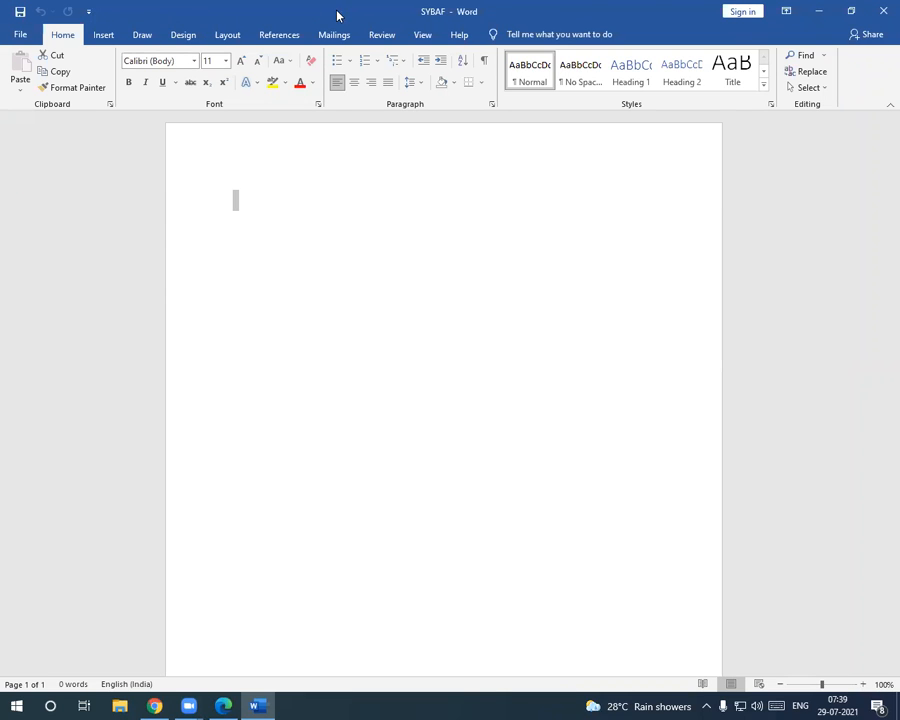
Step: Switch to the PDF slides in Microsoft Edge and review the "Creating and saving a file" page
click(143, 35)
click(262, 705)
click(224, 706)
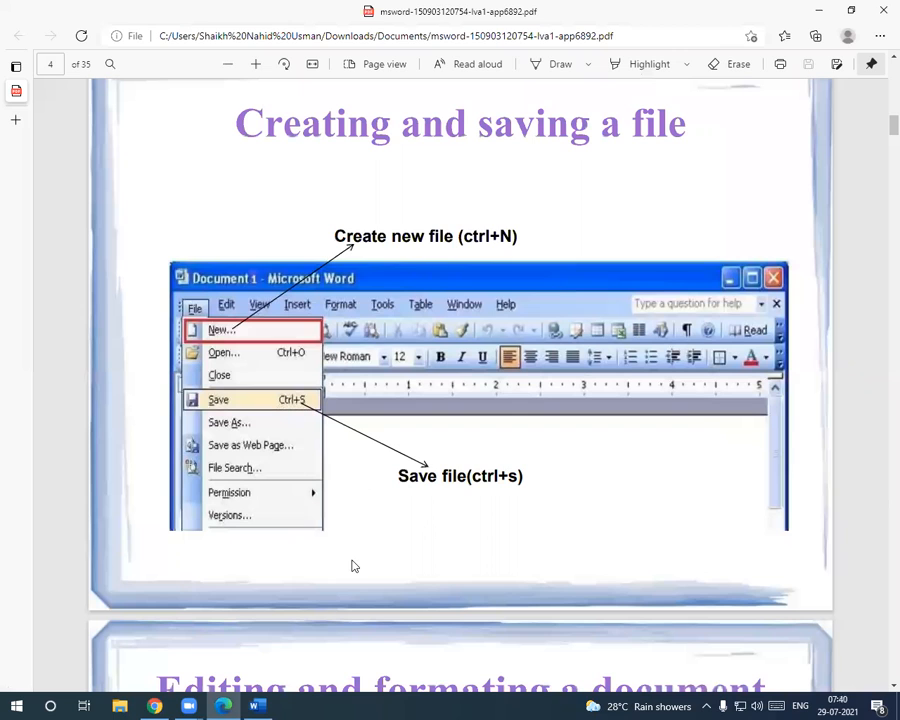
scroll(396, 364, down, 2)
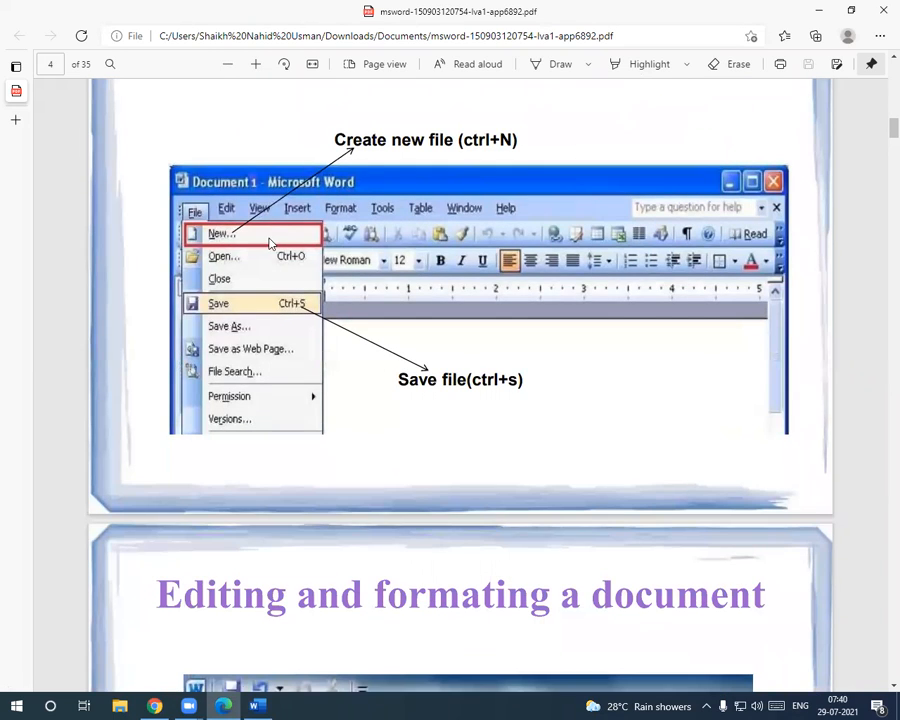
Step: Switch back to SYBAF in Word and enter a line of U followed by repeated Js, with "CTRL +S" a few lines below
click(258, 706)
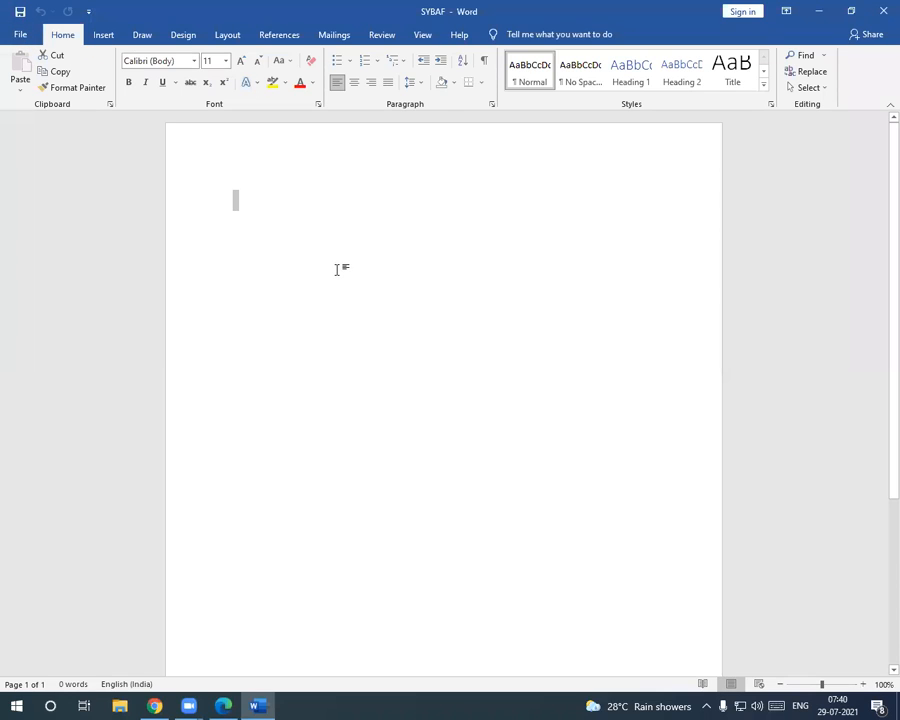
text(UJJJJJJJJJJJJJJJJ)
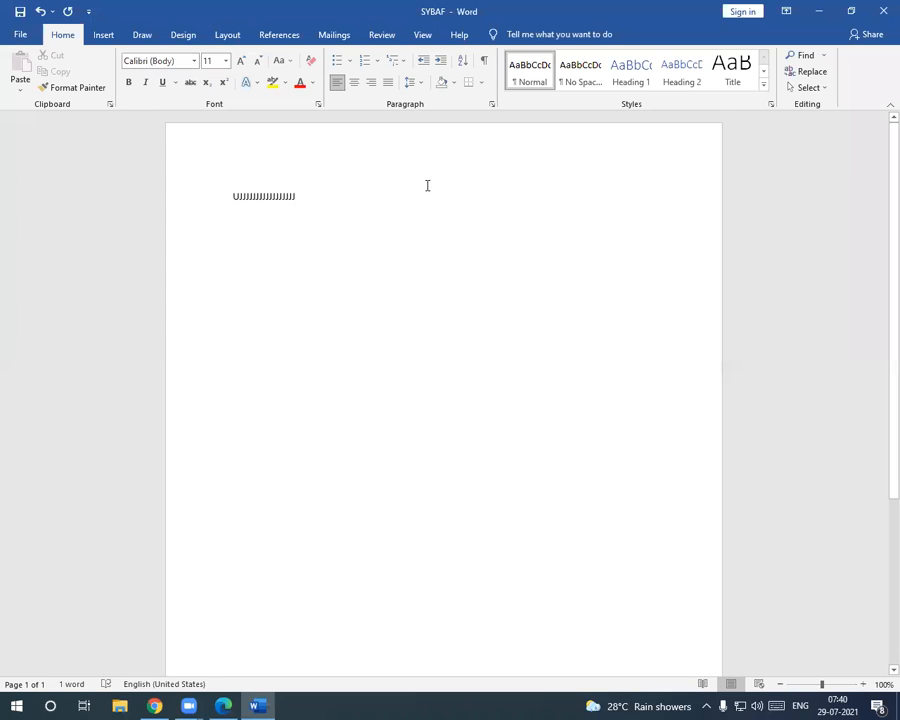
key(Return)
click(18, 36)
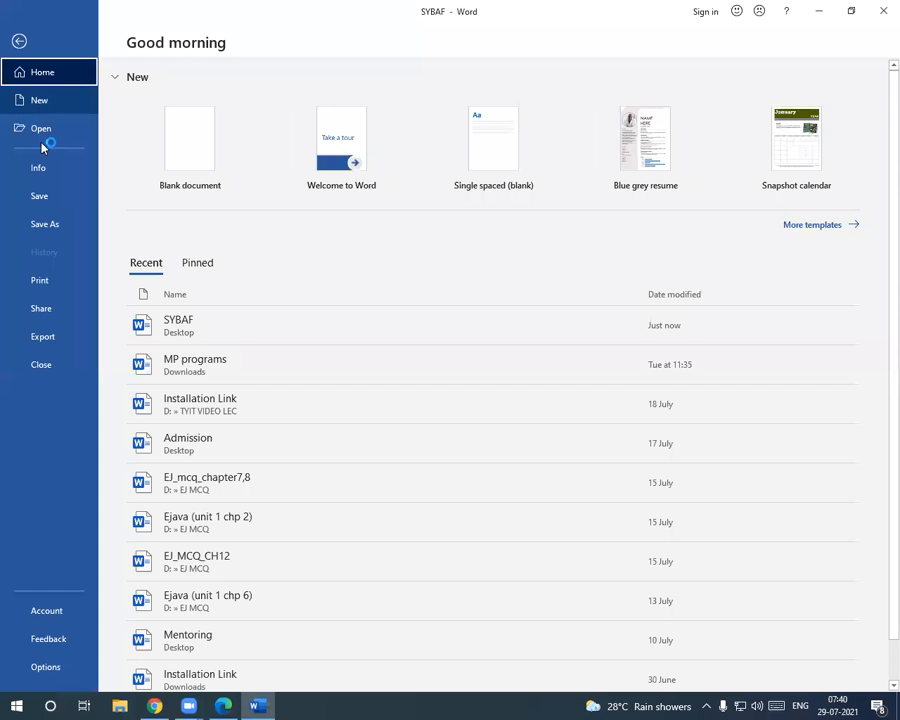
click(19, 41)
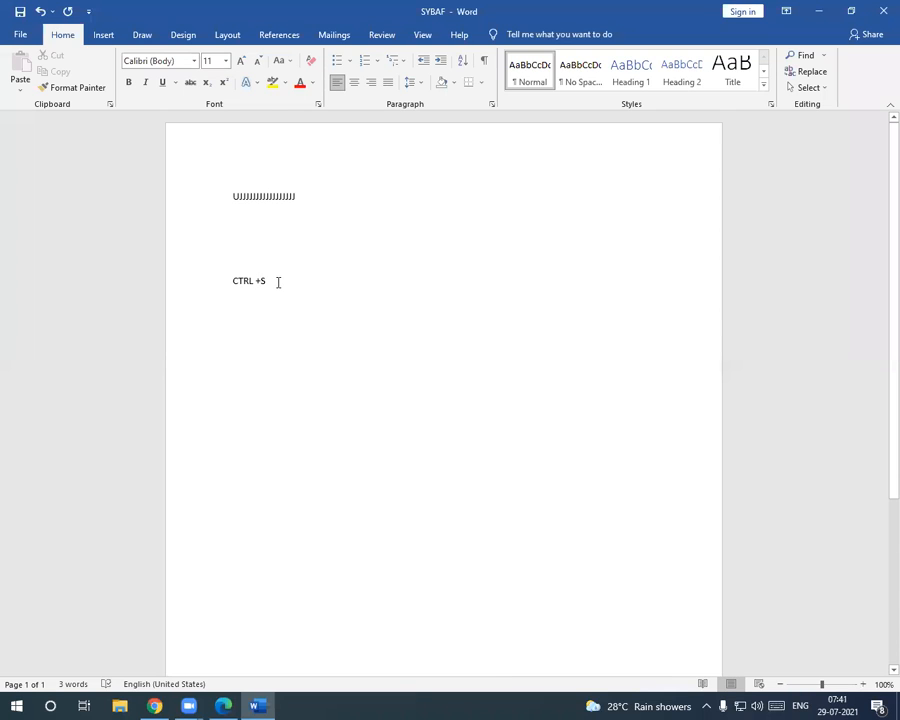
Step: Add a line of repeated Js and the line ";;S;;;S" below the "CTRL +S" text, and save the document
key(Return)
key(Return)
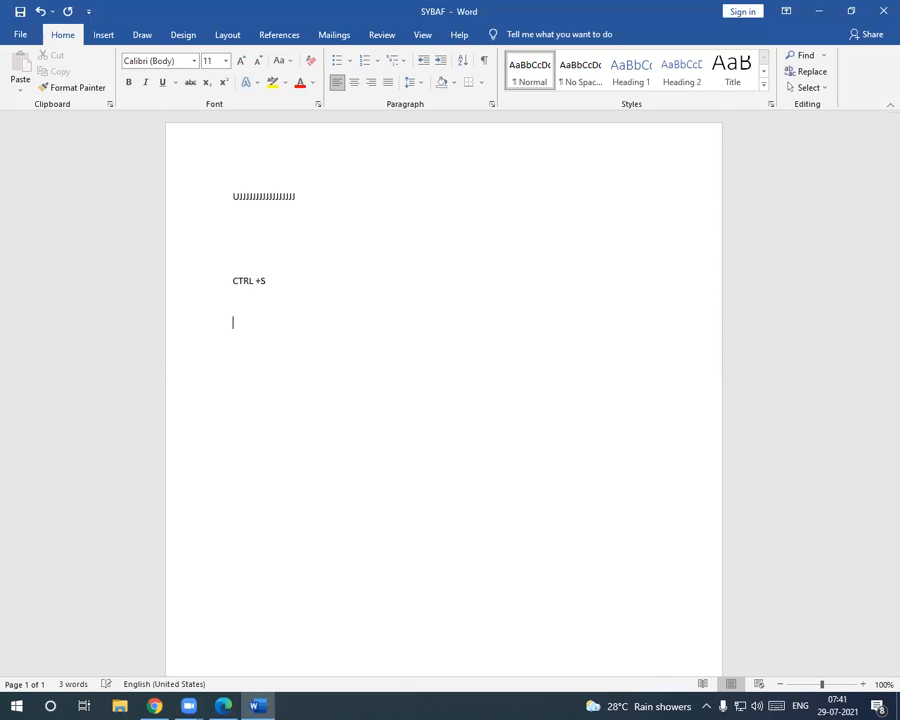
text(JJJJJJJJ)
key(Return)
text(;;S;;;S)
key(ctrl+s)
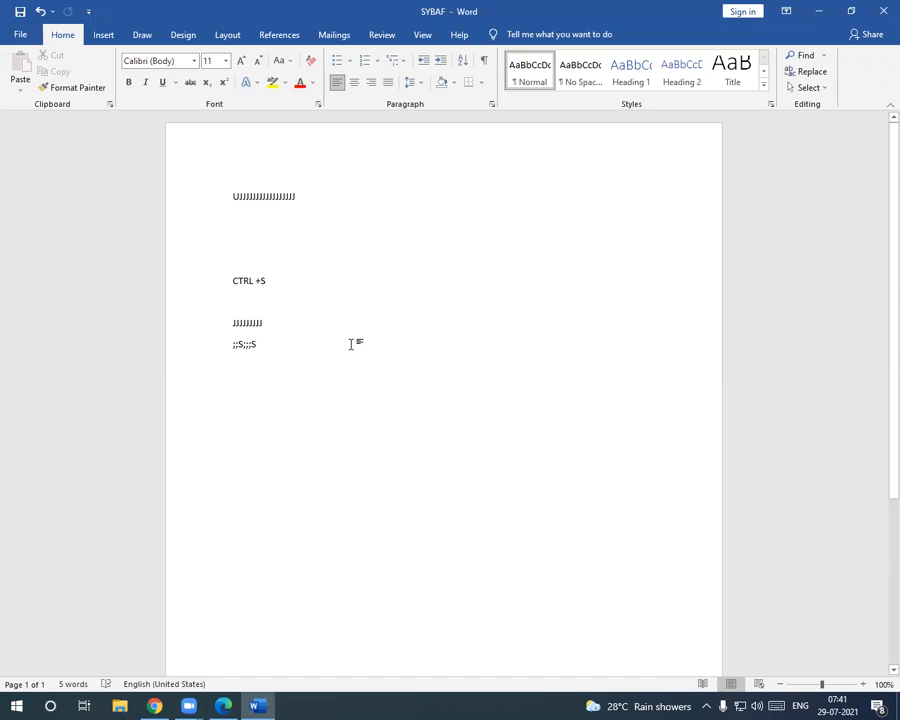
click(223, 705)
key(alt+Tab)
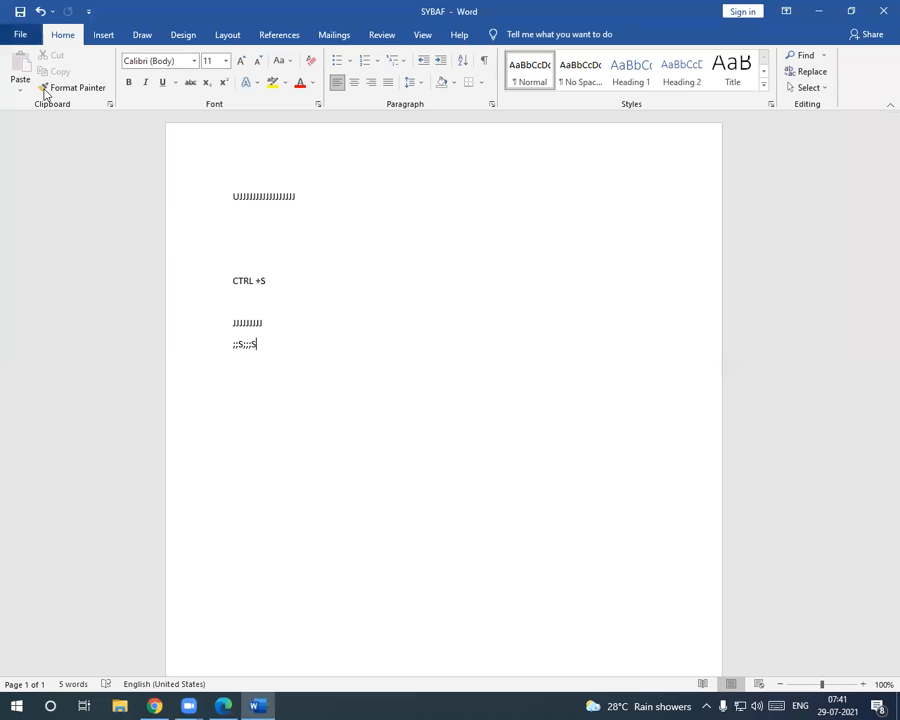
click(24, 38)
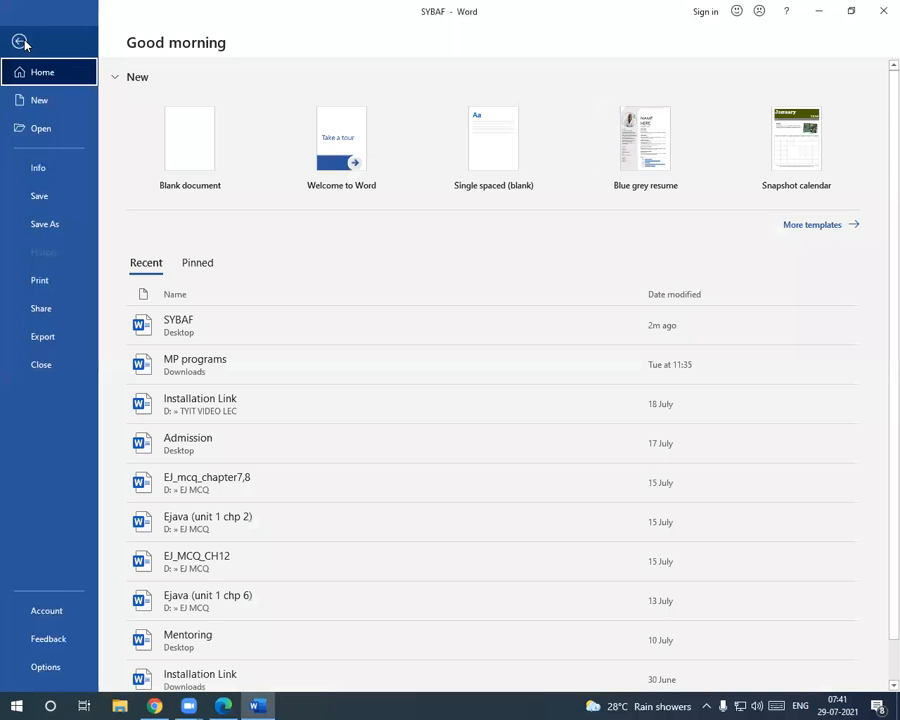
click(19, 40)
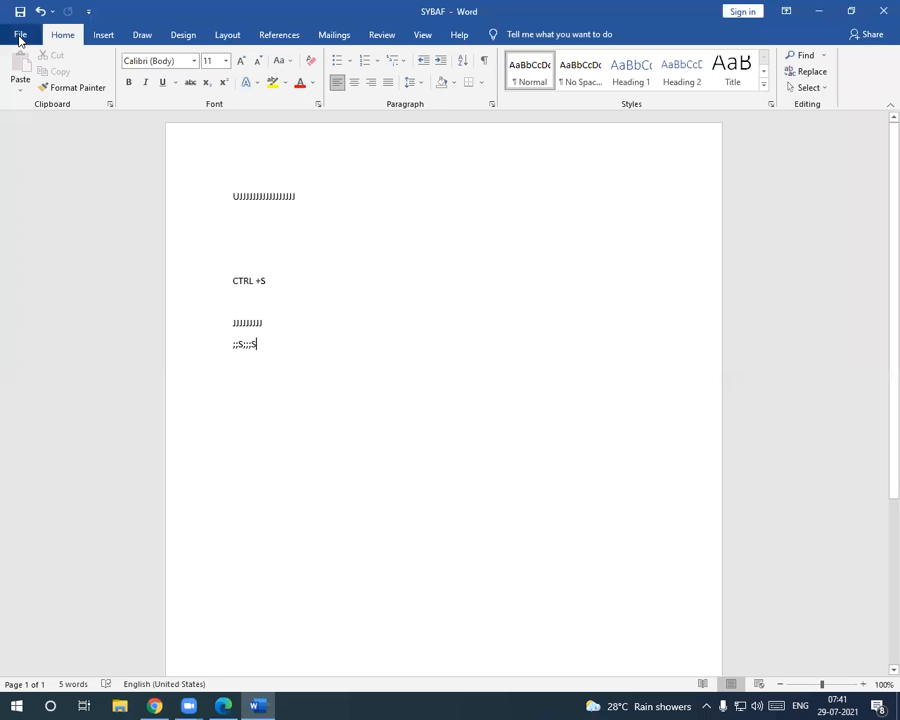
Step: Create another new blank document while SYBAF stays open
click(20, 37)
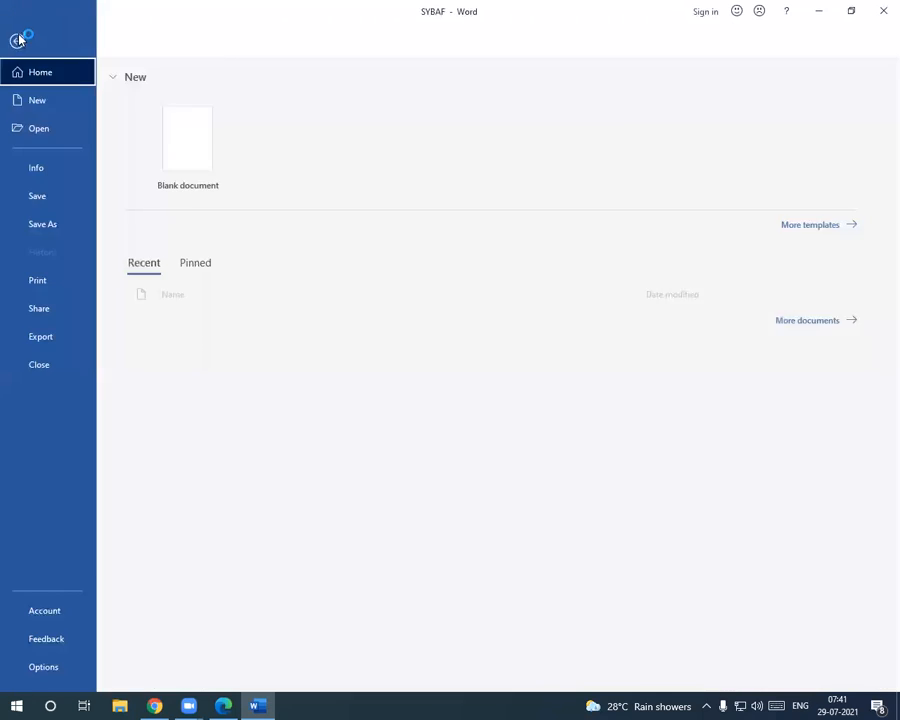
click(45, 104)
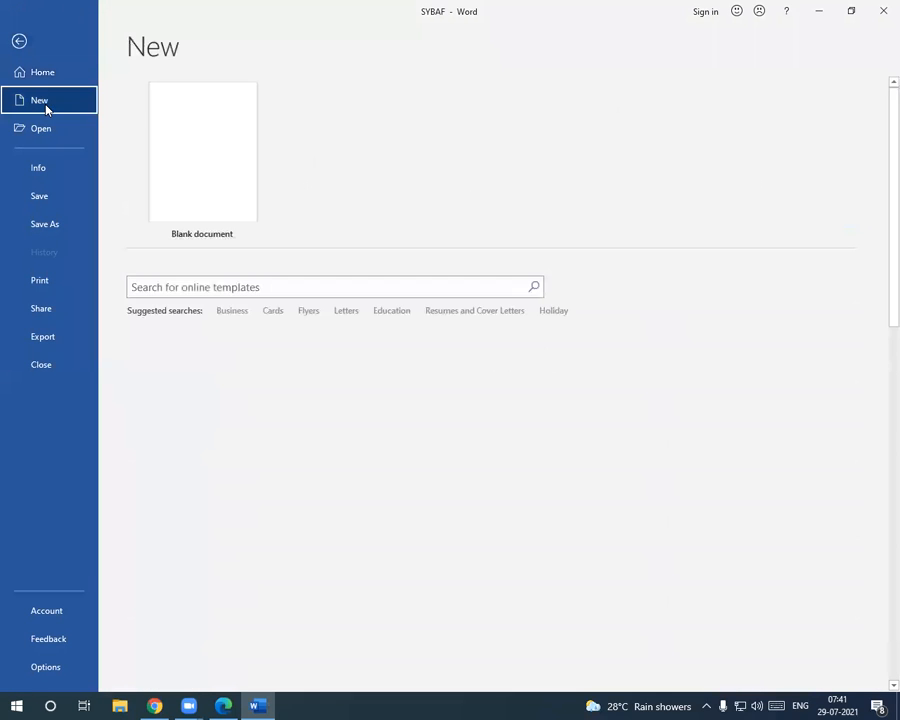
click(200, 174)
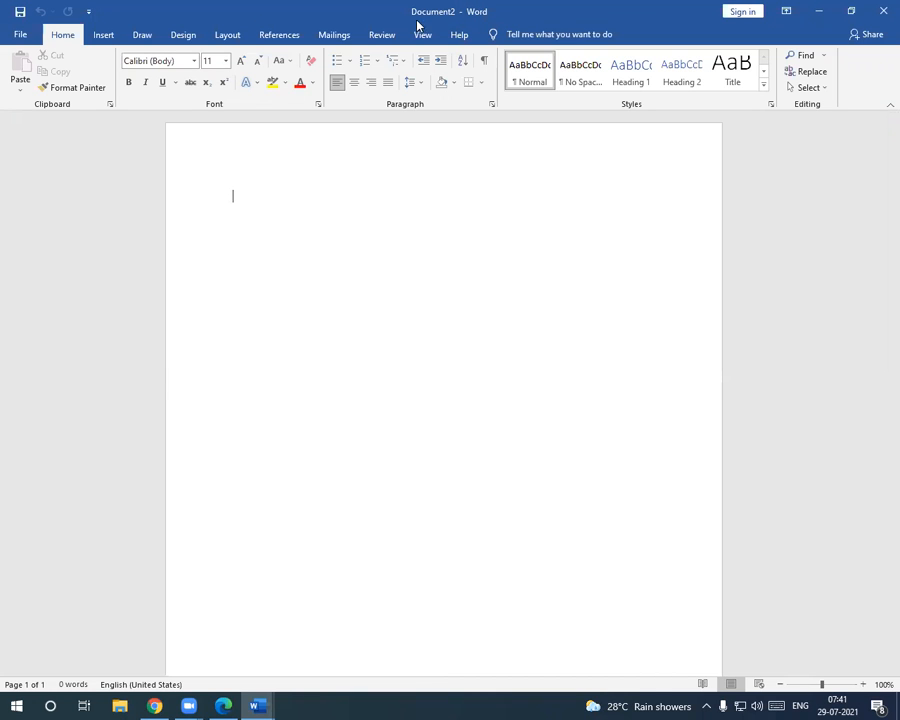
Step: Save the new blank document to the Desktop as a Word document named "SYBAF - 2"
click(20, 35)
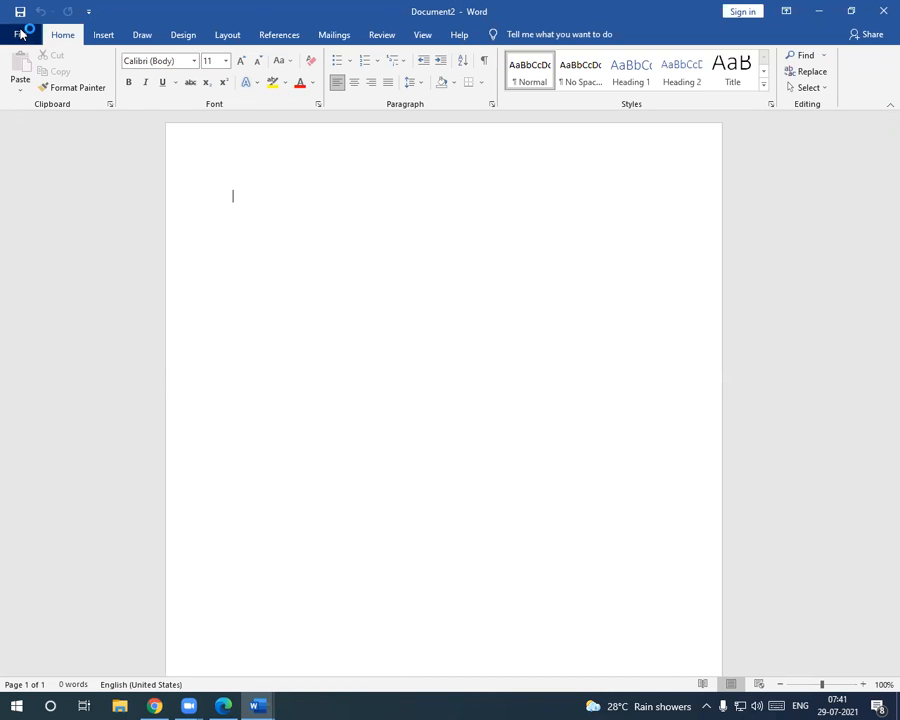
click(58, 200)
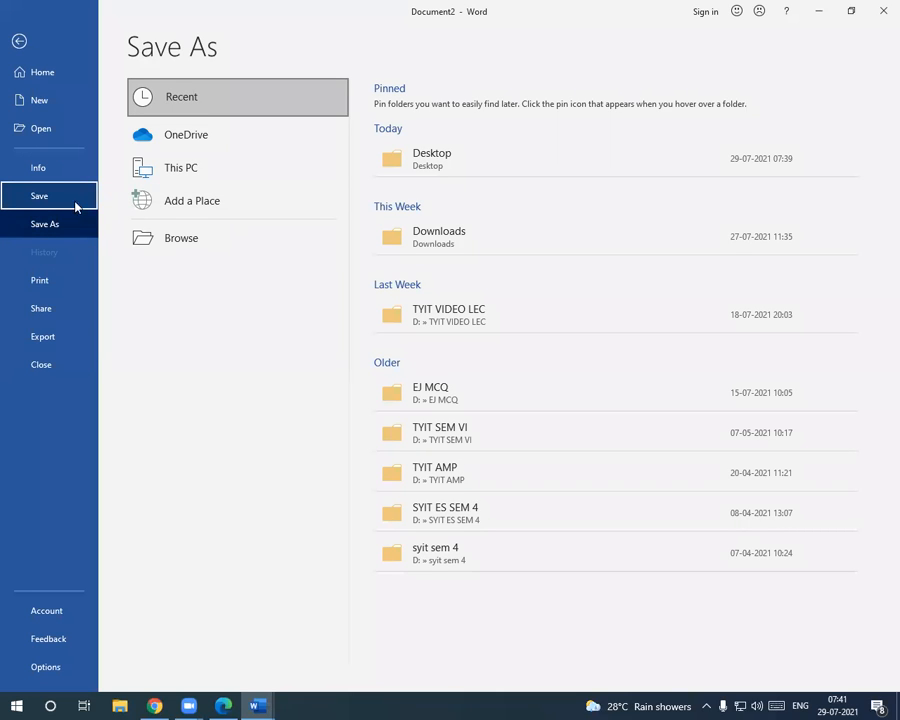
click(422, 162)
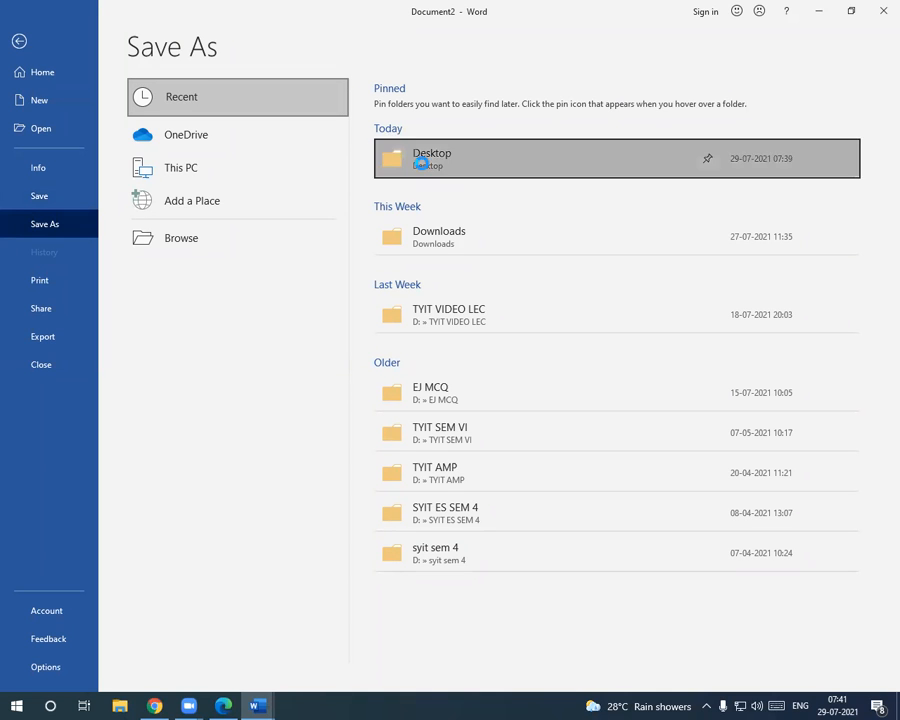
double_click(218, 262)
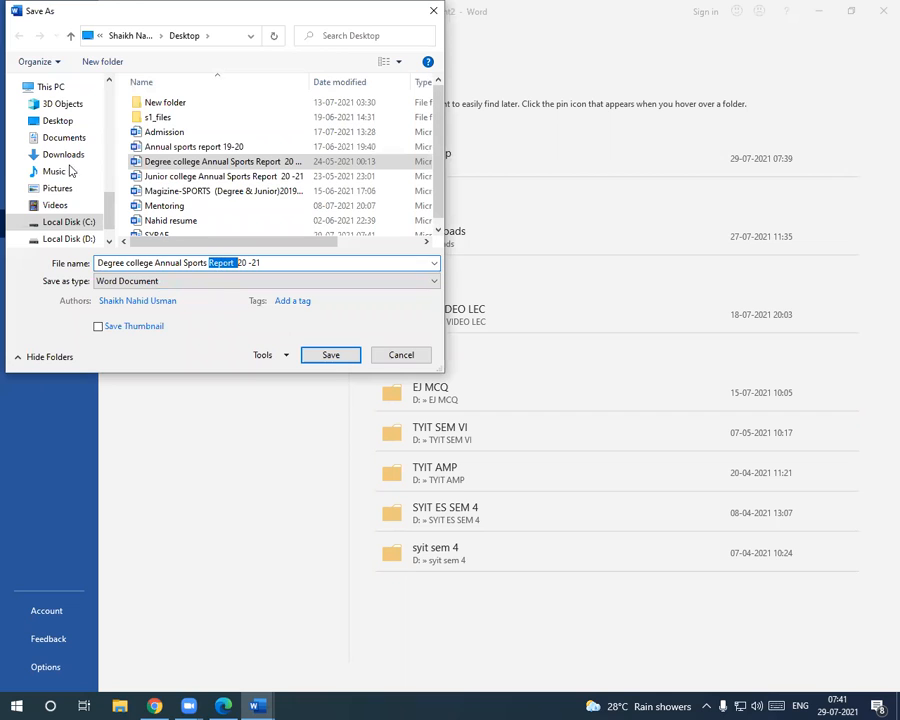
click(52, 121)
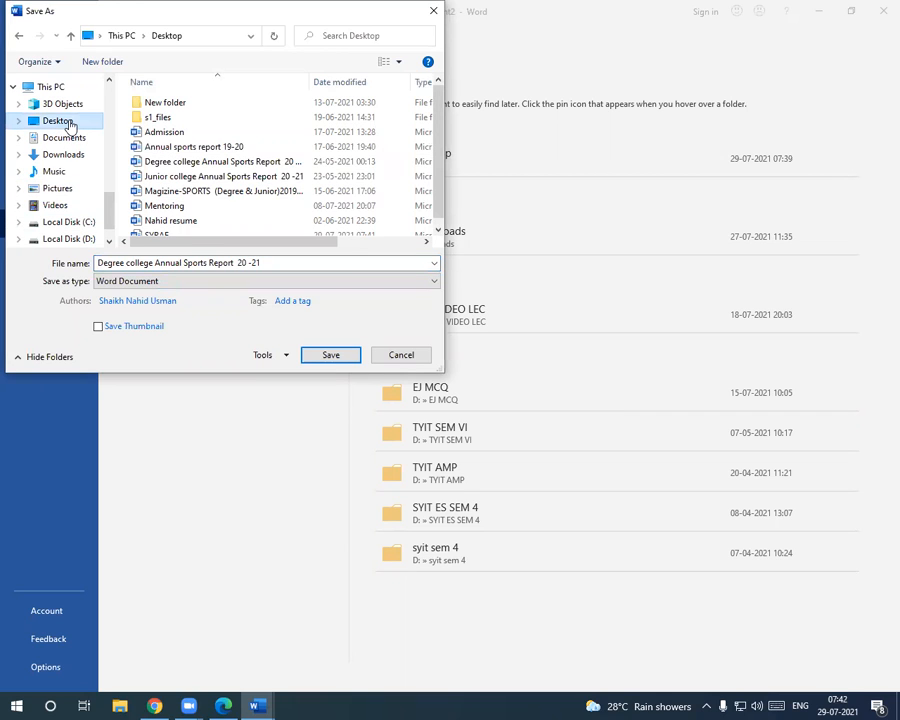
double_click(257, 263)
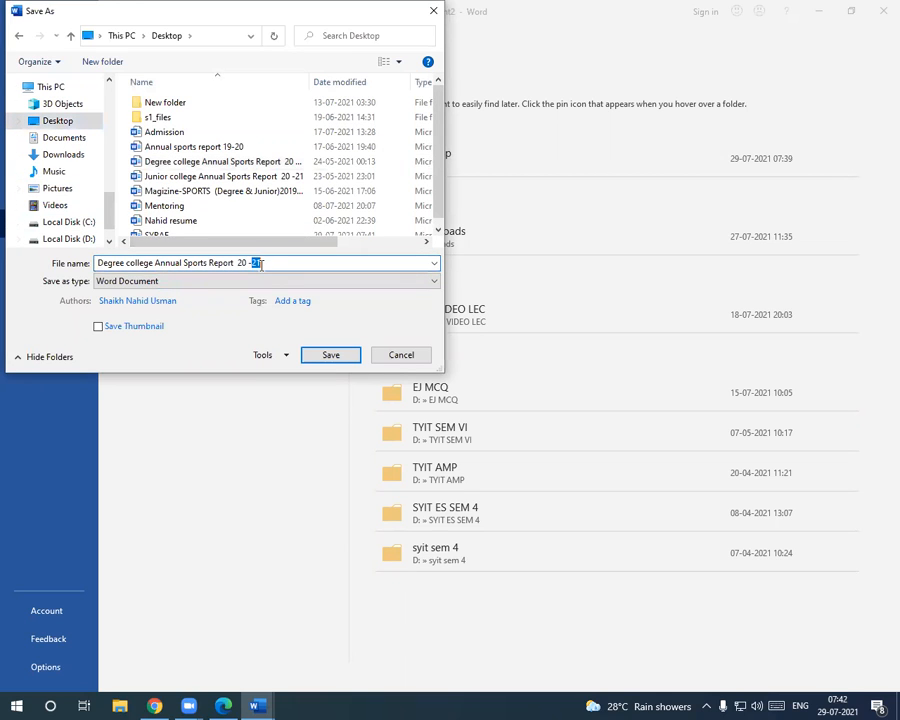
drag(260, 263, 80, 257)
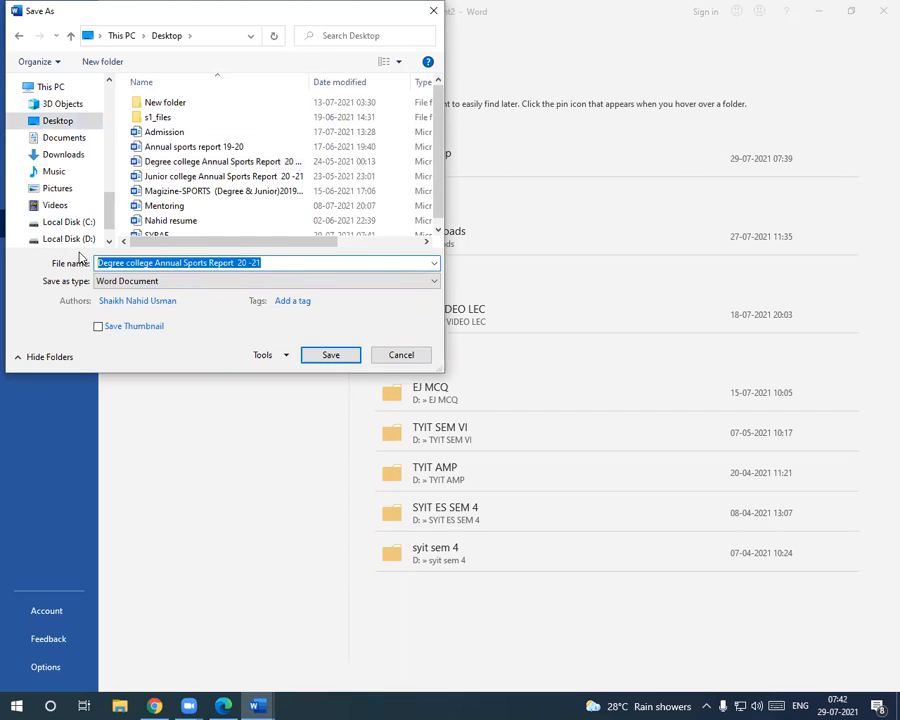
text(SY)
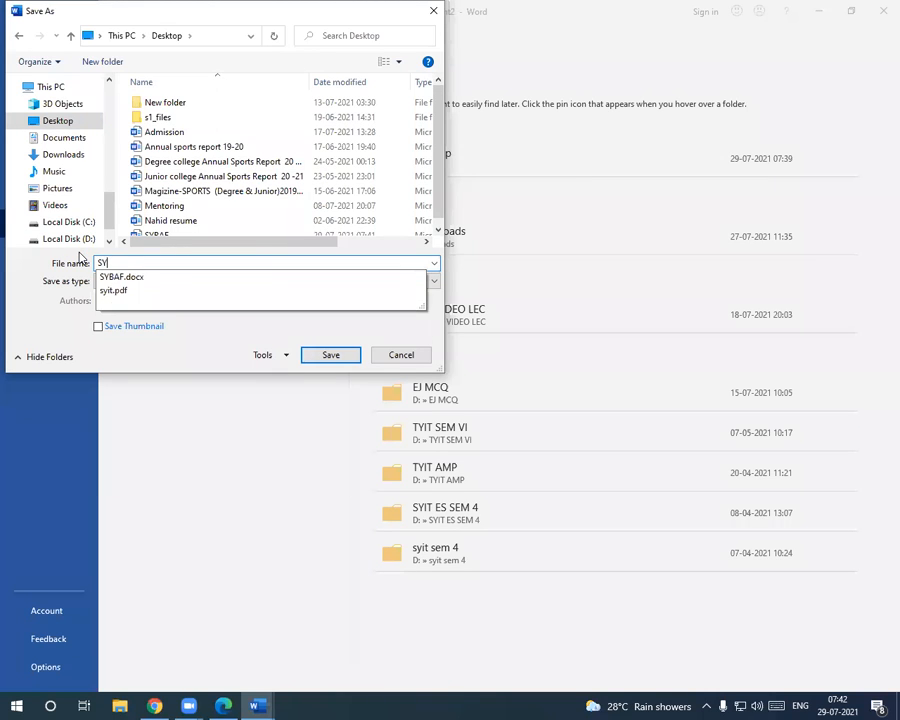
text(BAF - 2)
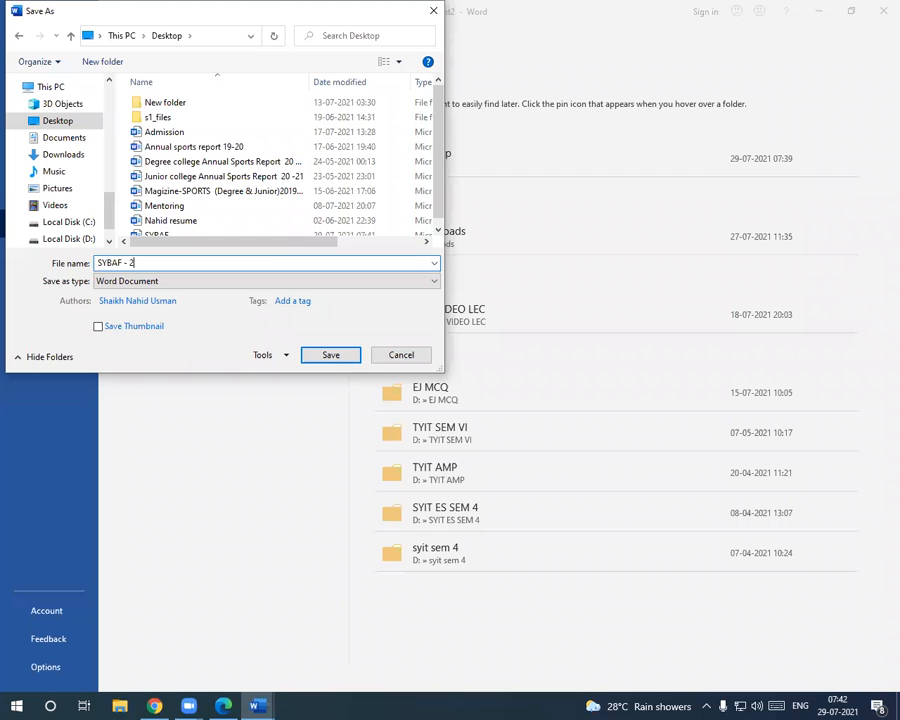
click(326, 364)
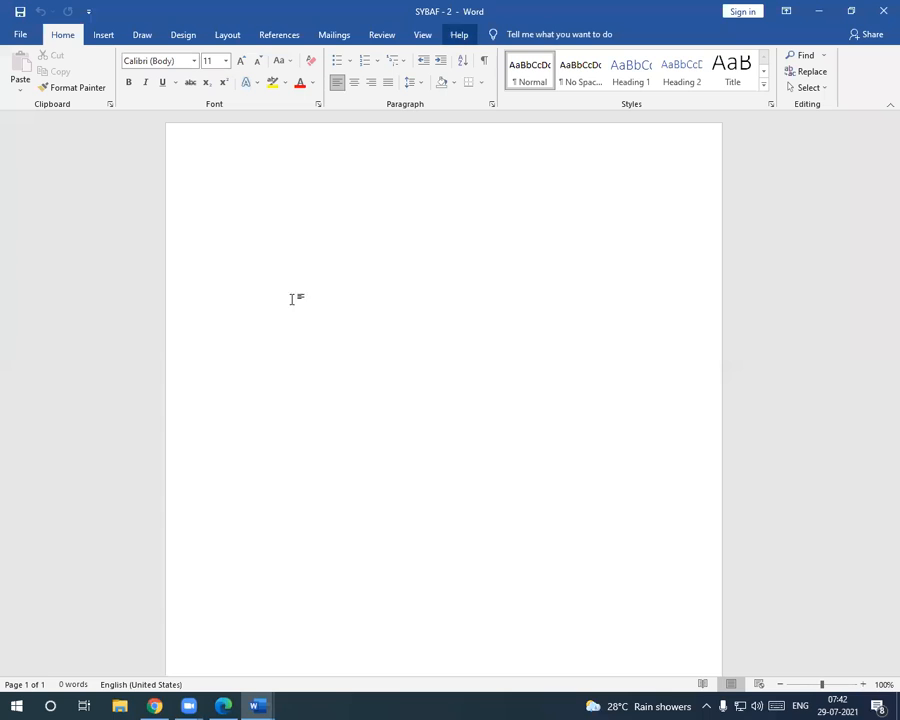
Step: Check the open Word documents, return to SYBAF - 2, and switch to the PDF slides in Microsoft Edge
click(258, 705)
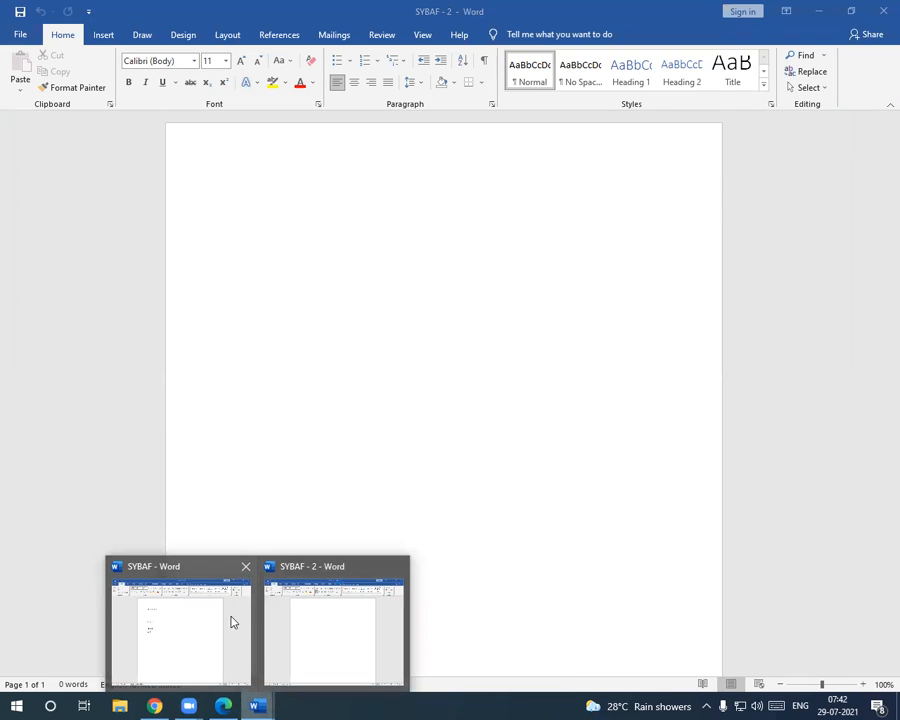
click(341, 606)
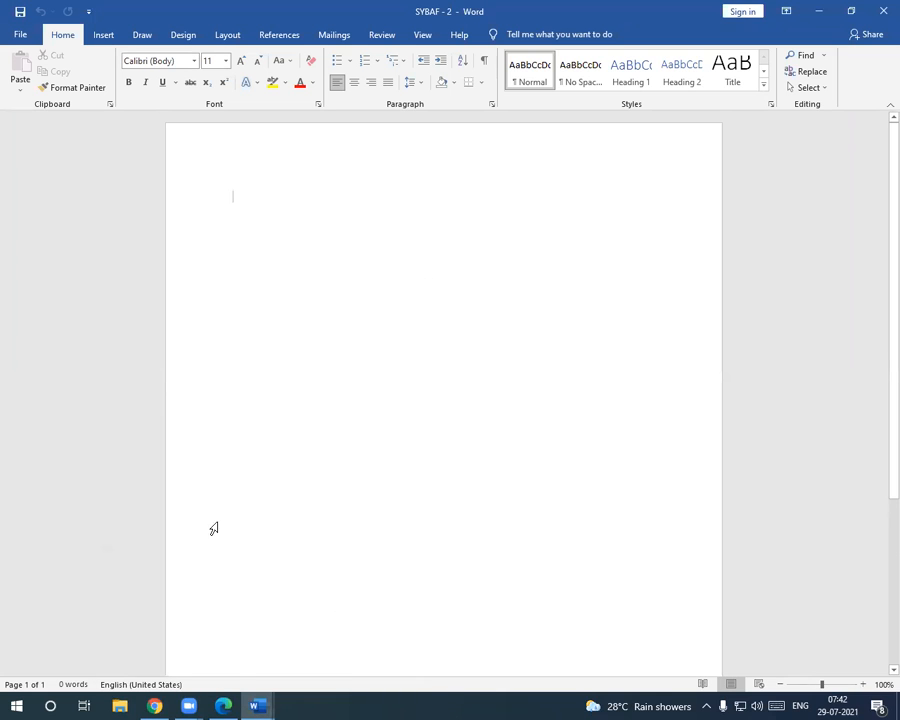
click(225, 705)
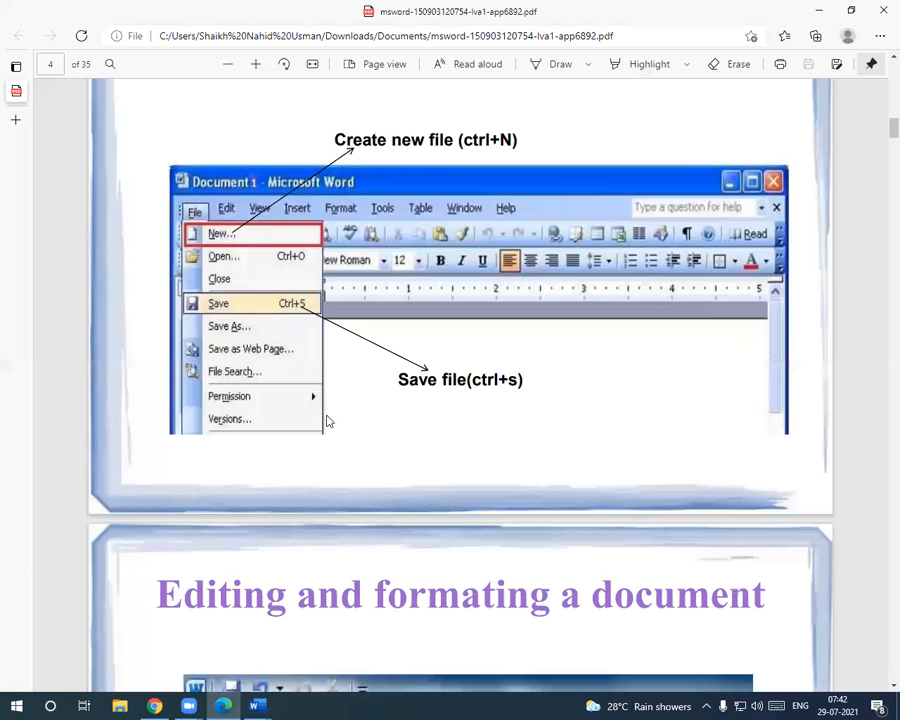
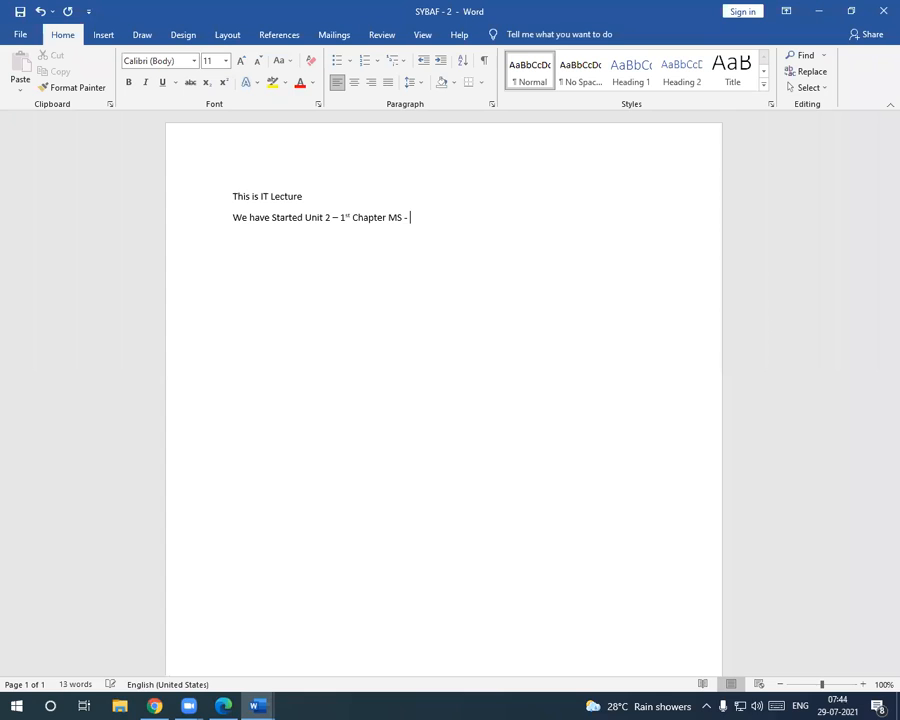
Step: Add the line "Lecture starts at 7:30" below the chapter line, and "tooltip" after a blank line
key(Return)
text(Lecture starts at )
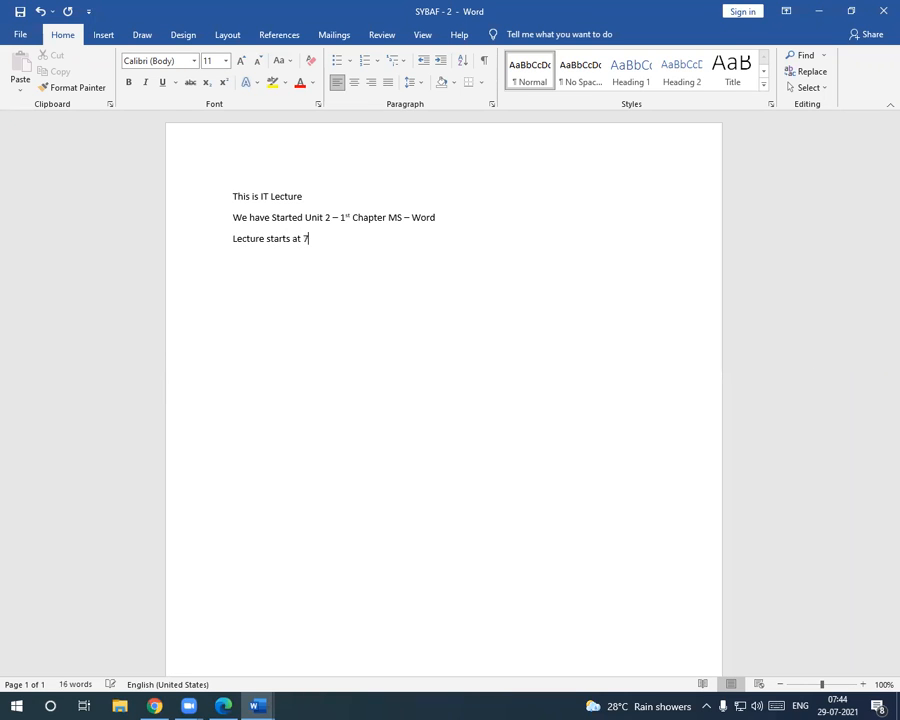
text(7:30)
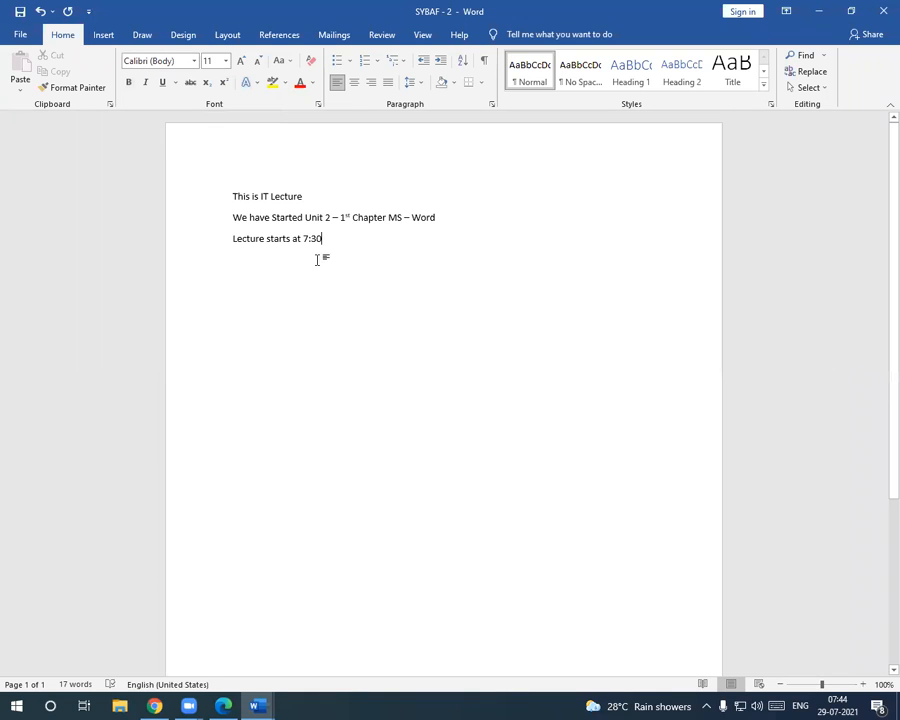
key(Return)
key(Return)
text(tooltip)
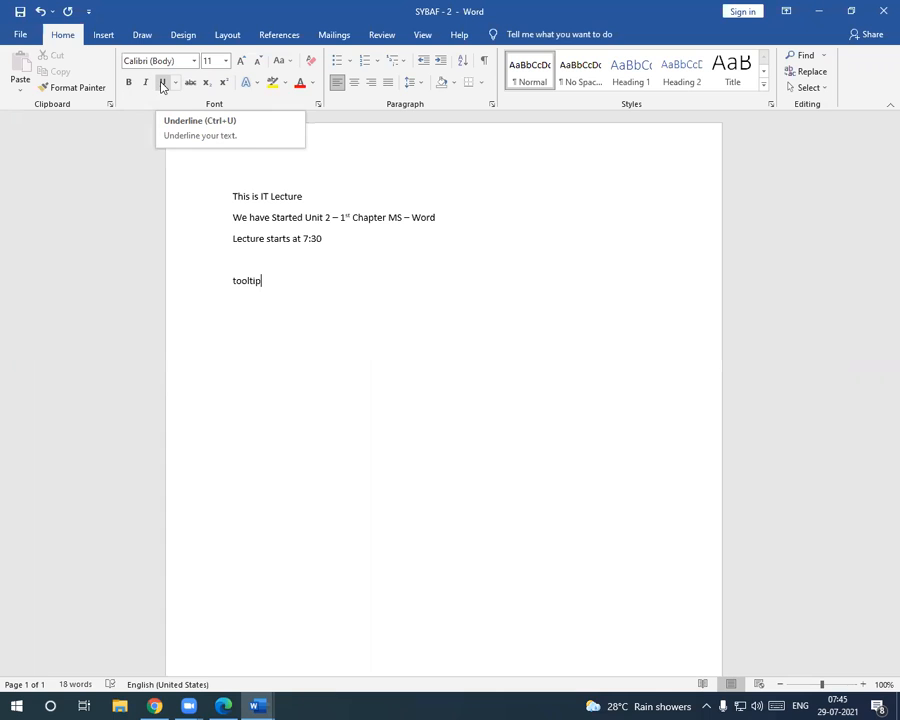
click(162, 86)
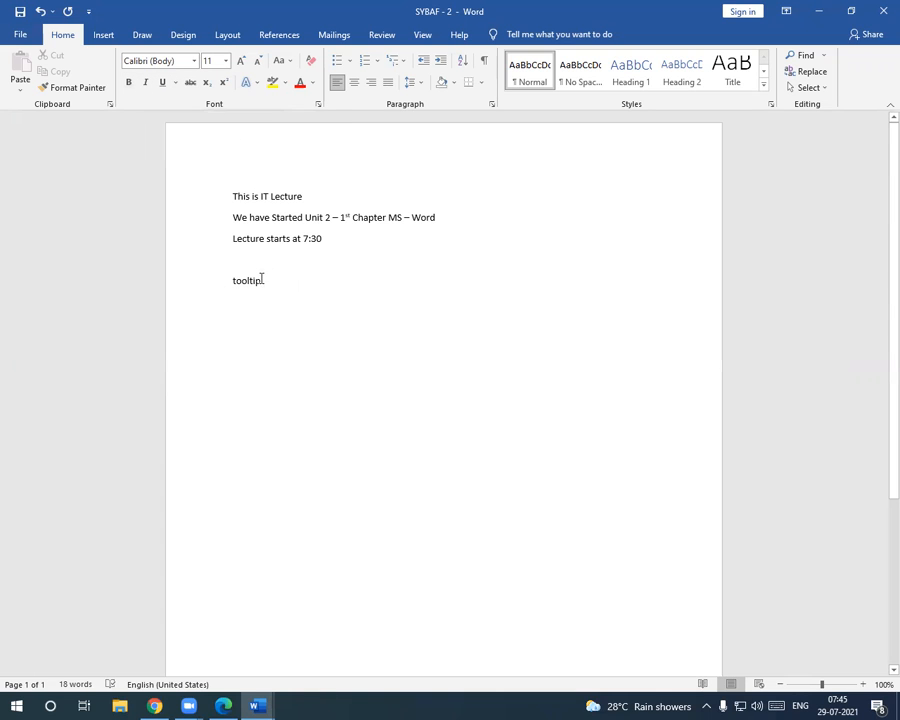
drag(234, 190, 356, 251)
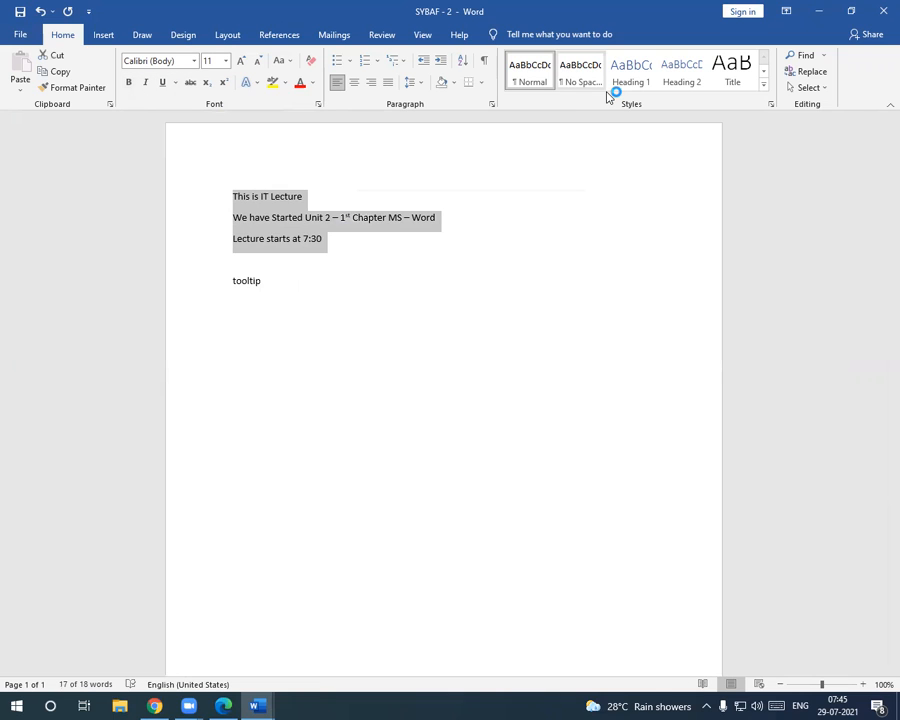
click(611, 191)
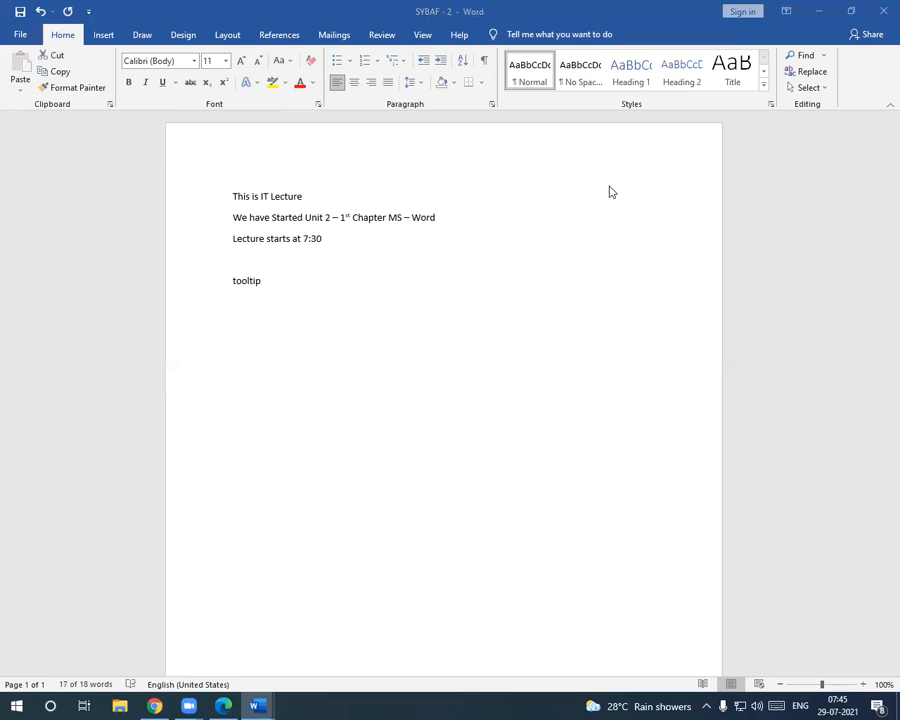
Step: Select all the text from "This is IT Lecture" through "tooltip" and make it bold, italic and underlined
double_click(238, 198)
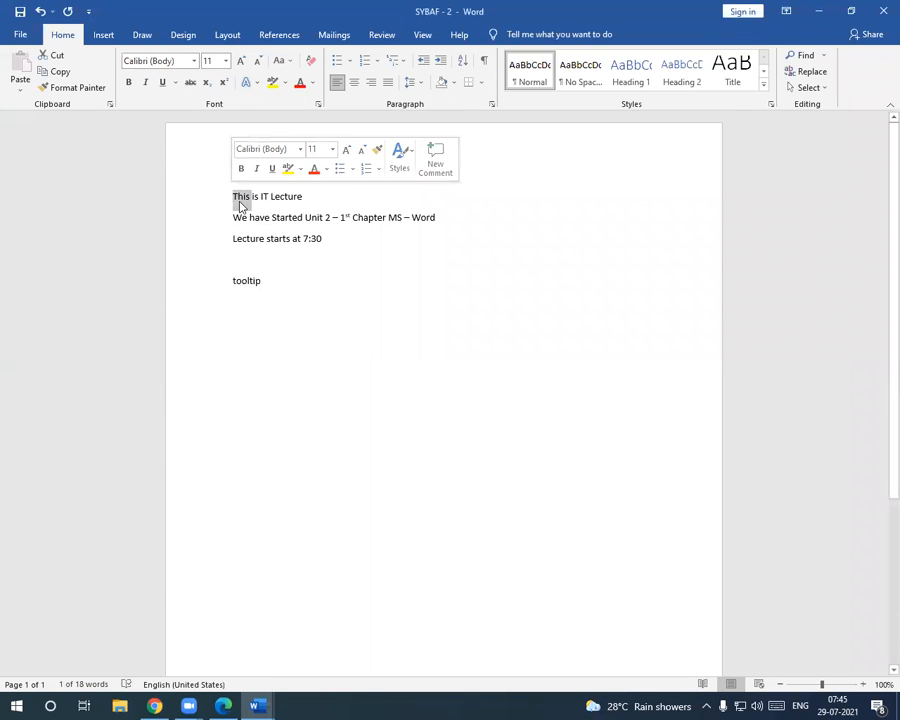
triple_click(238, 200)
click(236, 200)
shift+click(348, 251)
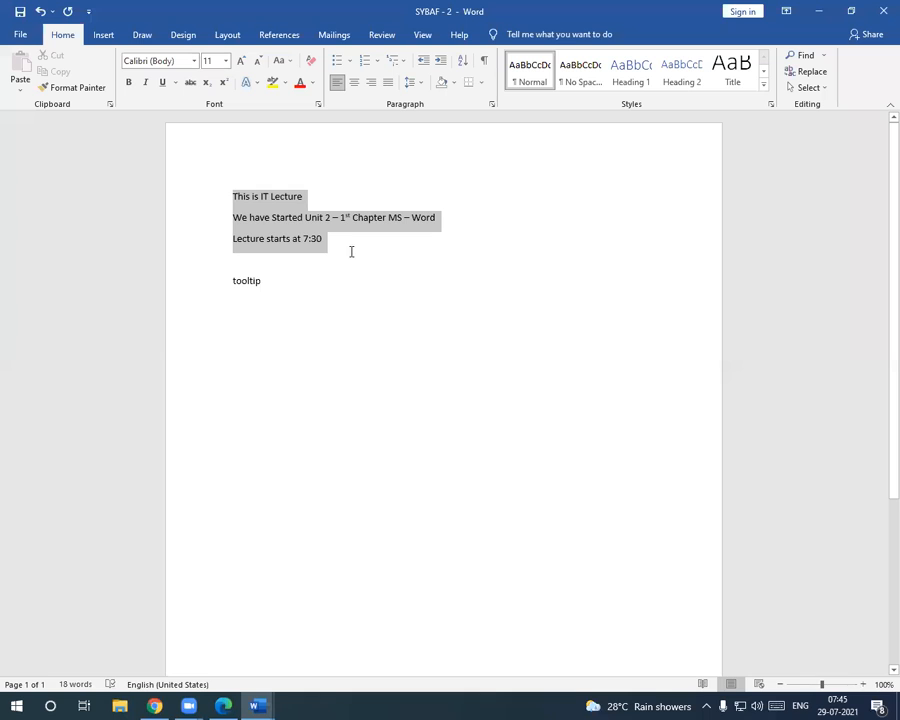
shift+click(337, 289)
click(128, 84)
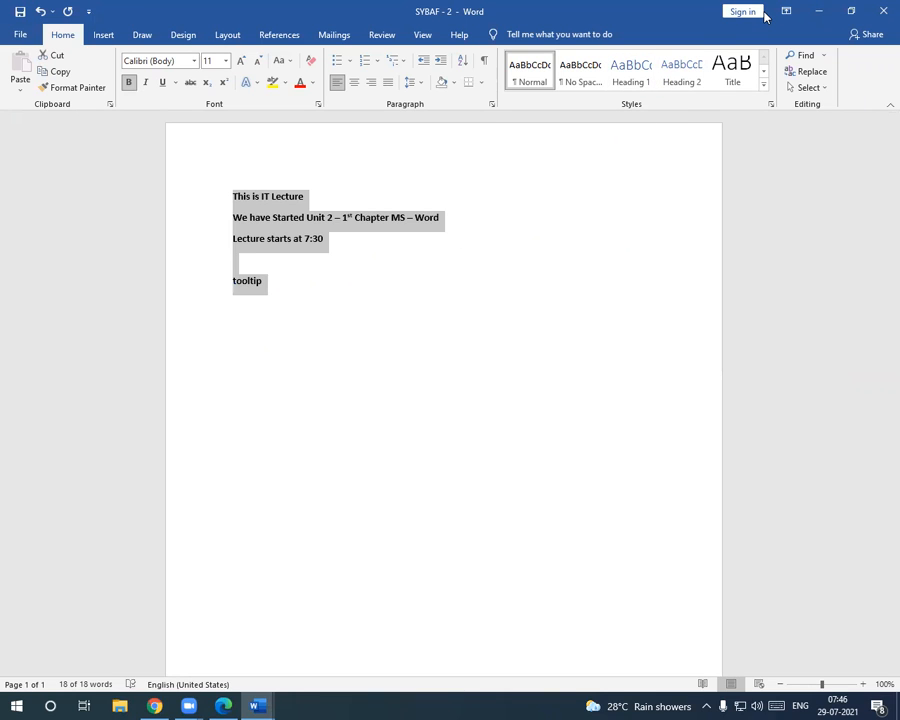
click(145, 89)
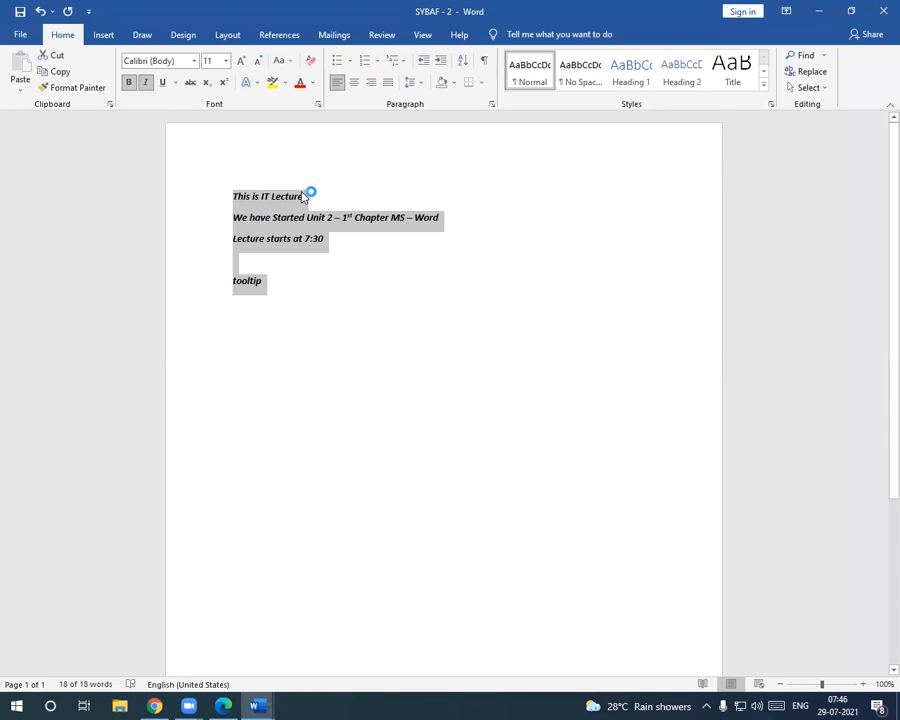
click(162, 87)
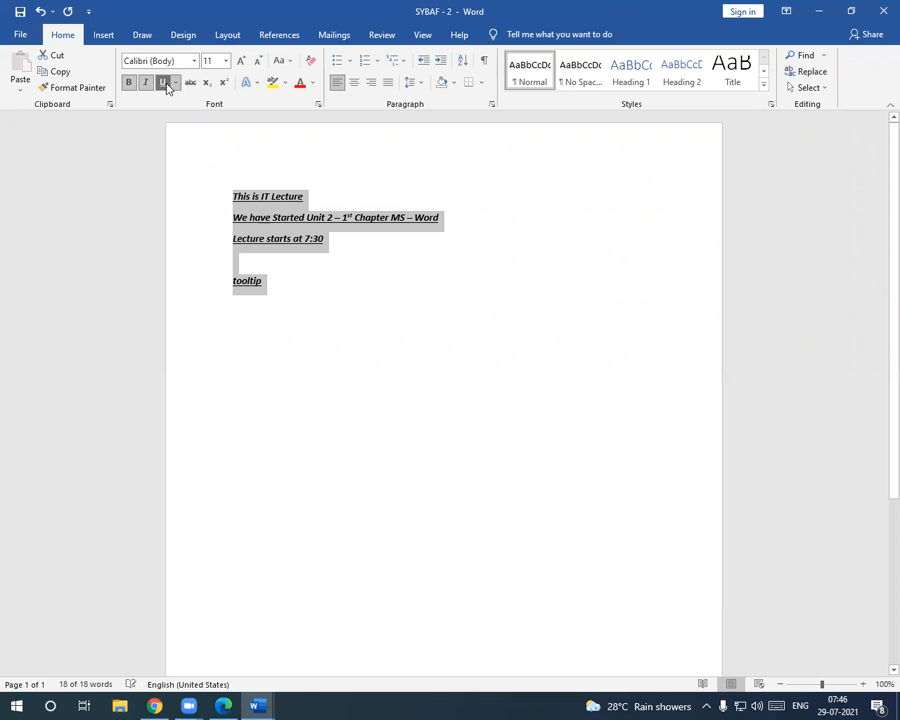
Step: Remove the underline and italics from the selected text, toggle bold off and on again, and deselect the text
click(163, 82)
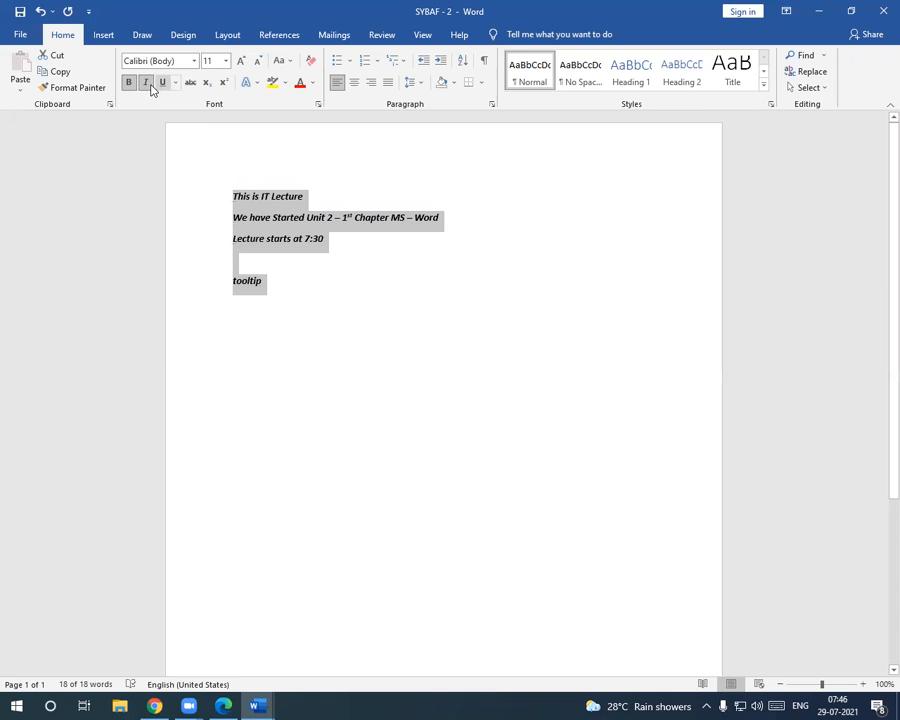
click(146, 83)
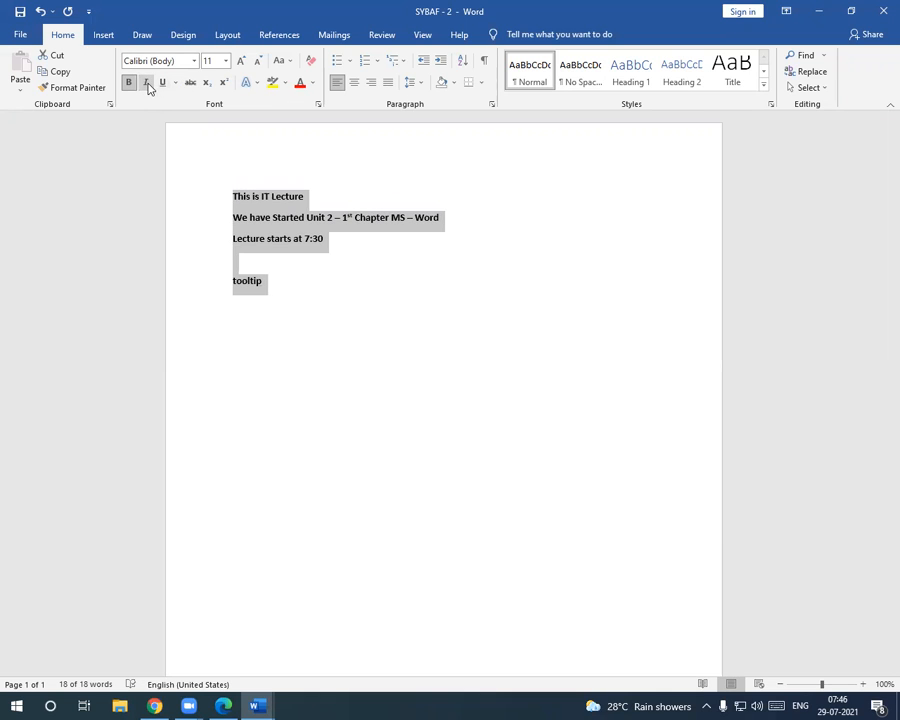
click(129, 84)
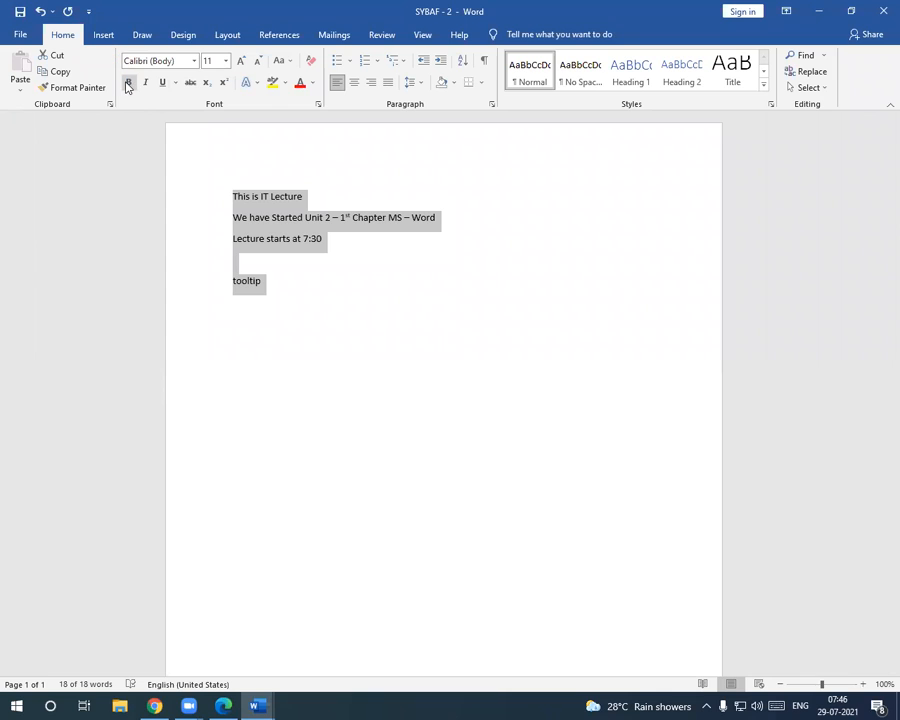
click(128, 84)
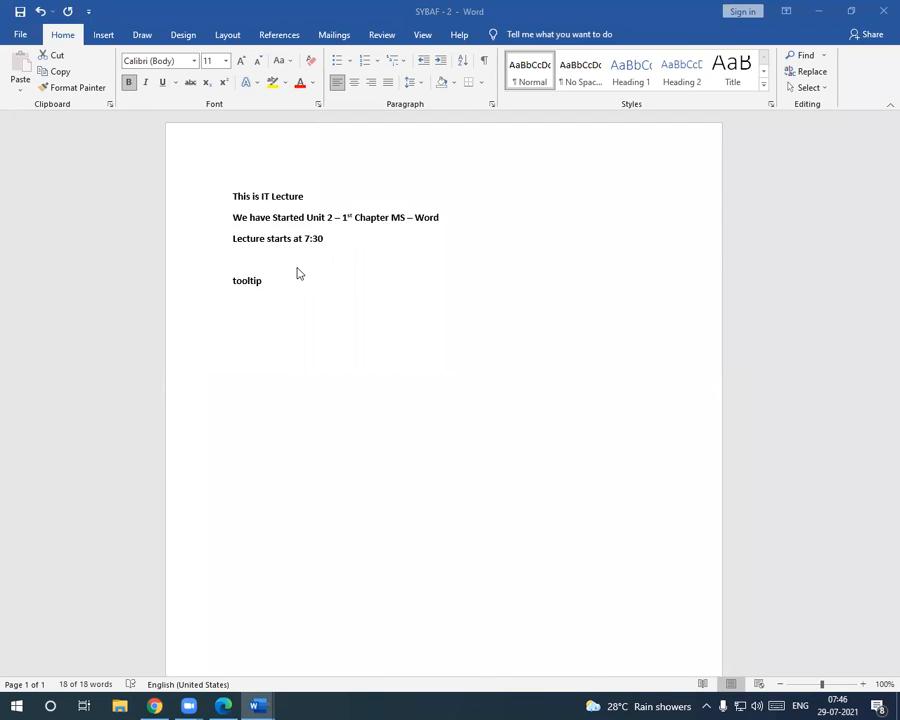
key(Right)
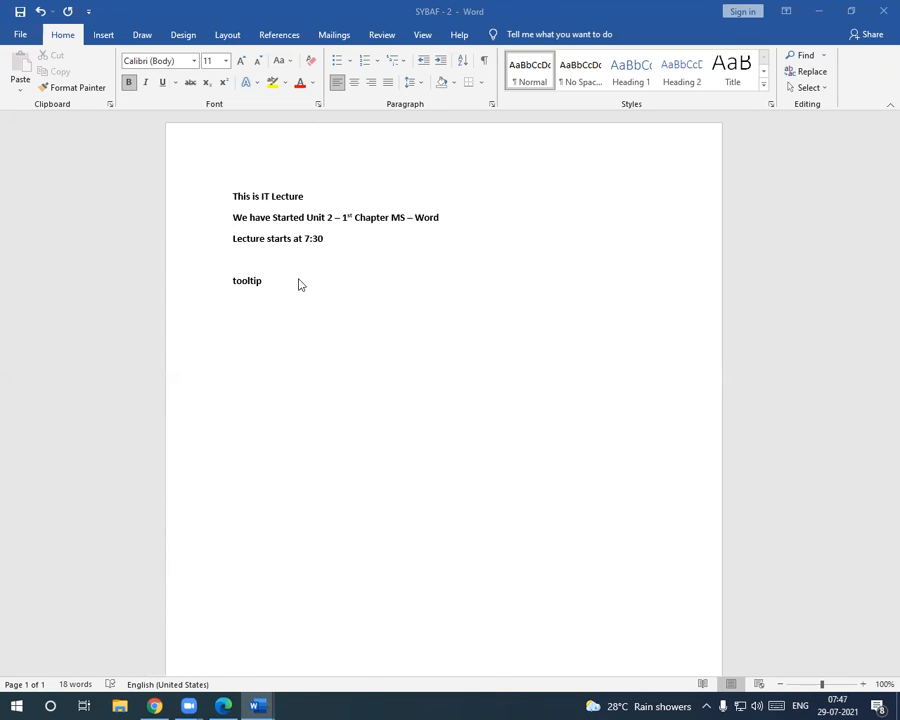
Step: Add two new lines after the word "tooltip" at the end of the document
click(267, 281)
key(Return)
key(Return)
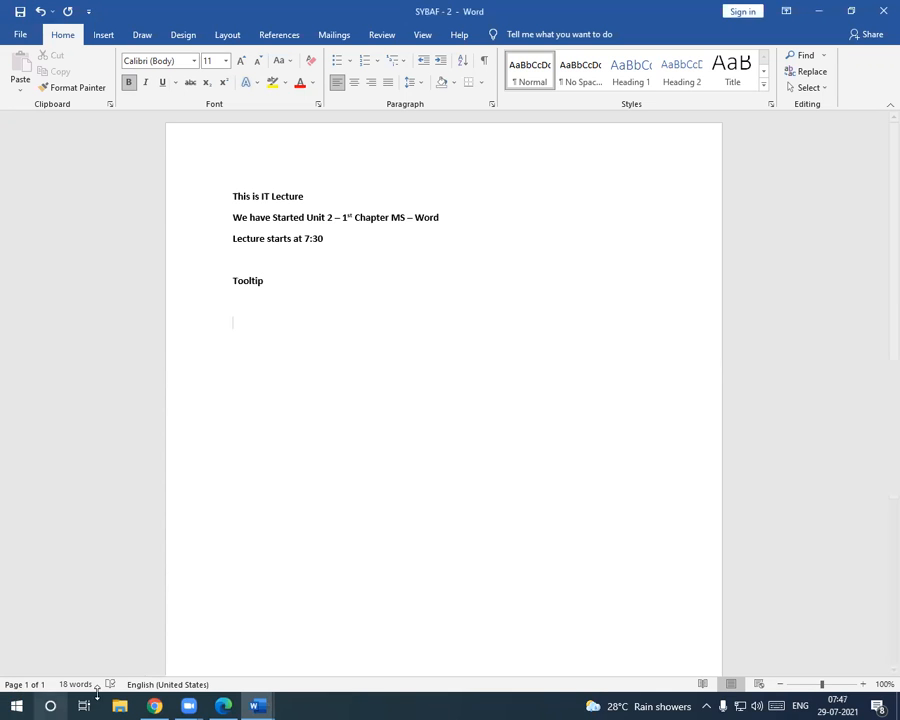
Step: Switch to the PDF slides in Microsoft Edge and review the pages on text styles, font type, size, colour and alignment
click(223, 706)
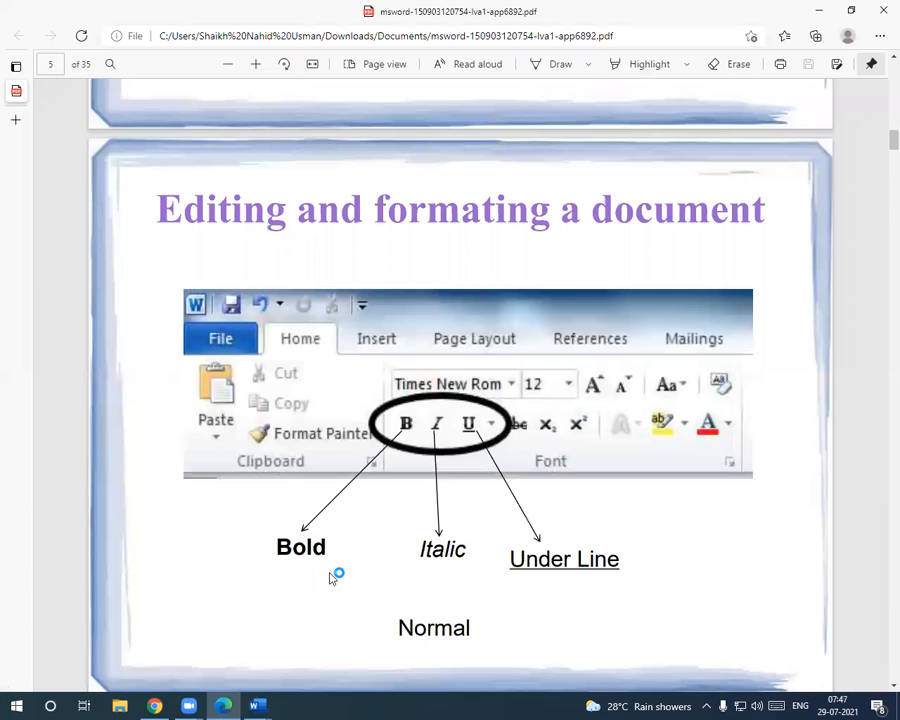
scroll(333, 578, down, 5)
scroll(316, 552, down, 5)
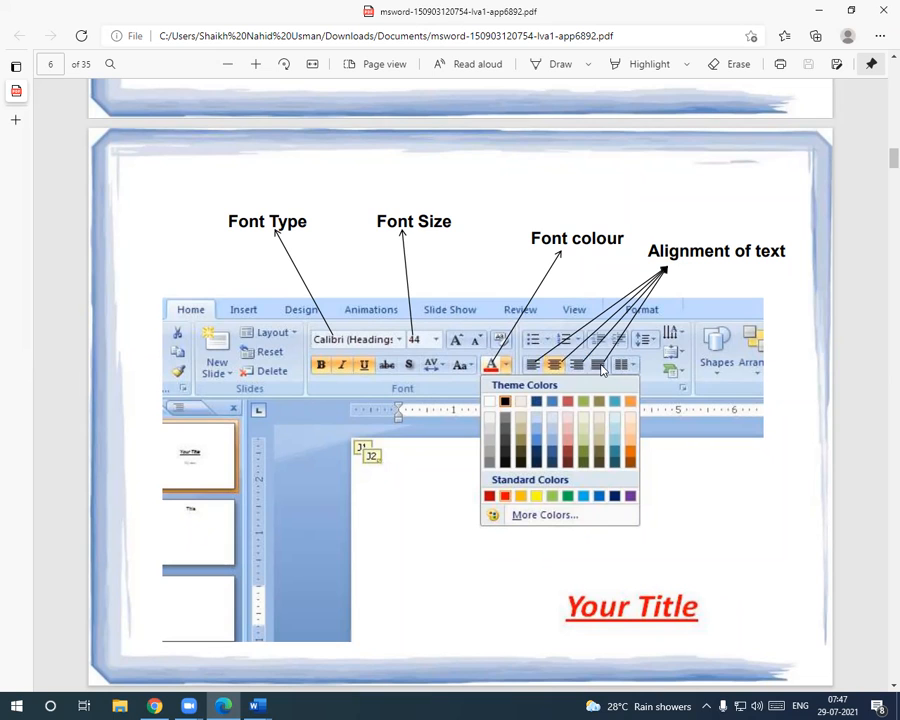
scroll(552, 470, down, 2)
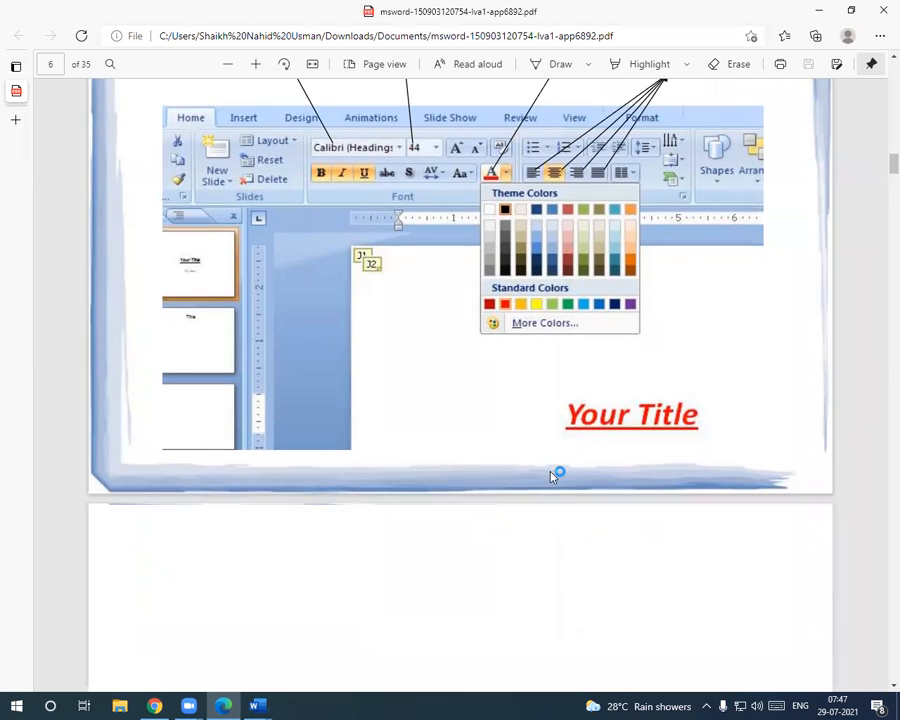
scroll(545, 507, up, 2)
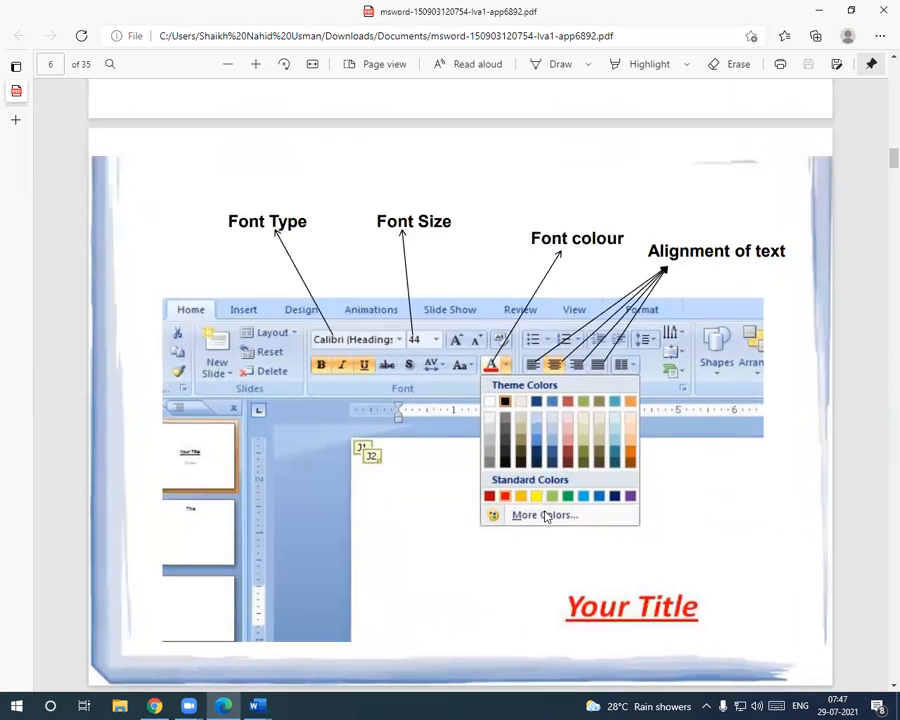
Step: Finish viewing the PDF slide on font type, size, colour and alignment, and switch to the SYBAF - 2 document in Word
scroll(542, 514, down, 3)
scroll(545, 515, up, 3)
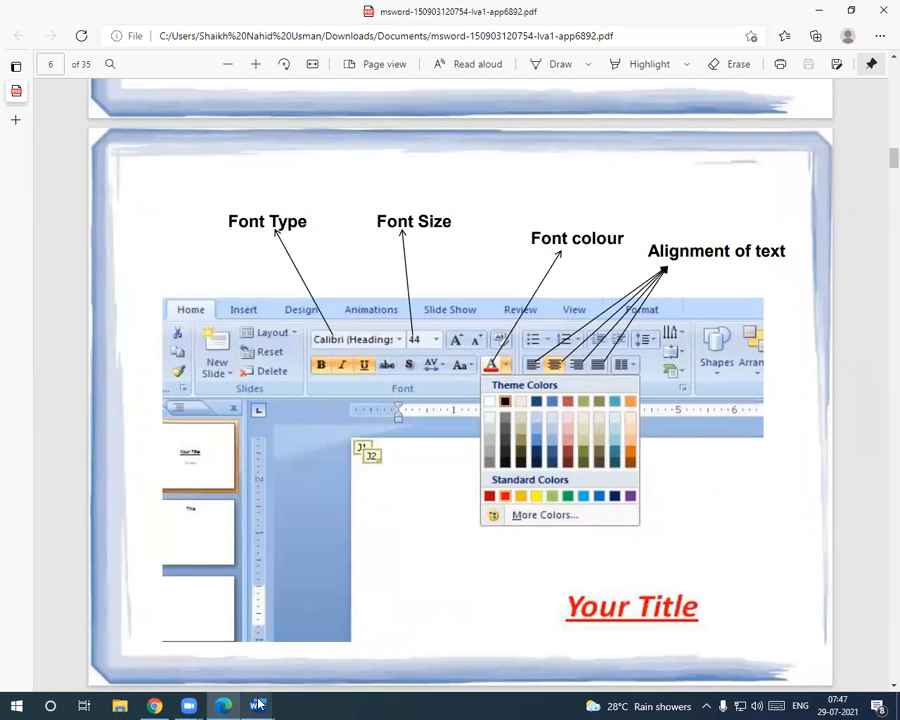
mouse_move(258, 704)
click(327, 622)
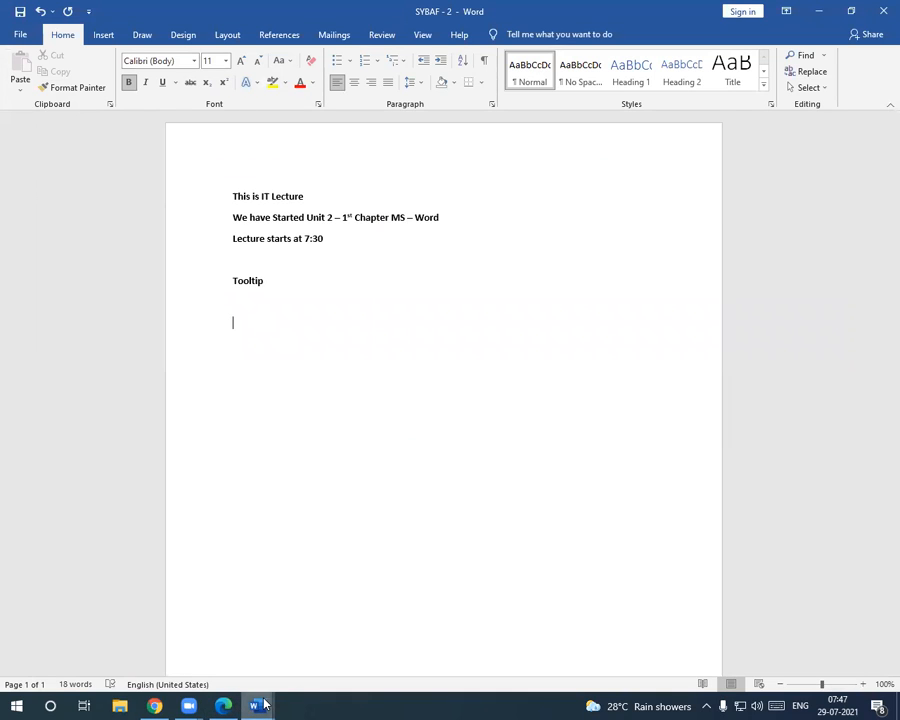
mouse_move(262, 704)
click(245, 566)
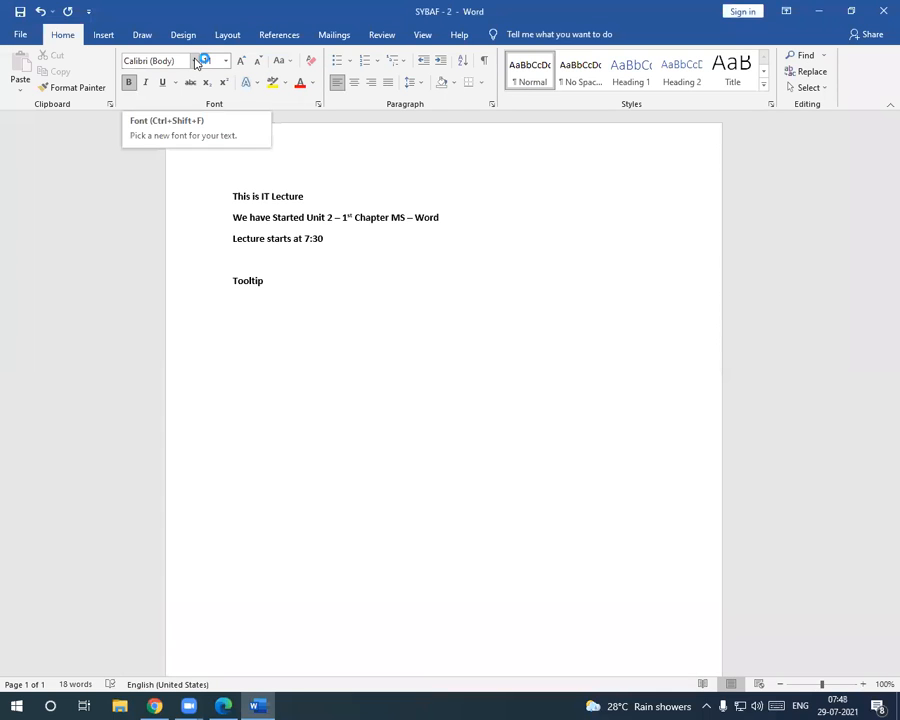
Step: Select all the text from "This is IT Lecture" through "Tooltip"
drag(232, 192, 282, 277)
click(236, 132)
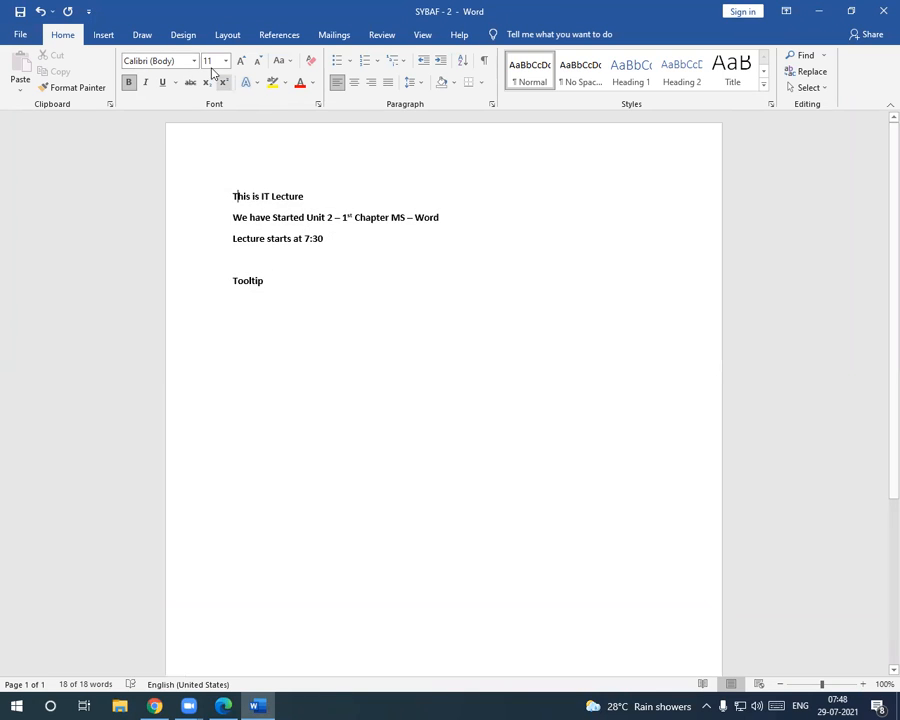
drag(236, 191, 283, 283)
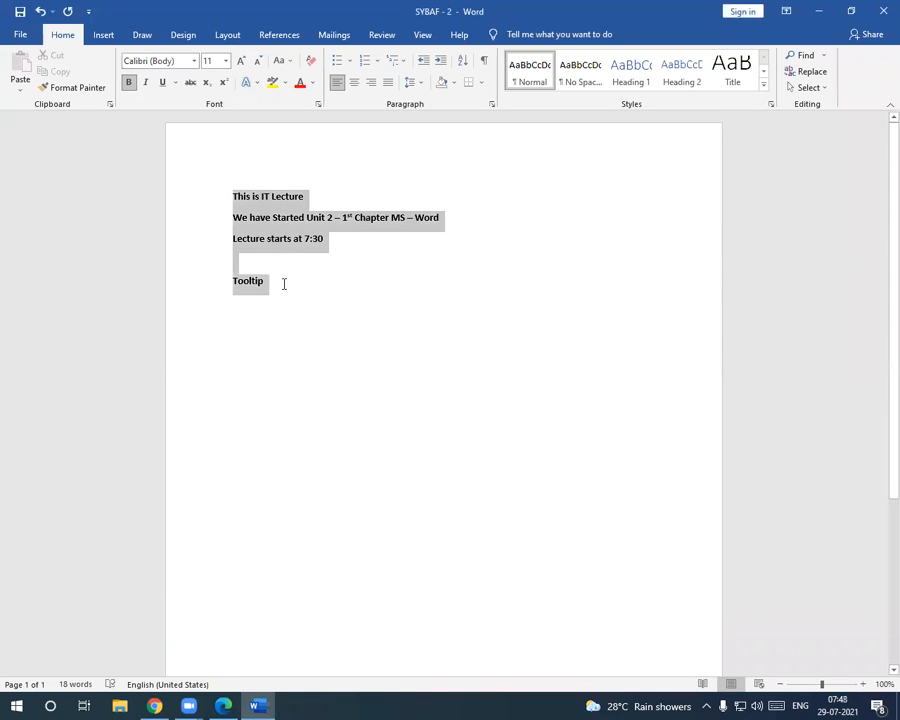
Step: Browse the available fonts and set the selected text to Times New Roman
click(194, 61)
click(194, 61)
click(195, 62)
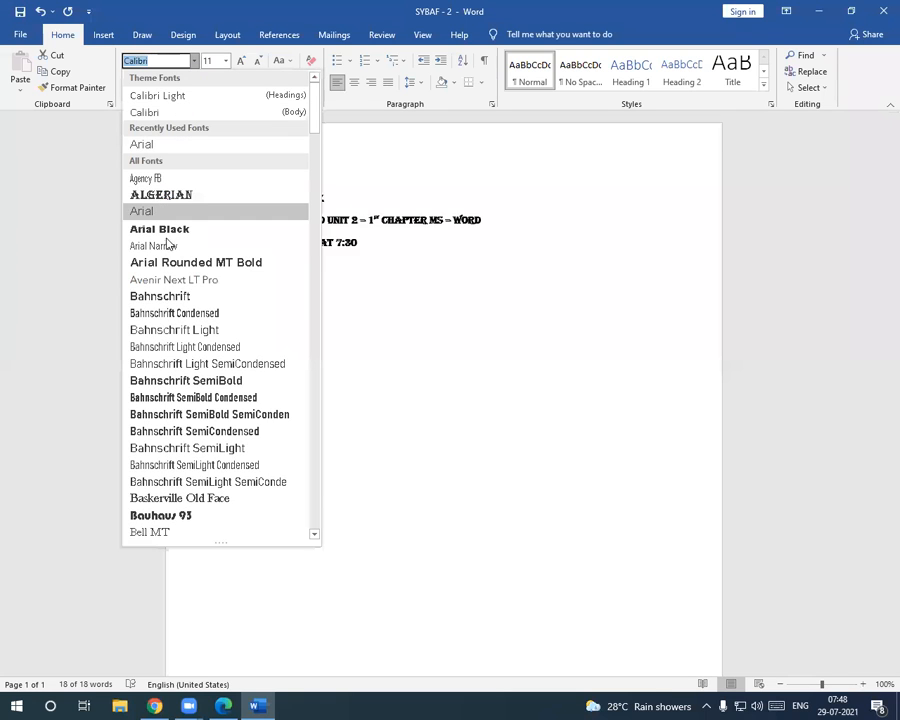
scroll(161, 381, down, 2)
scroll(161, 374, up, 3)
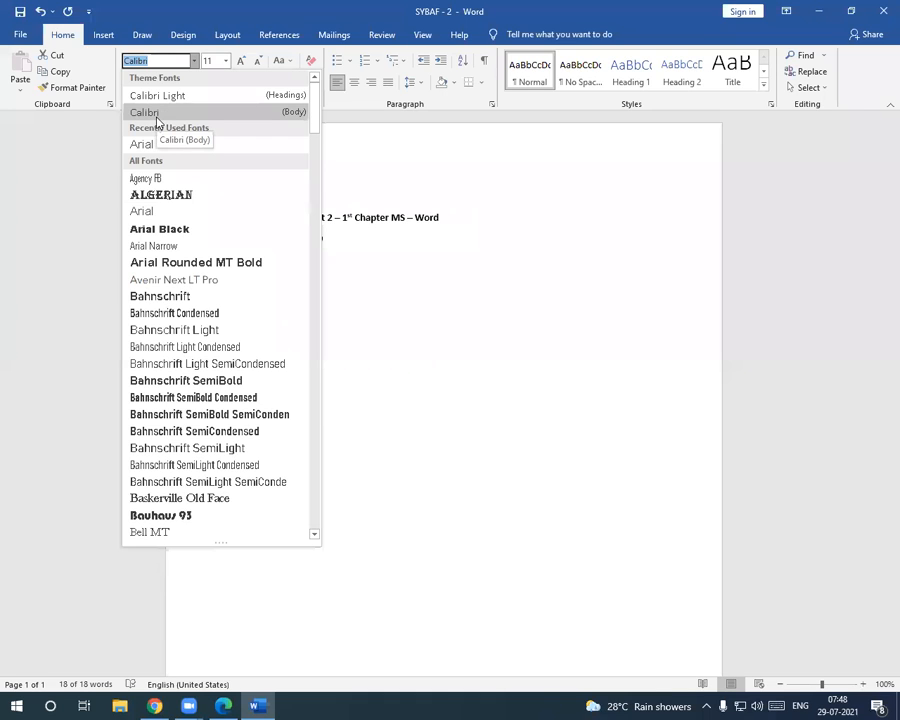
text(Times New Roma)
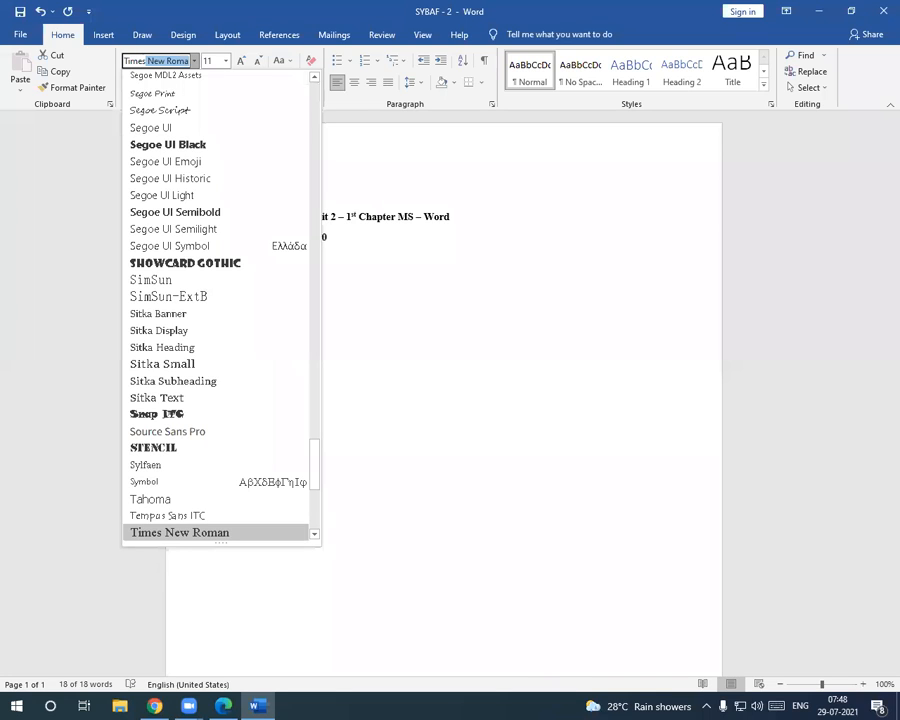
key(Return)
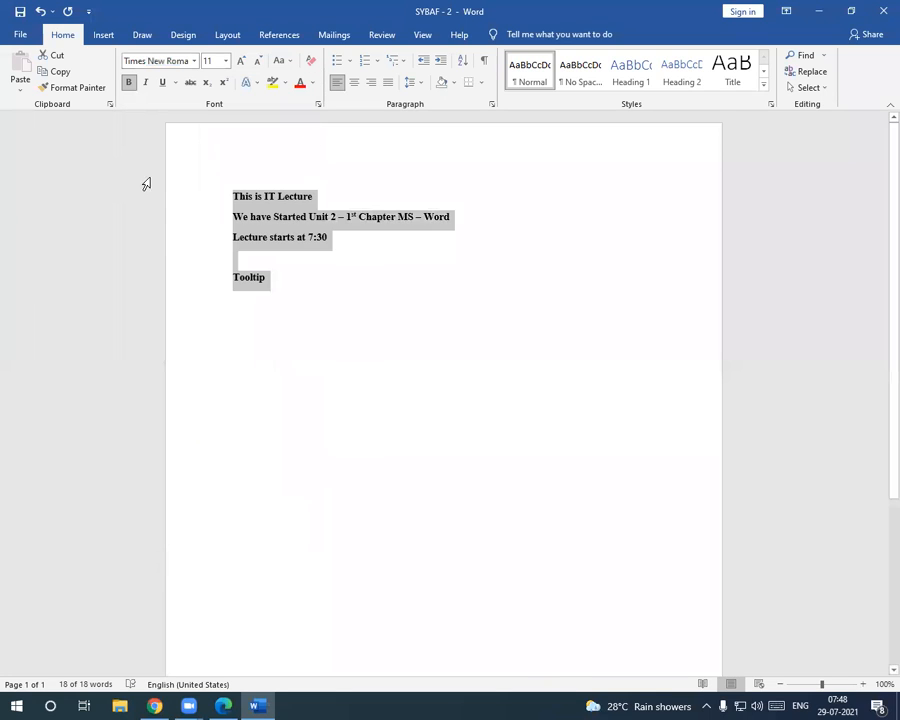
Step: Change the selected text's font to Arial and back to Calibri (Body)
click(195, 61)
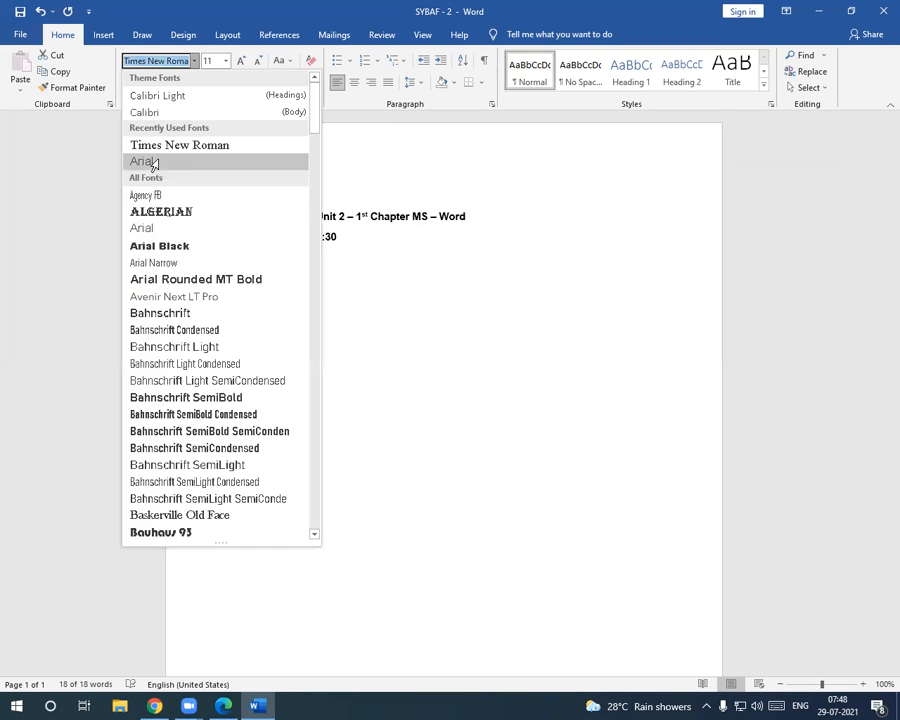
click(211, 162)
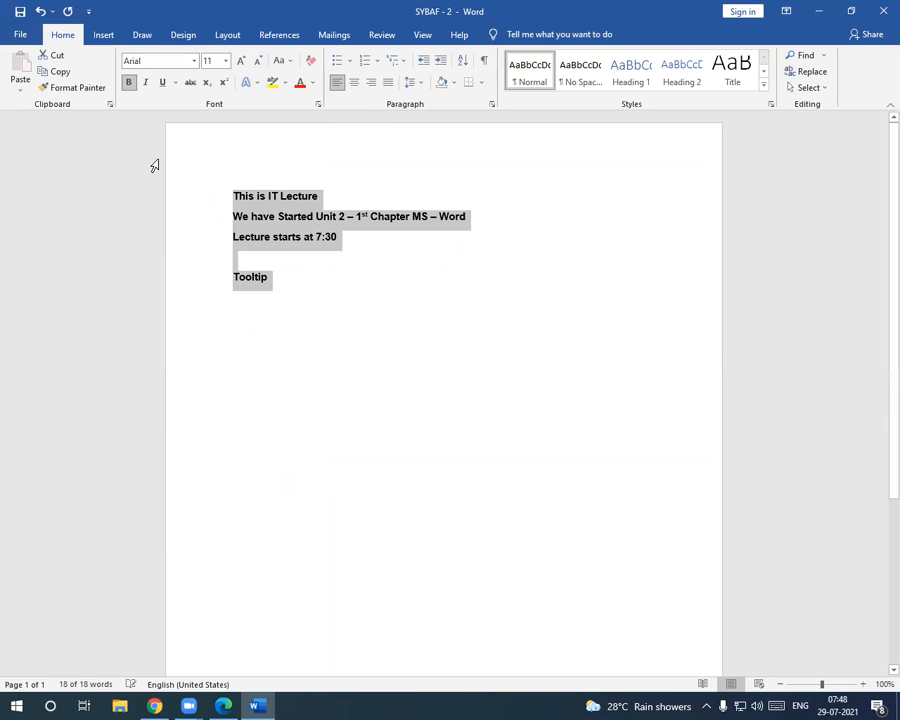
click(195, 61)
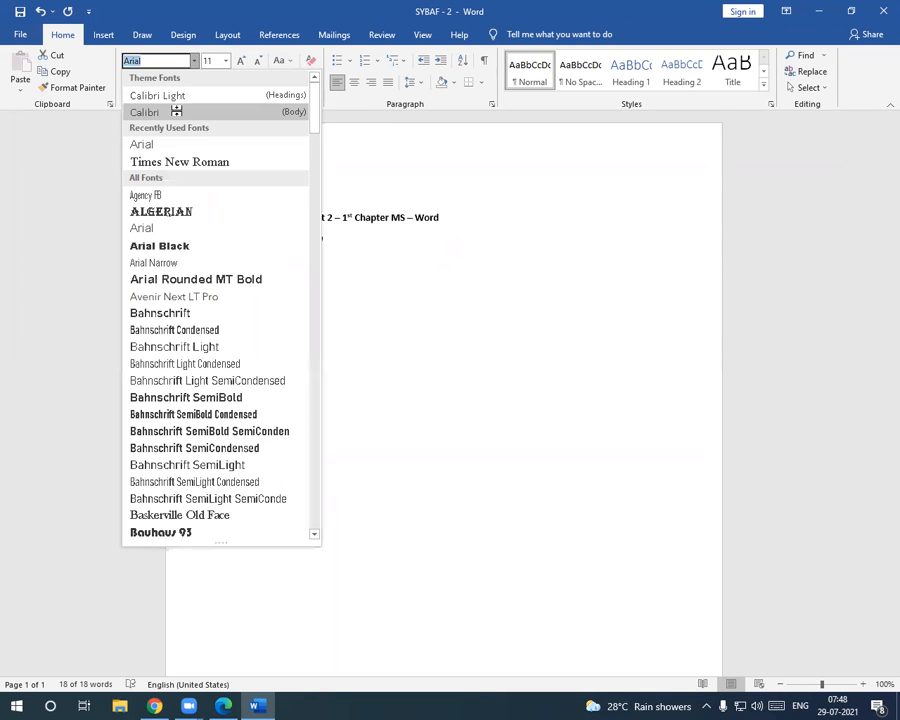
click(177, 111)
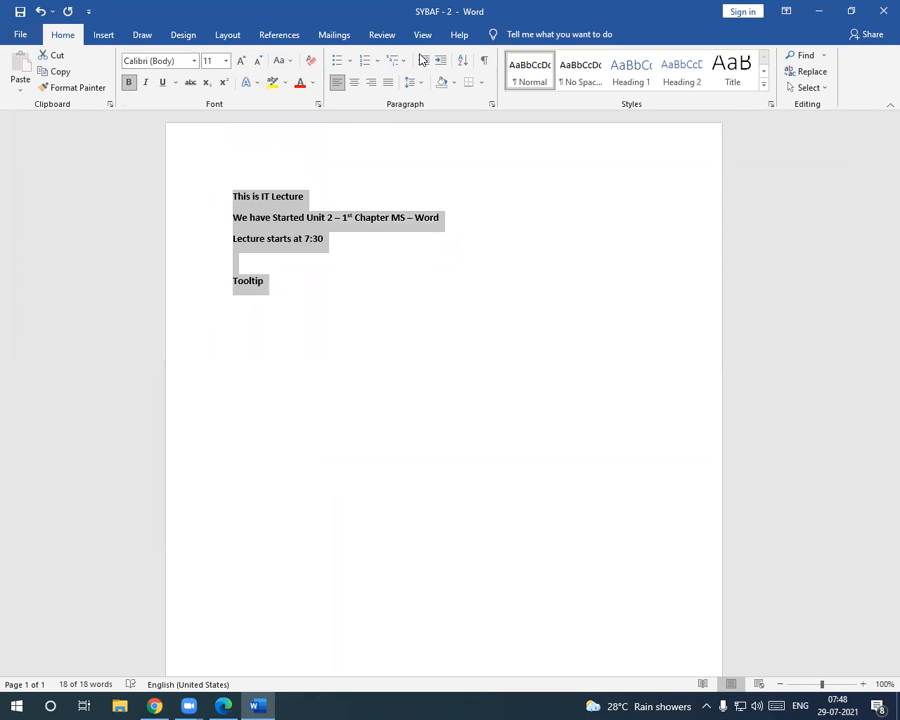
Step: Set the selected text to font size 24 and colour it Blue, Accent 5, Darker 25%
click(226, 61)
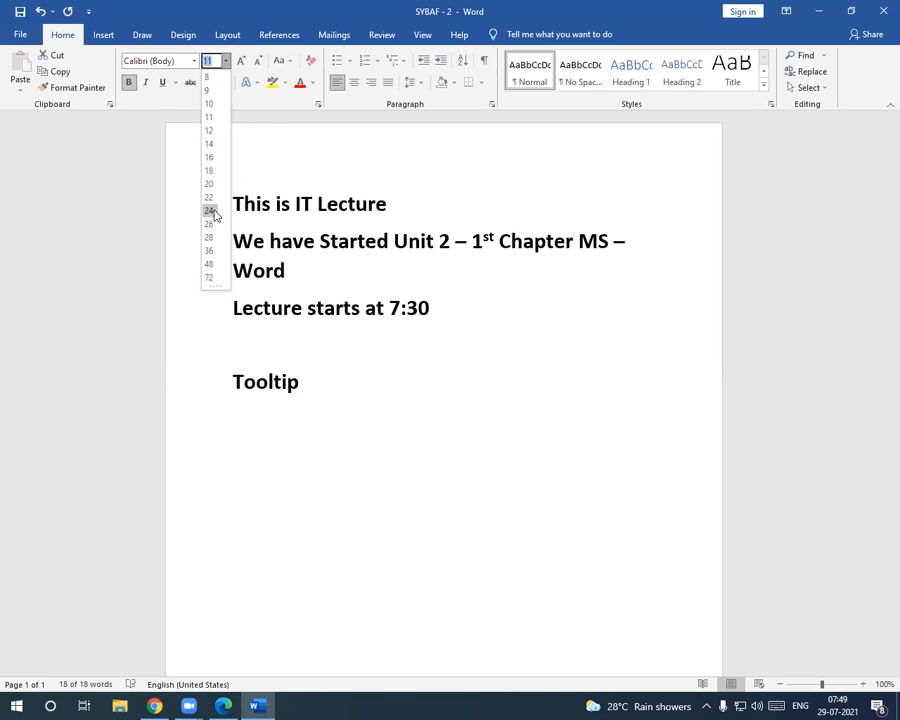
click(211, 211)
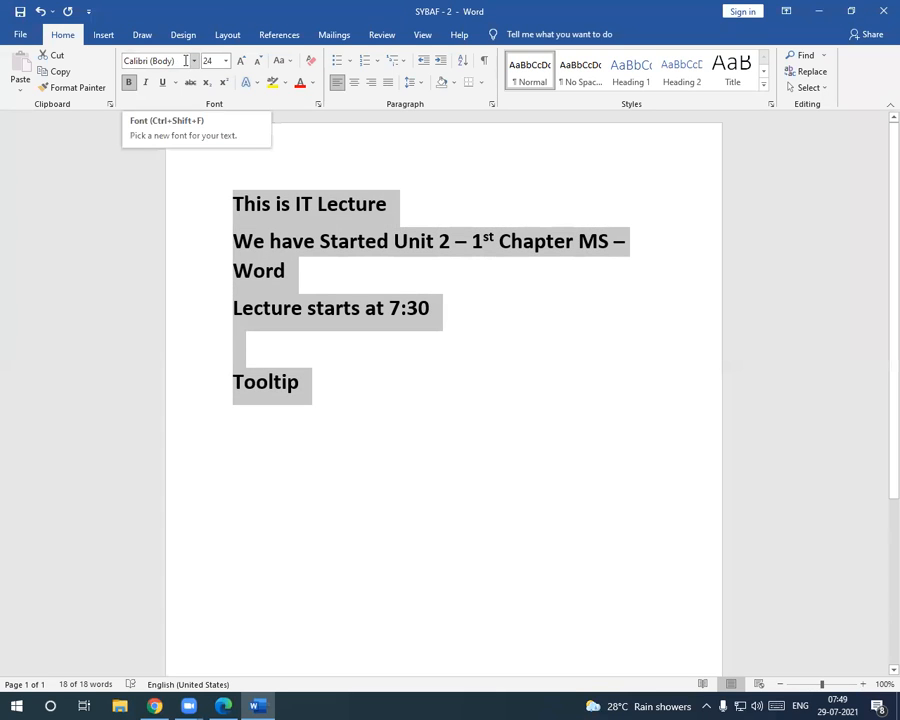
click(313, 87)
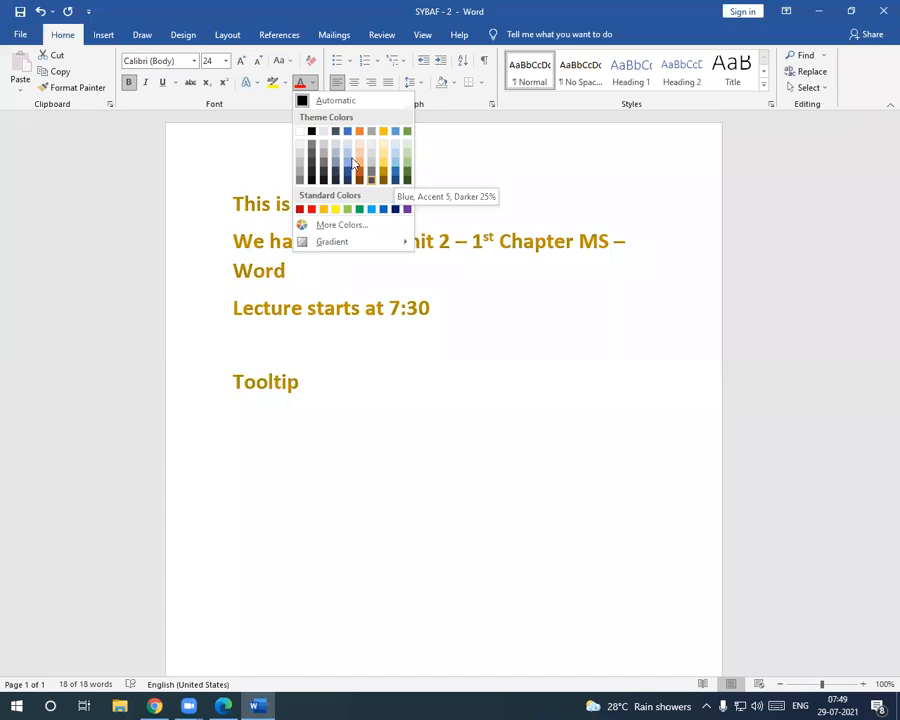
click(397, 176)
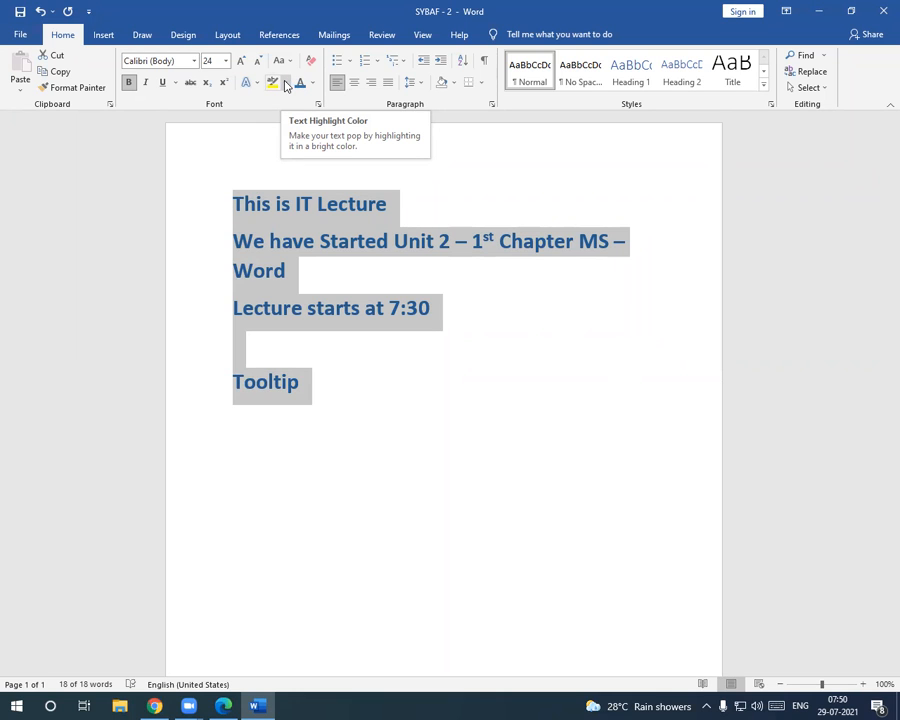
click(285, 85)
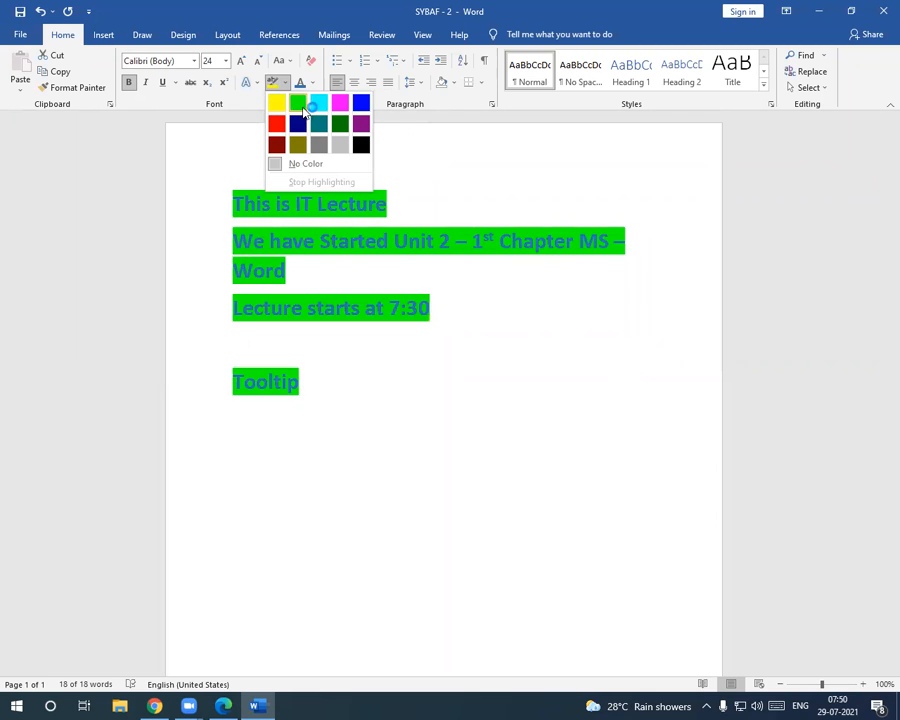
click(344, 414)
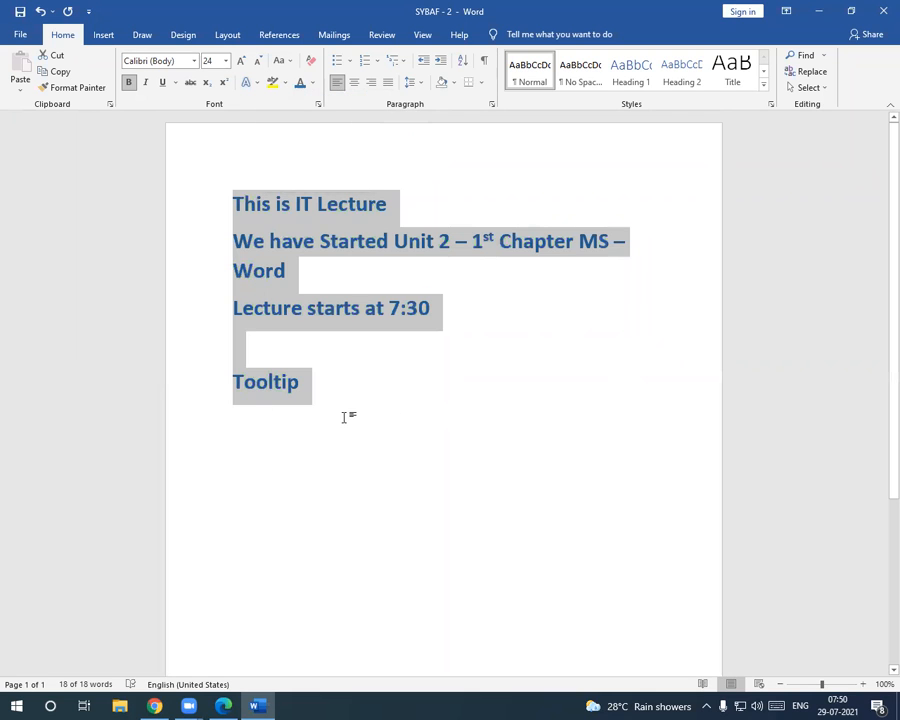
click(400, 350)
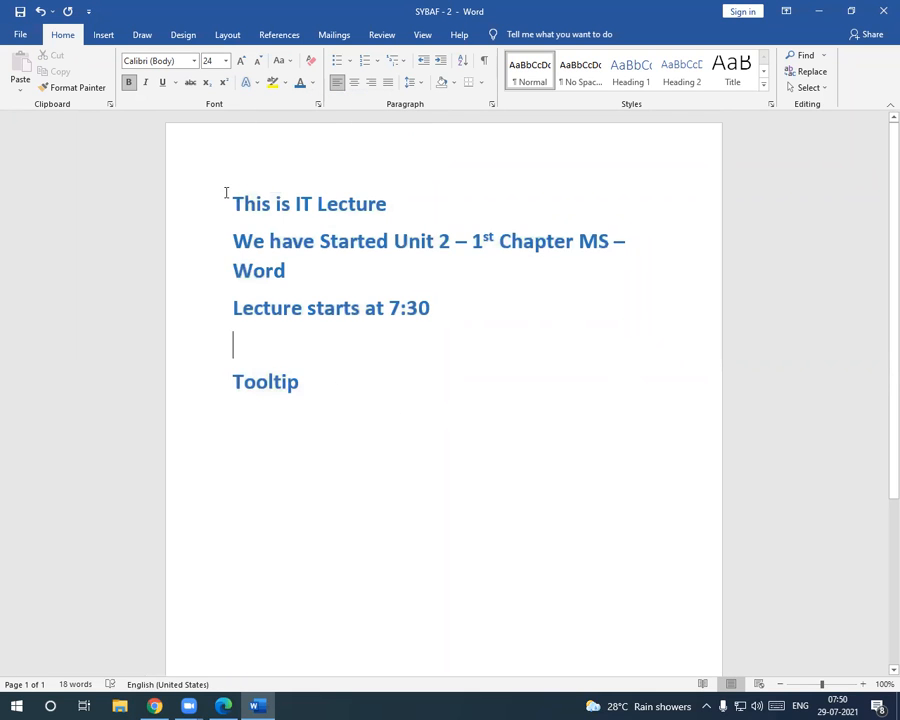
Step: Highlight the first line, "This is IT Lecture", in yellow and deselect it
drag(228, 198, 393, 201)
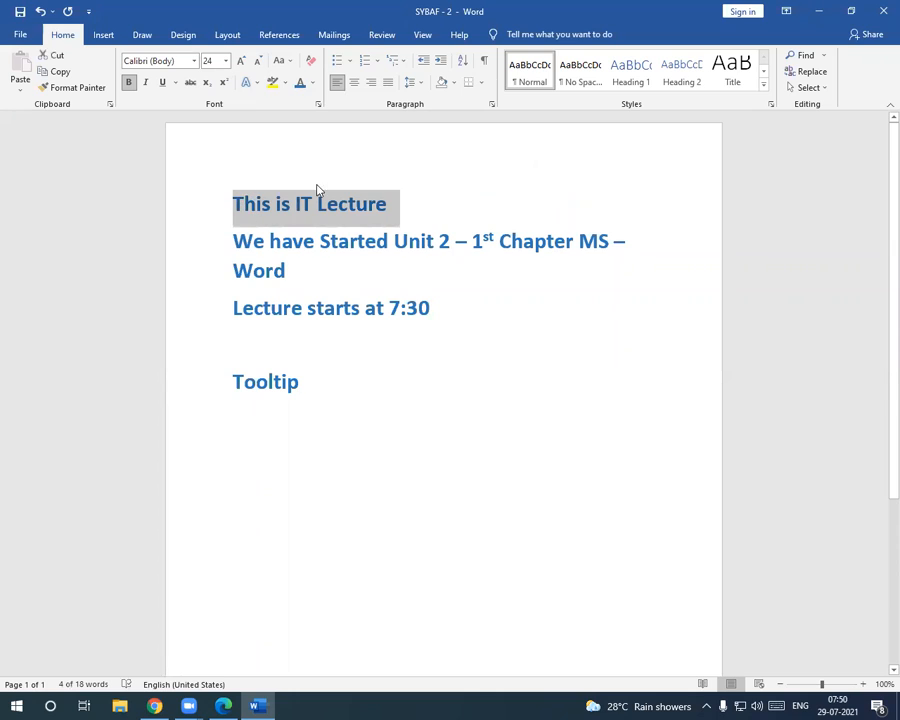
click(285, 82)
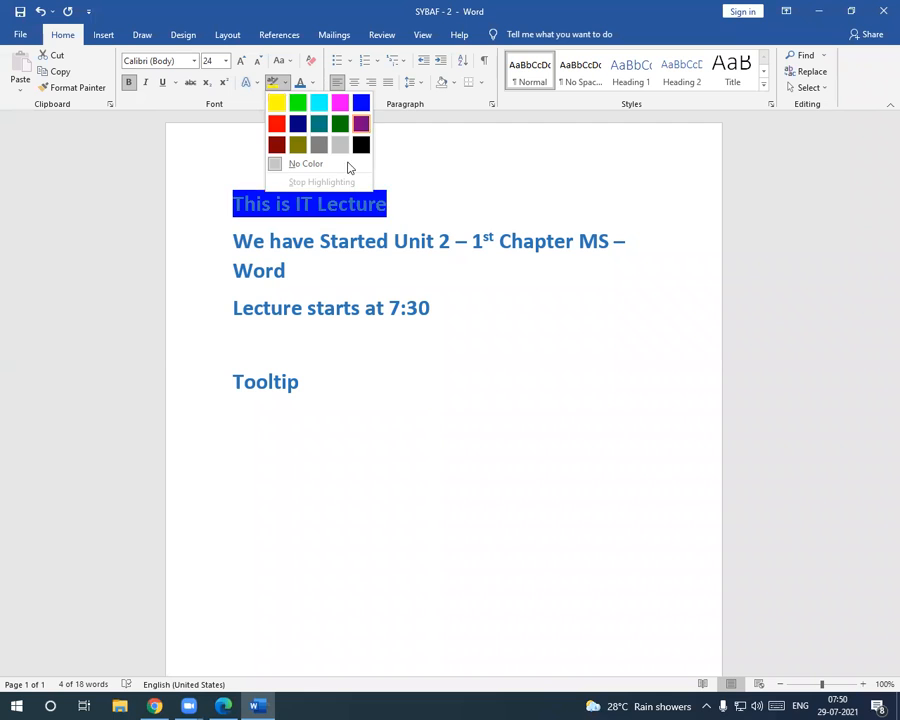
click(280, 107)
click(300, 382)
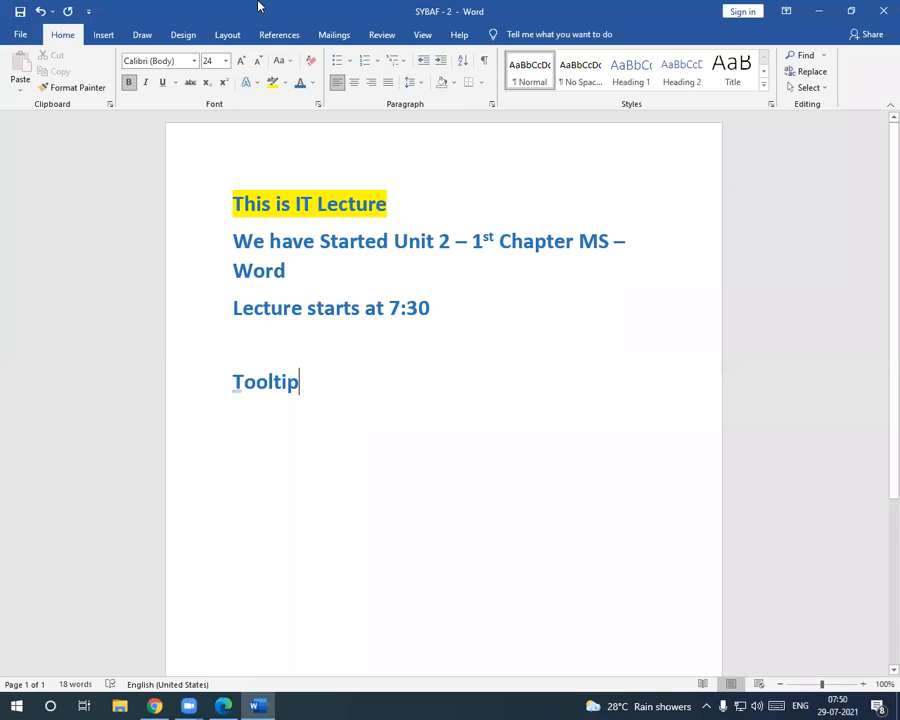
Step: Select the line "This is IT Lecture" and apply strikethrough to it
click(190, 83)
click(190, 83)
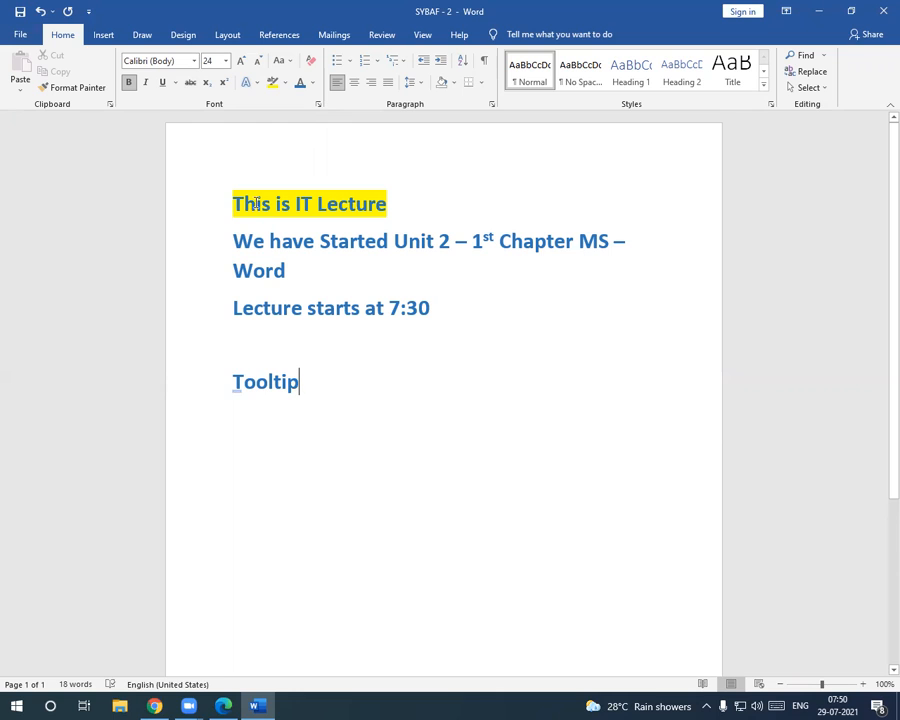
drag(256, 204, 308, 205)
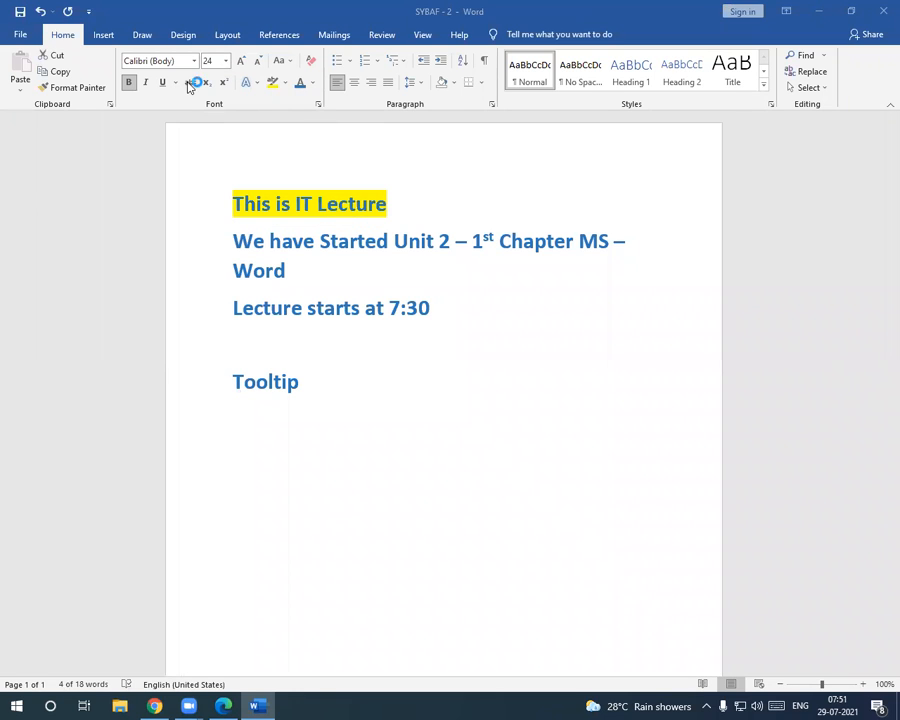
click(189, 84)
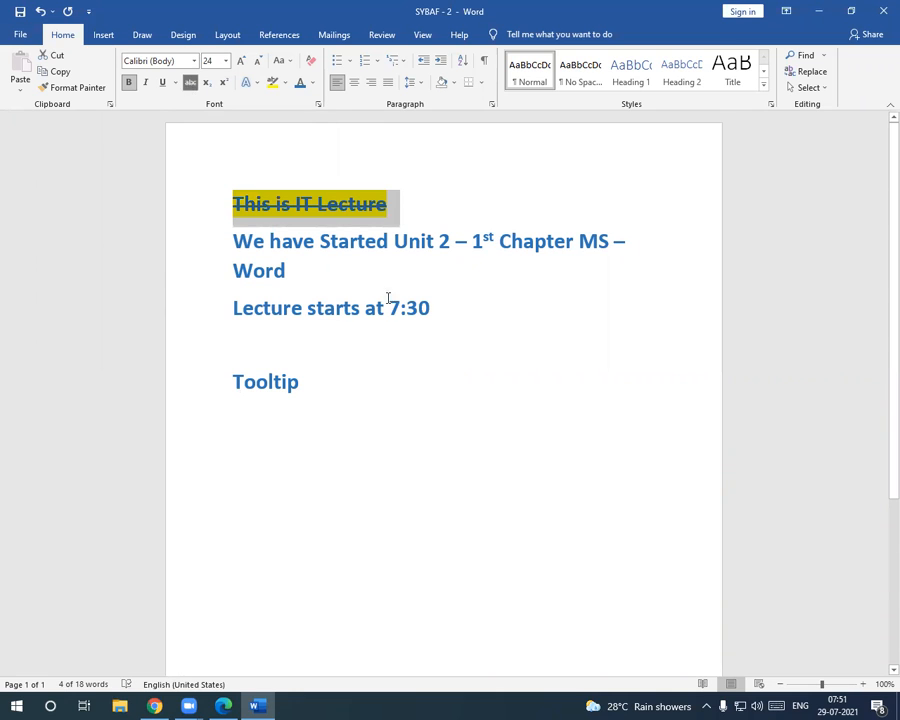
Step: Apply strikethrough to the line "Lecture starts at 7:30" and remove it again
triple_click(339, 311)
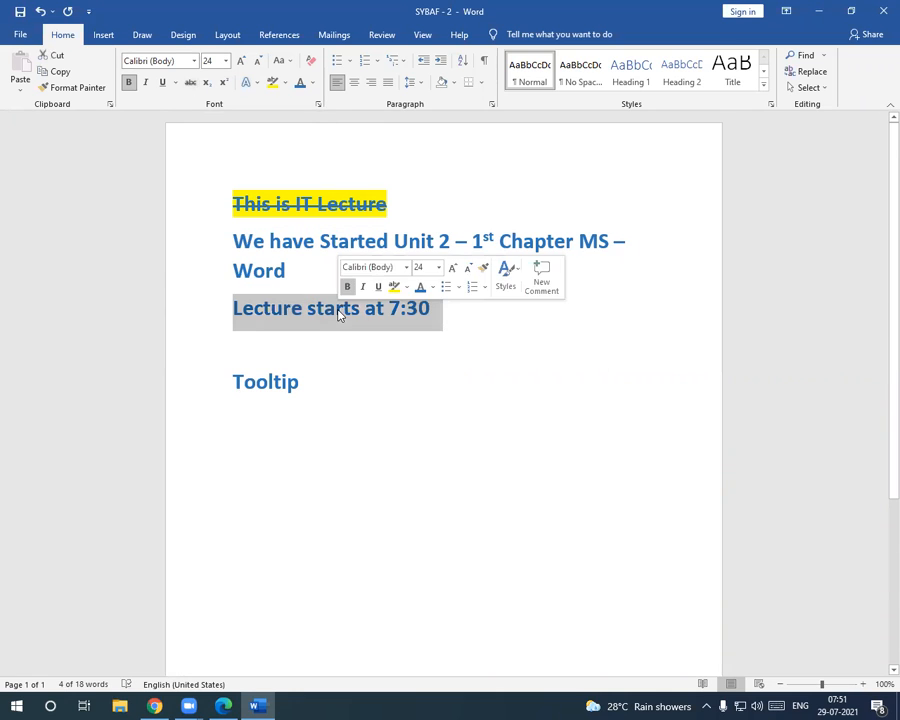
click(190, 84)
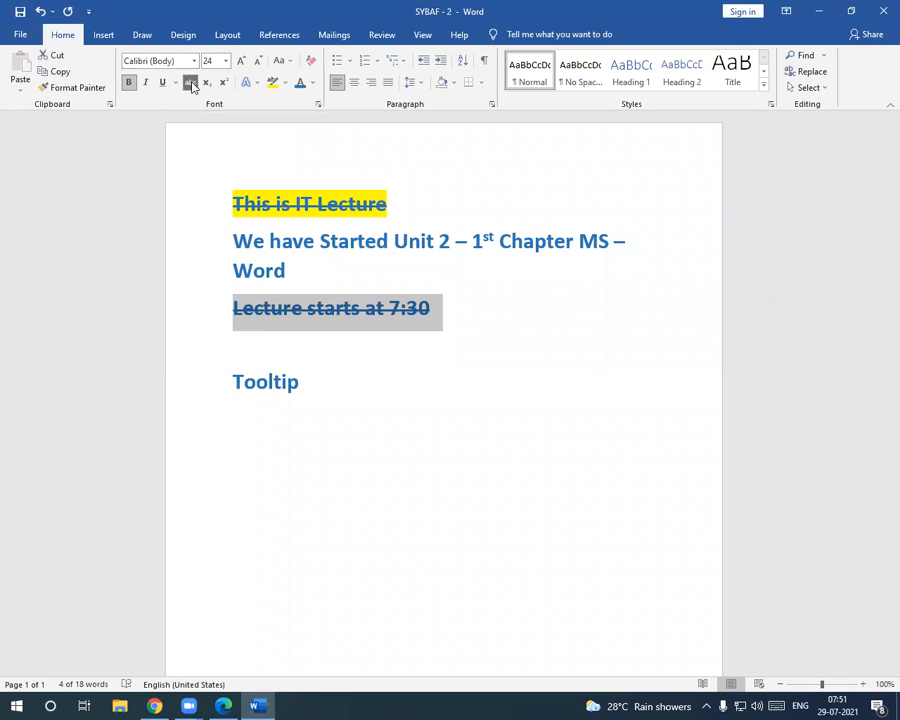
click(190, 84)
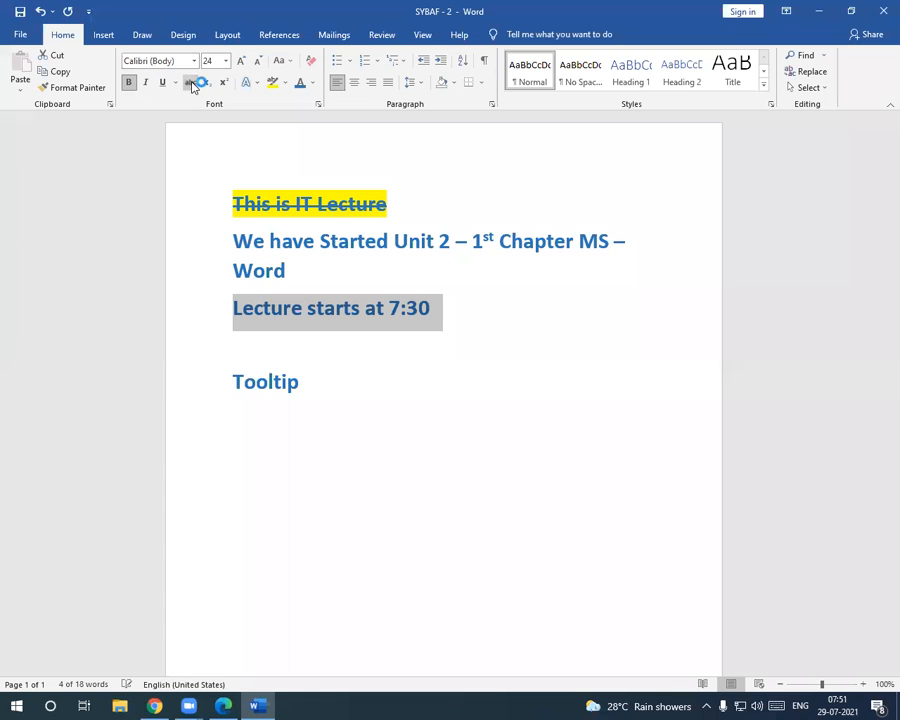
Step: Select the highlighted first line and toggle its strikethrough off and on again
double_click(284, 207)
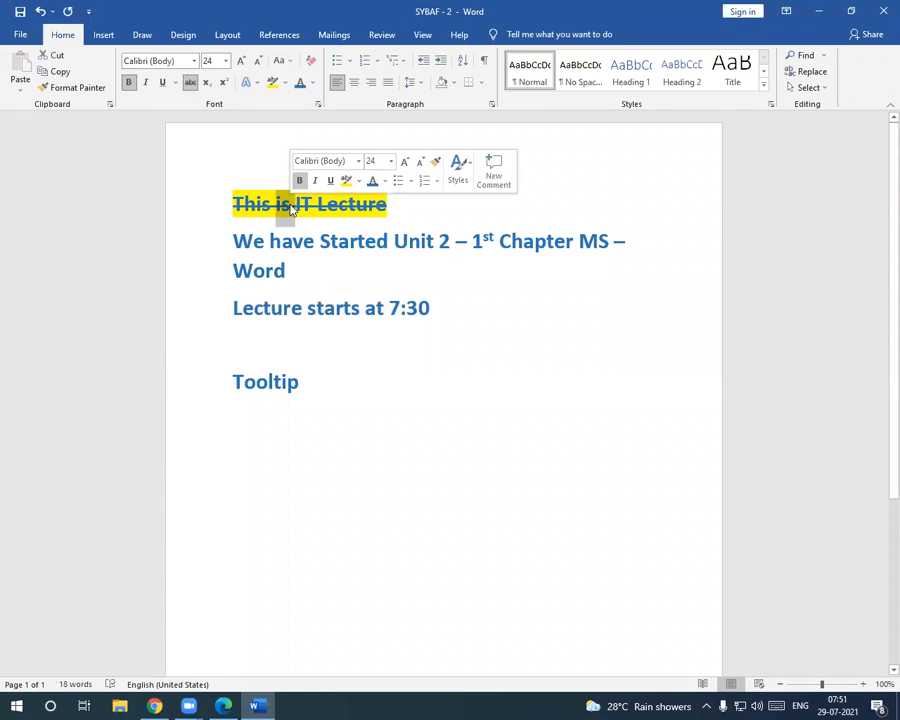
click(296, 207)
triple_click(296, 207)
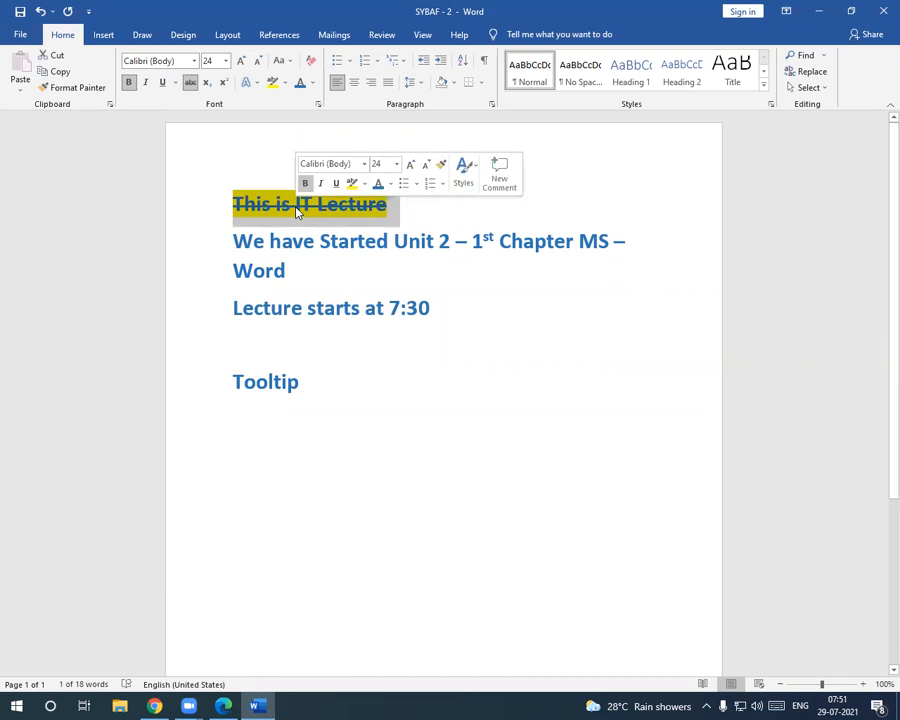
click(190, 84)
click(190, 84)
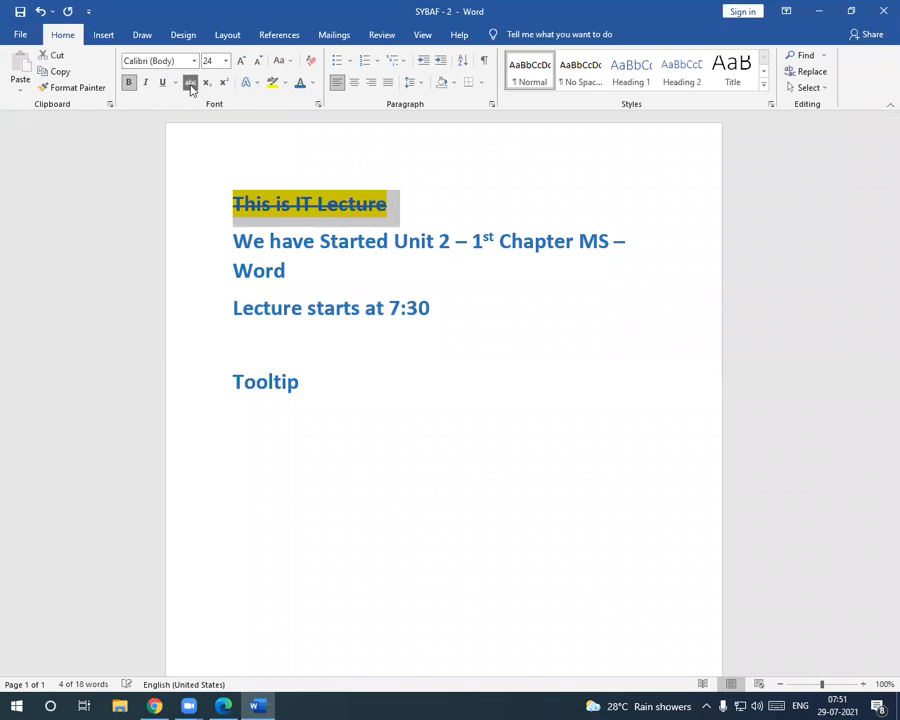
Step: Place the cursor on the empty line below "Tooltip" and increase its font size by two increments to 14
click(440, 430)
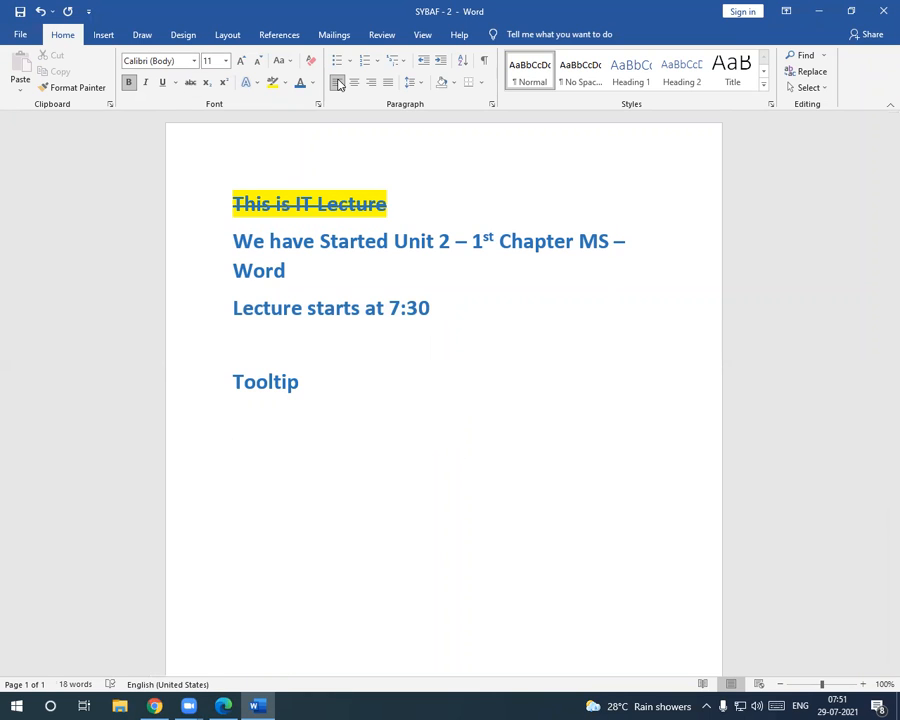
click(241, 62)
click(241, 62)
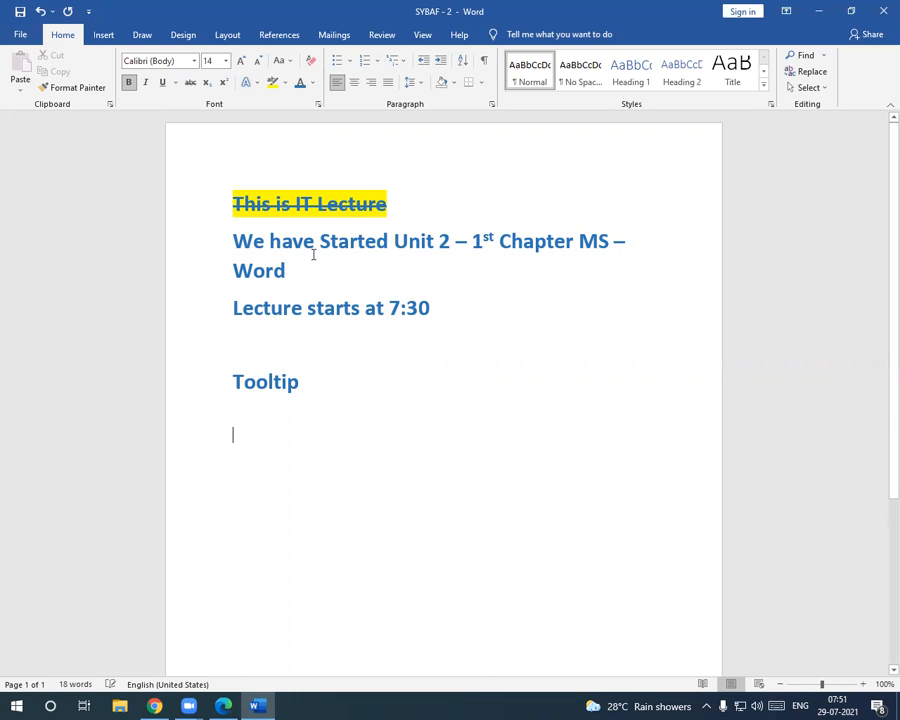
Step: Select the line "Lecture starts at 7:30" and increase its font size step by step to 90
triple_click(253, 310)
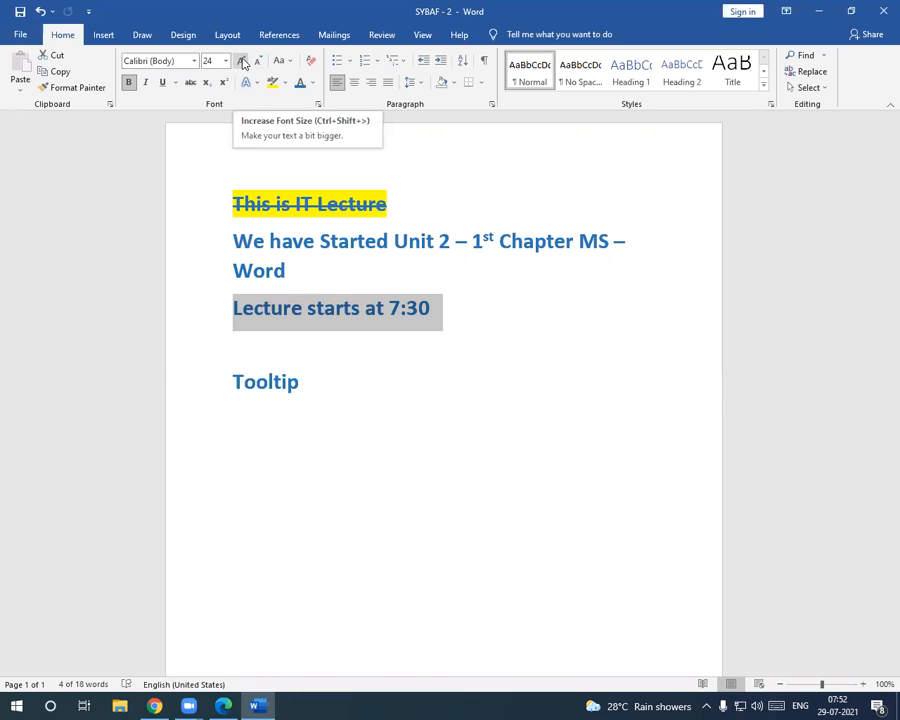
click(227, 61)
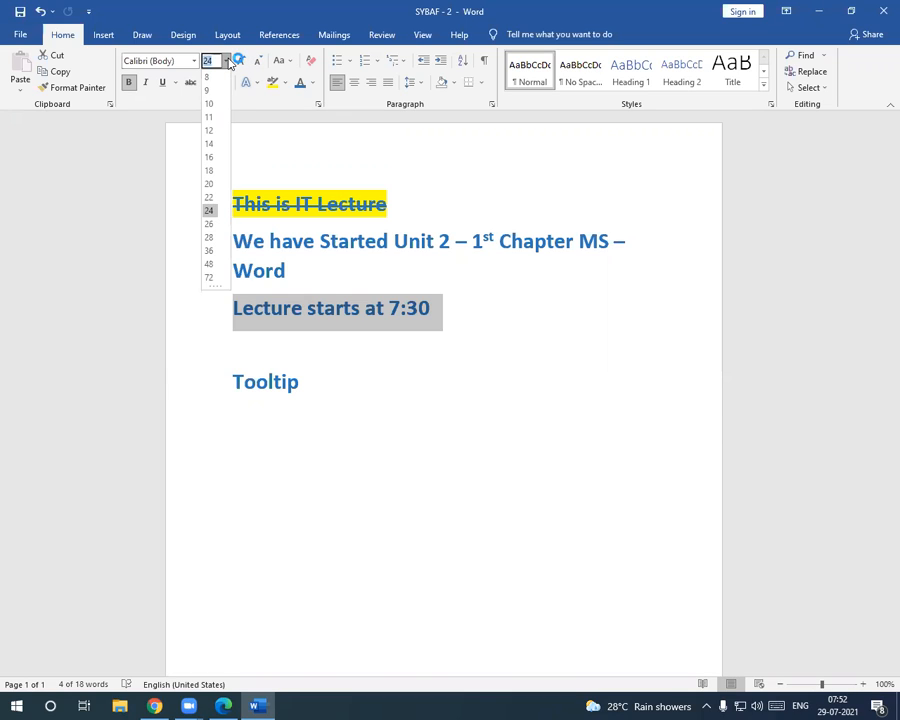
click(227, 61)
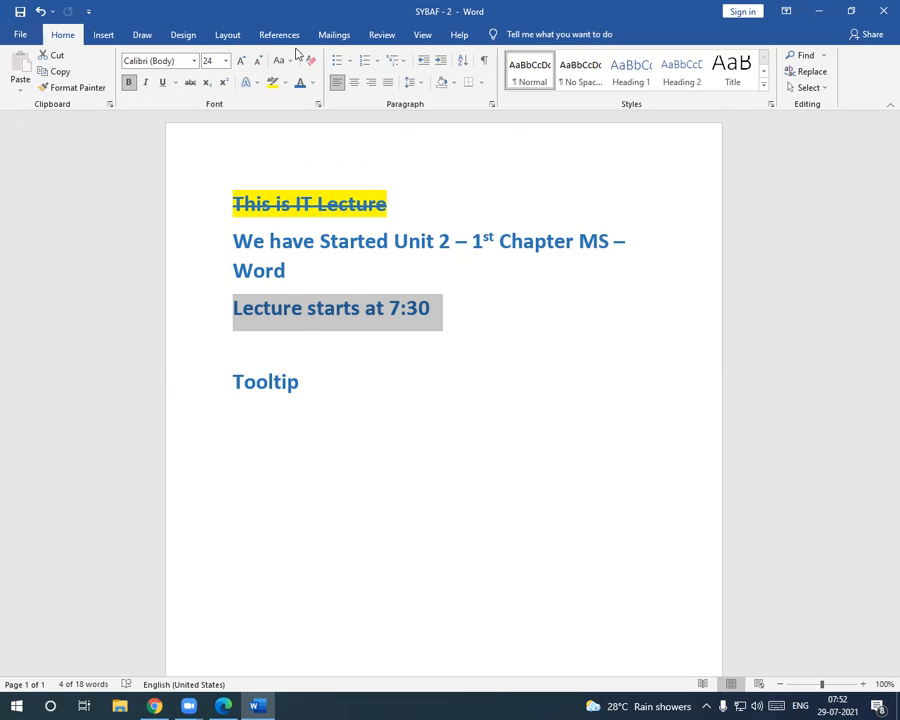
click(241, 61)
click(241, 61)
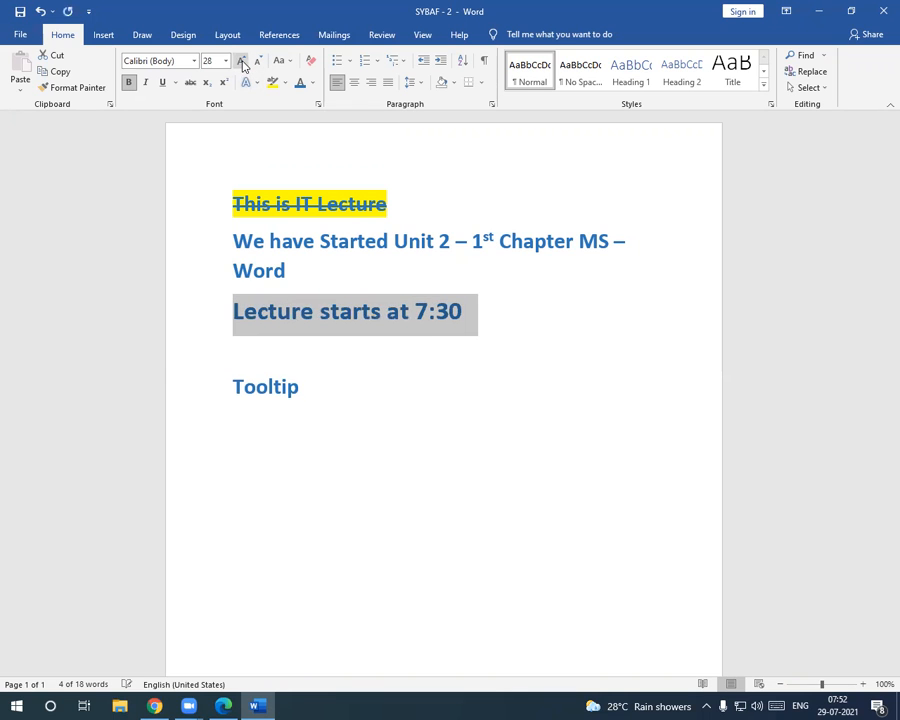
click(241, 61)
click(241, 61)
click(241, 61)
click(241, 61)
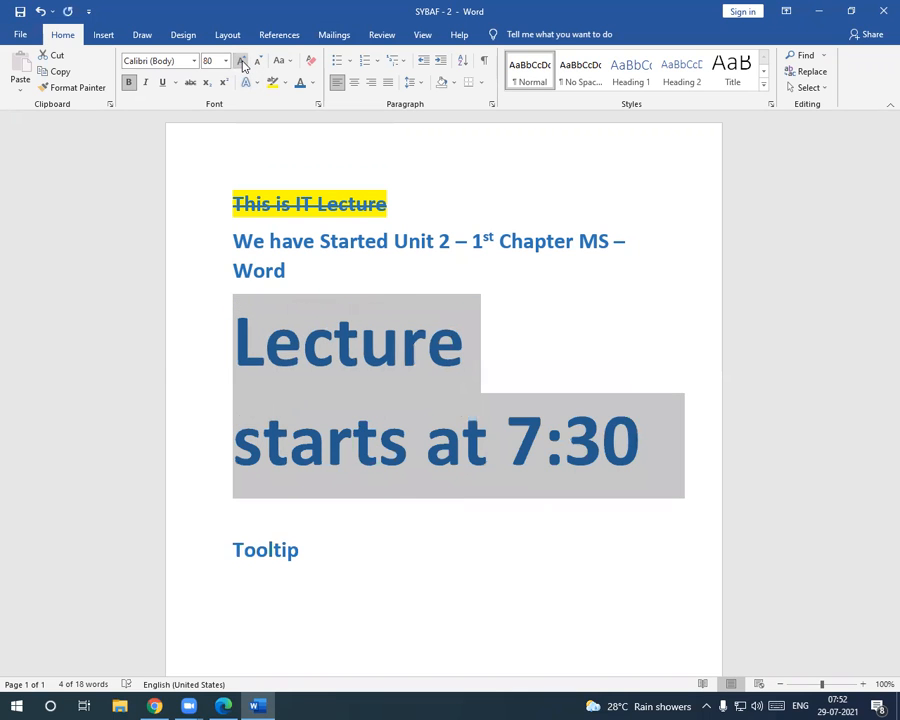
click(241, 61)
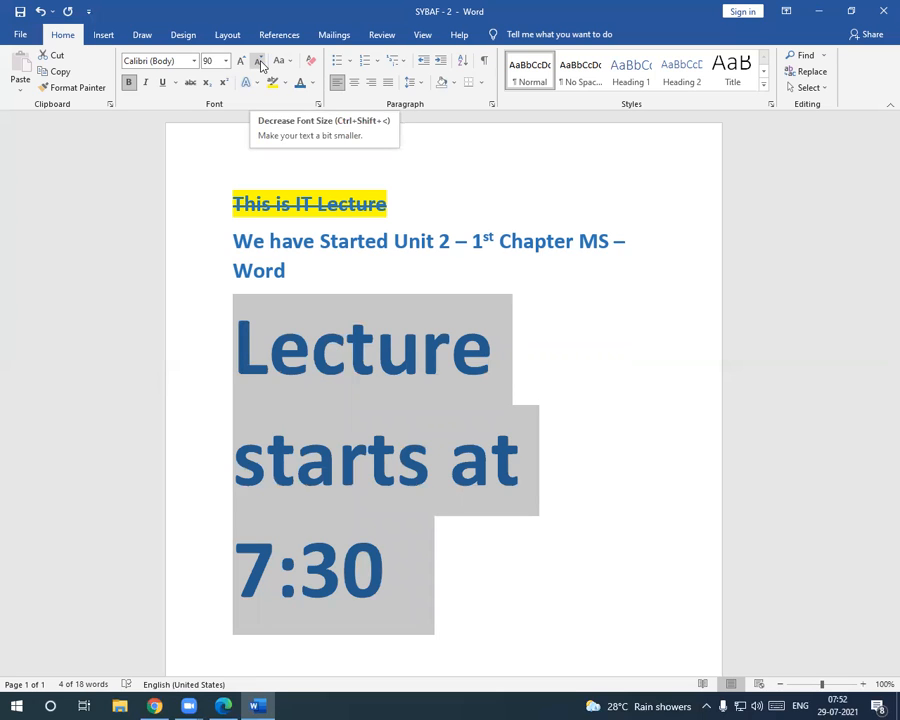
Step: Decrease the font size of the selected "Lecture starts at 7:30" line step by step to 4
click(258, 62)
click(258, 62)
click(258, 62)
click(258, 62)
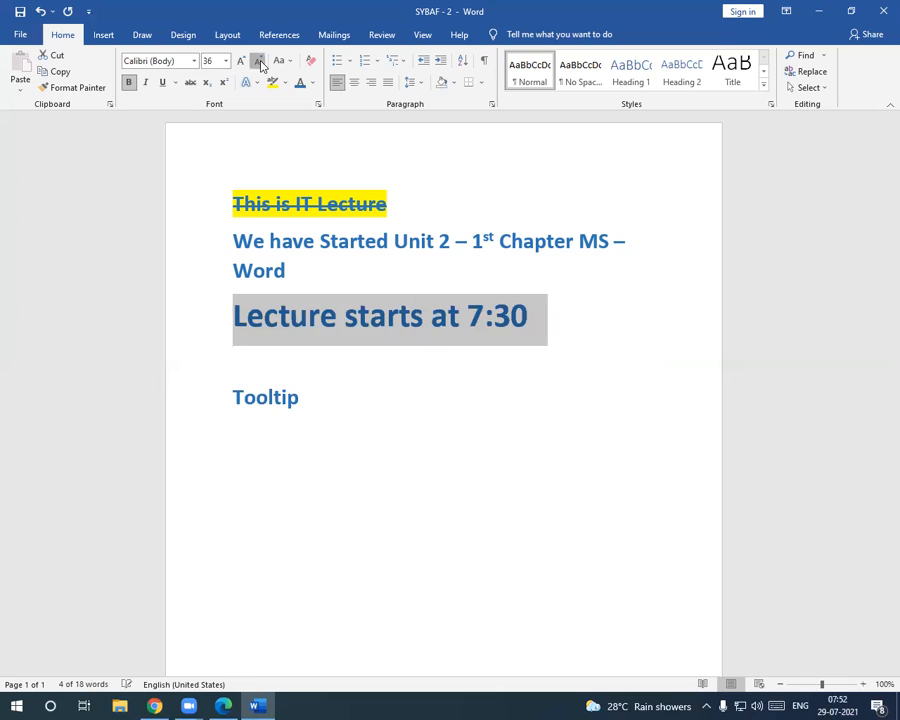
click(258, 62)
click(258, 62)
click(258, 62)
click(258, 62)
click(258, 62)
click(258, 62)
click(258, 62)
click(258, 62)
click(258, 62)
click(258, 62)
click(258, 62)
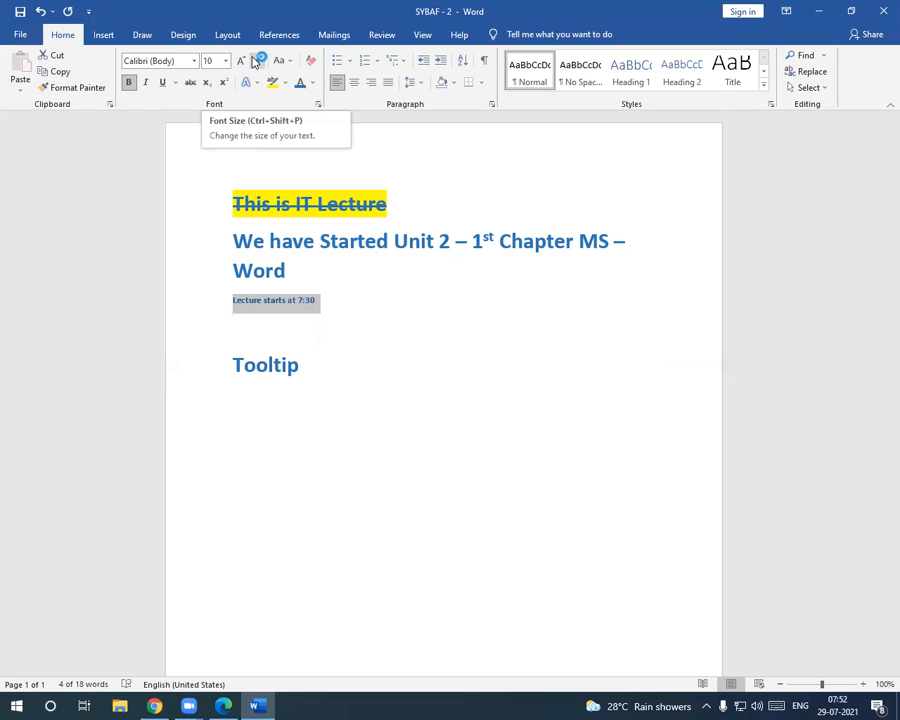
click(258, 62)
click(258, 62)
click(257, 62)
click(257, 62)
click(257, 62)
click(257, 62)
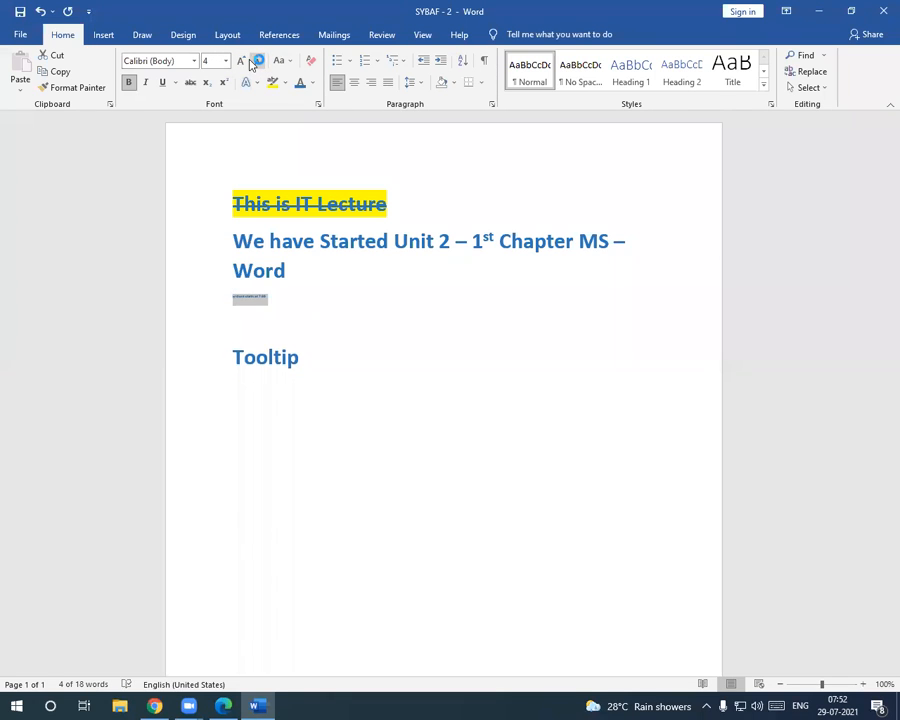
Step: Increase the font size of the selected "Lecture starts at 7:30" line step by step to 48
click(241, 62)
click(241, 62)
click(241, 62)
click(241, 62)
click(241, 62)
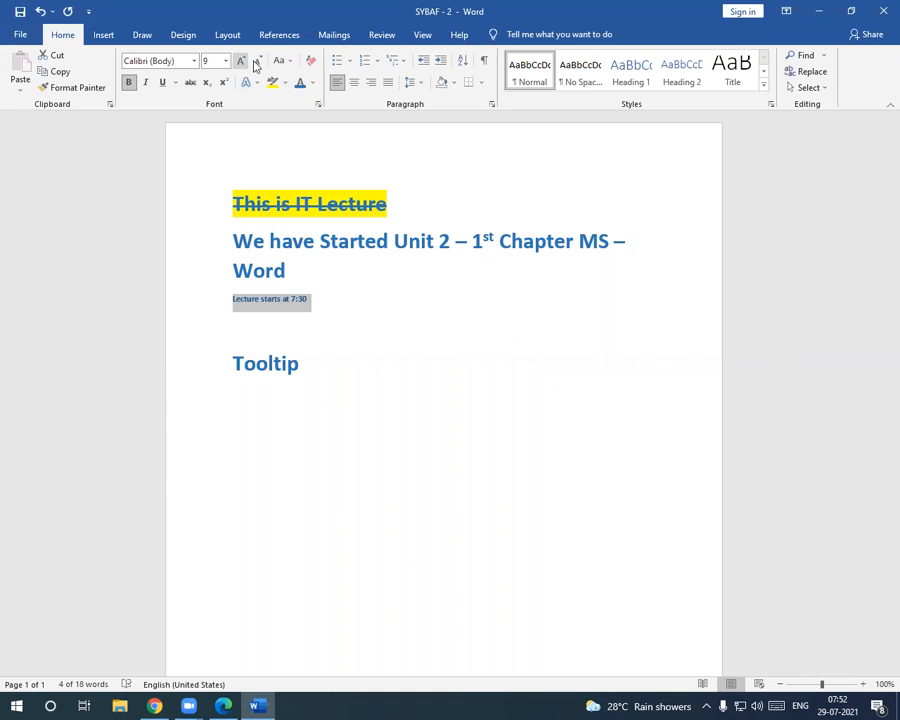
click(241, 62)
click(242, 62)
click(242, 62)
click(242, 62)
click(242, 62)
click(242, 62)
click(242, 62)
click(242, 62)
click(242, 62)
click(242, 62)
click(242, 62)
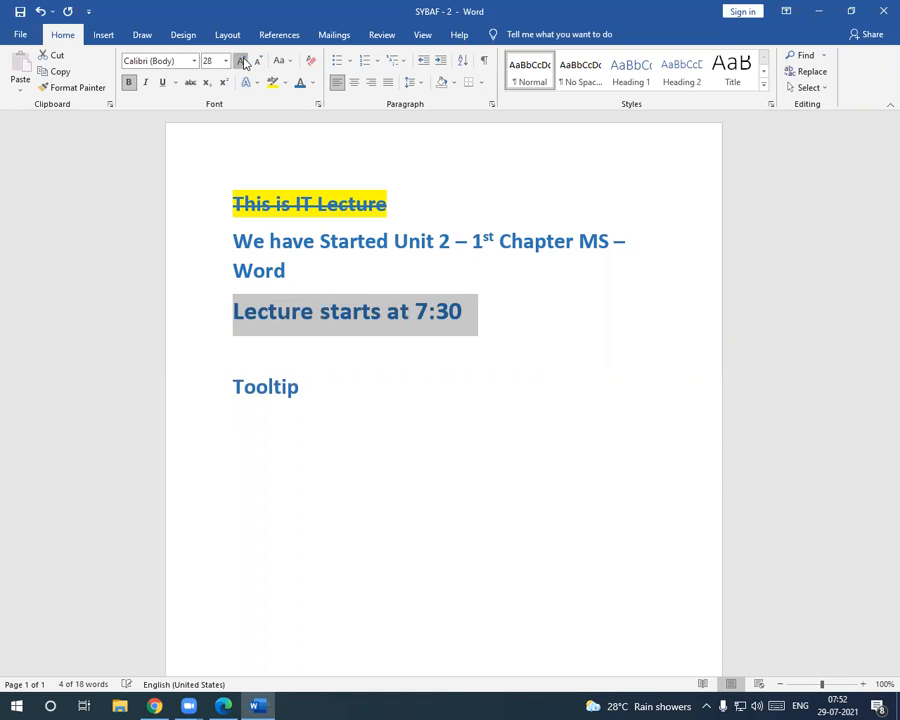
click(242, 62)
click(242, 62)
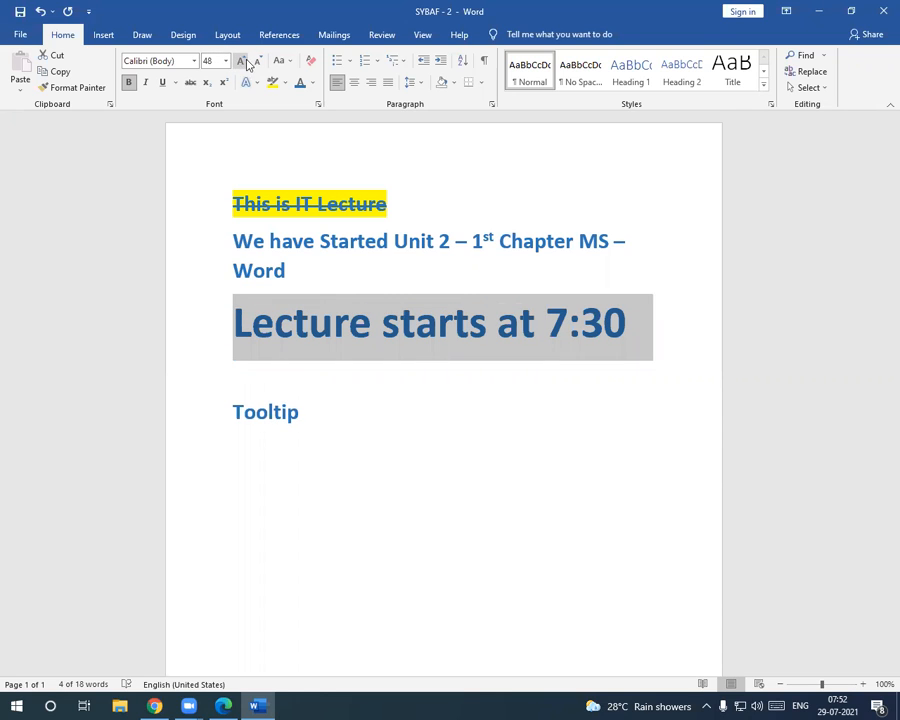
Step: Decrease the font size of the "Lecture starts at 7:30" line to 24, raise it to 28, and deselect it
click(258, 64)
click(258, 64)
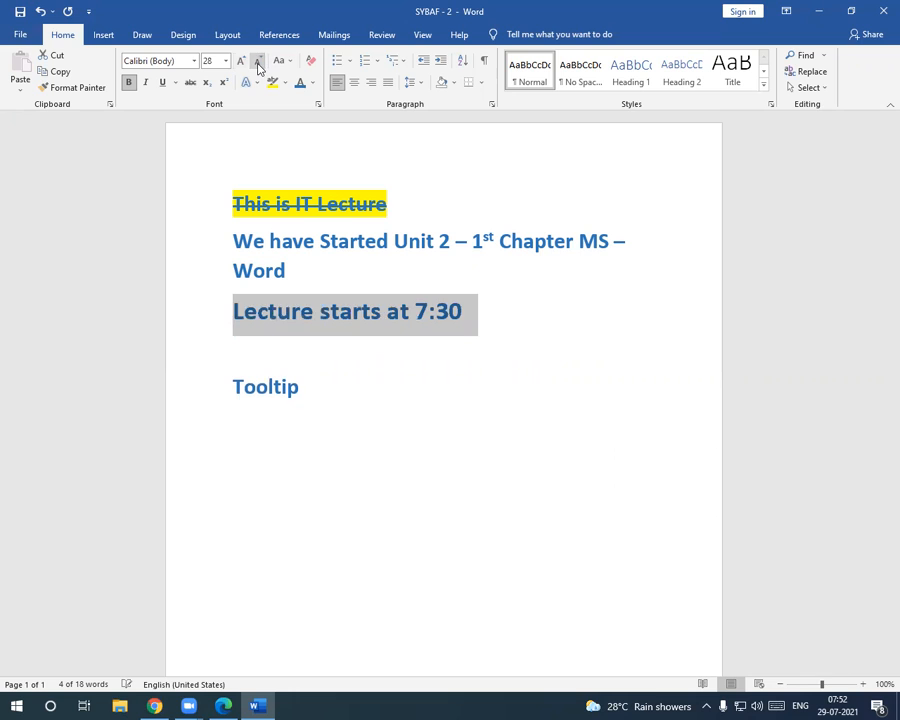
click(258, 64)
click(258, 64)
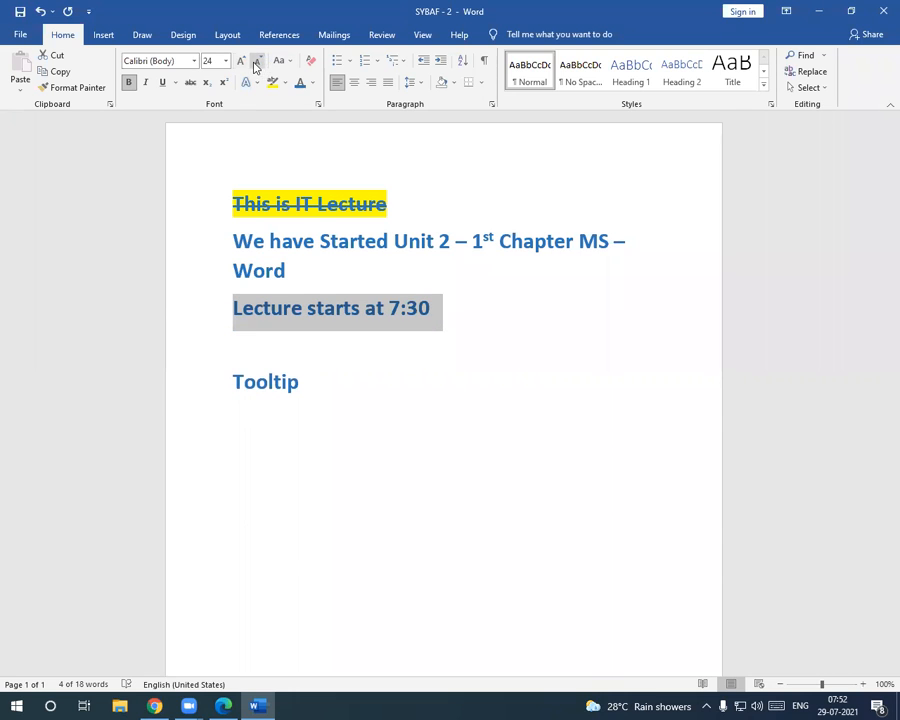
click(241, 63)
click(241, 63)
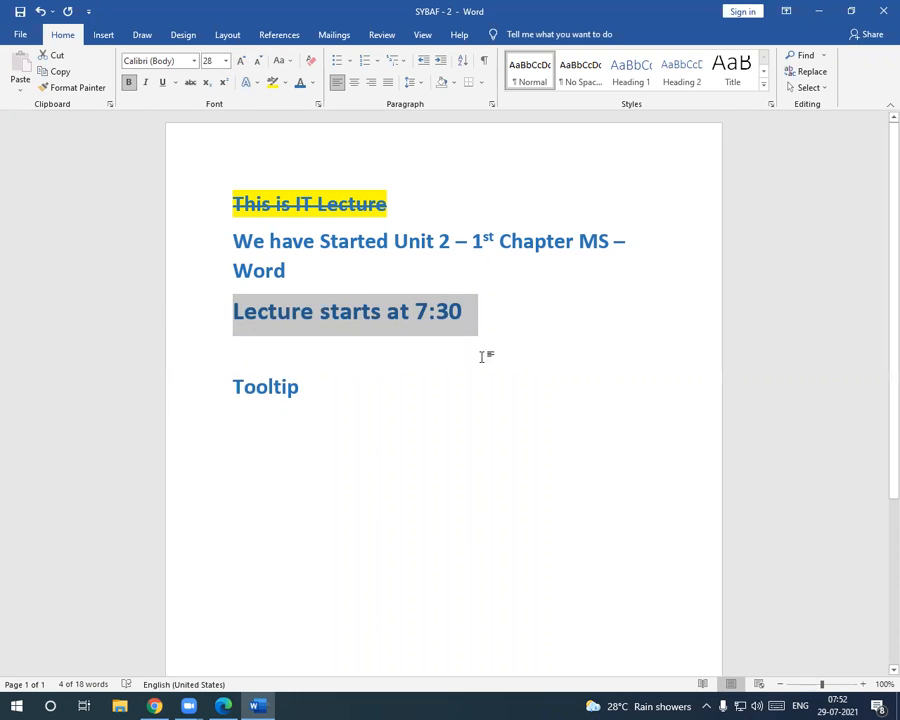
click(457, 389)
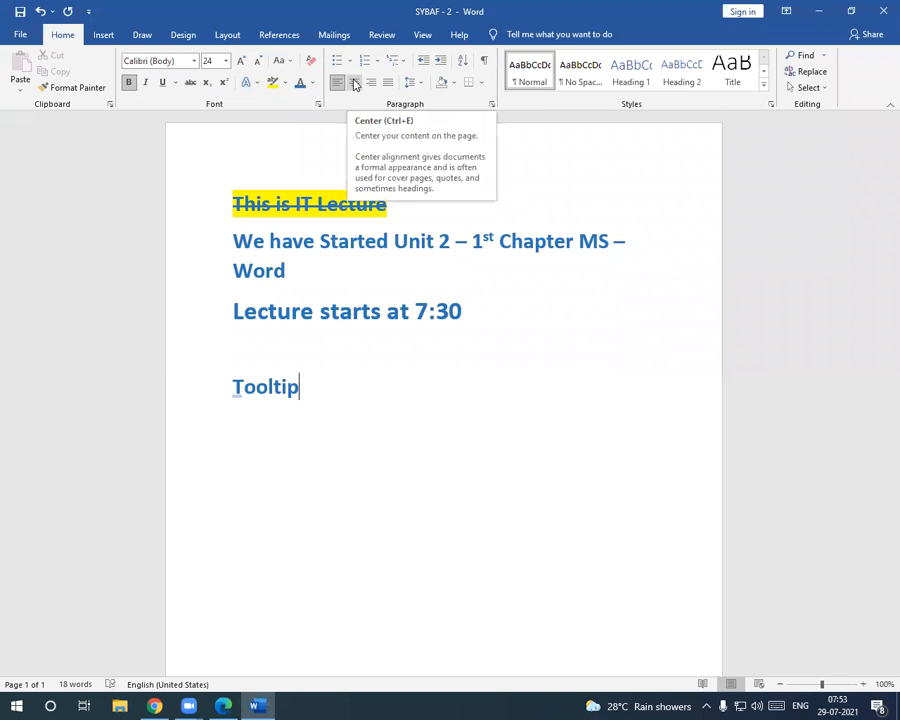
Step: Apply centre, right, left and justified alignment in turn to the line "Lecture starts at 7:30", leaving it justified
triple_click(305, 315)
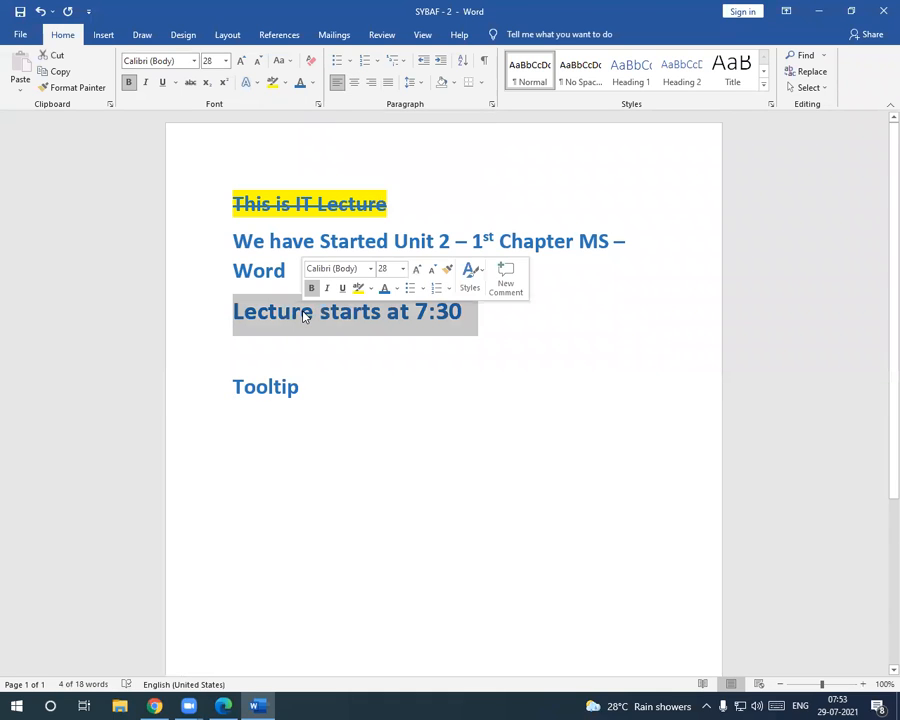
click(356, 85)
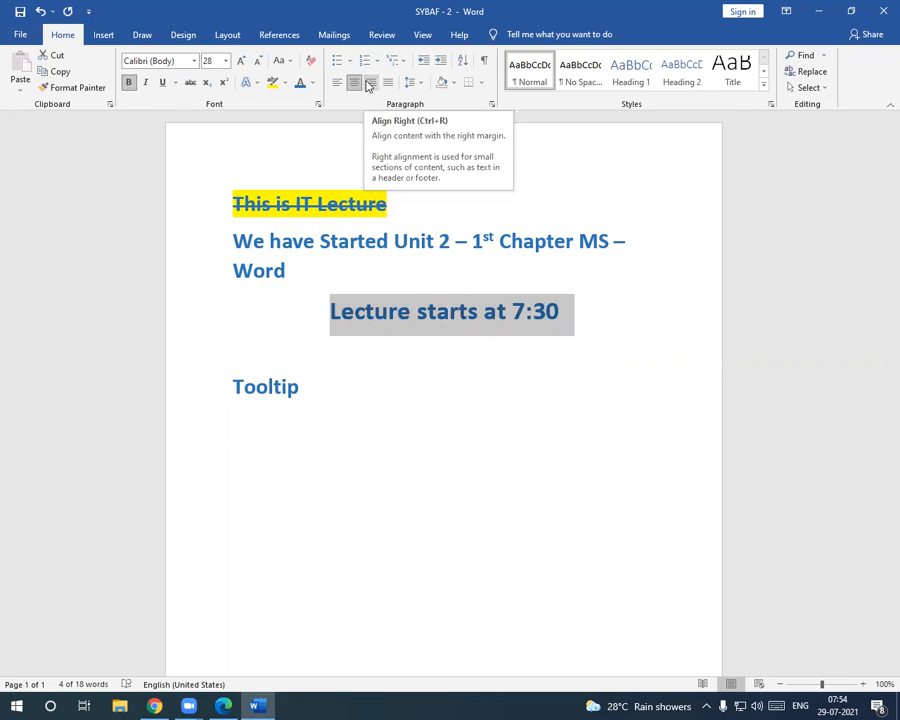
click(370, 83)
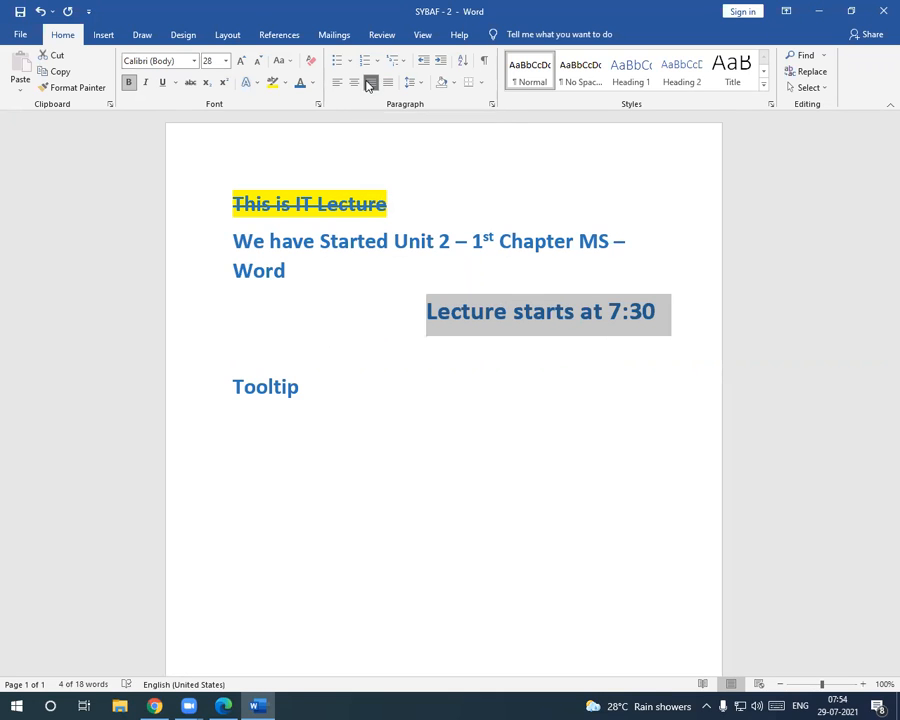
click(339, 84)
click(390, 84)
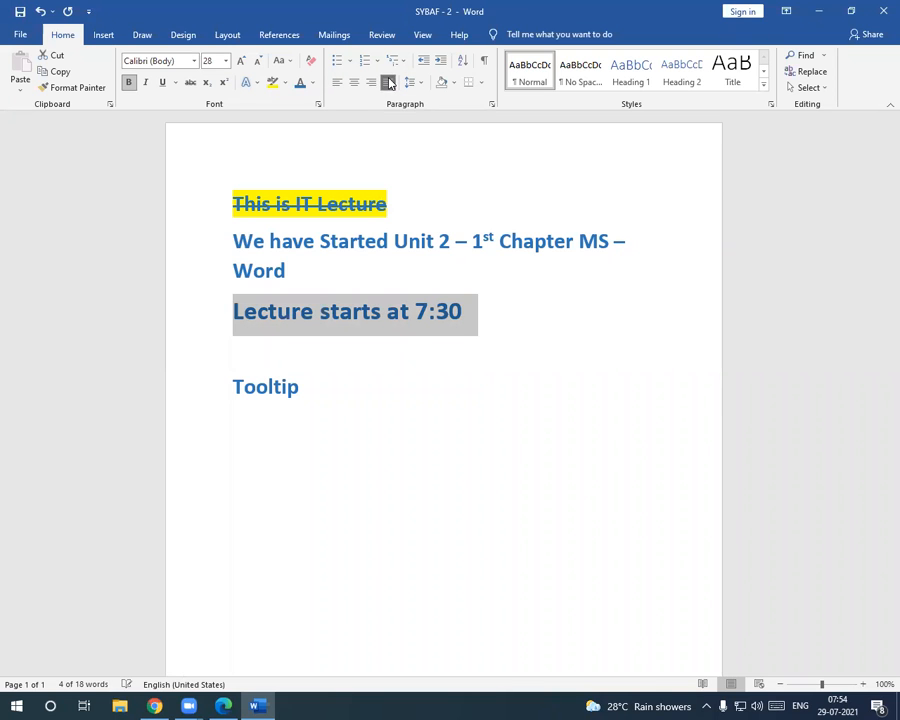
click(405, 368)
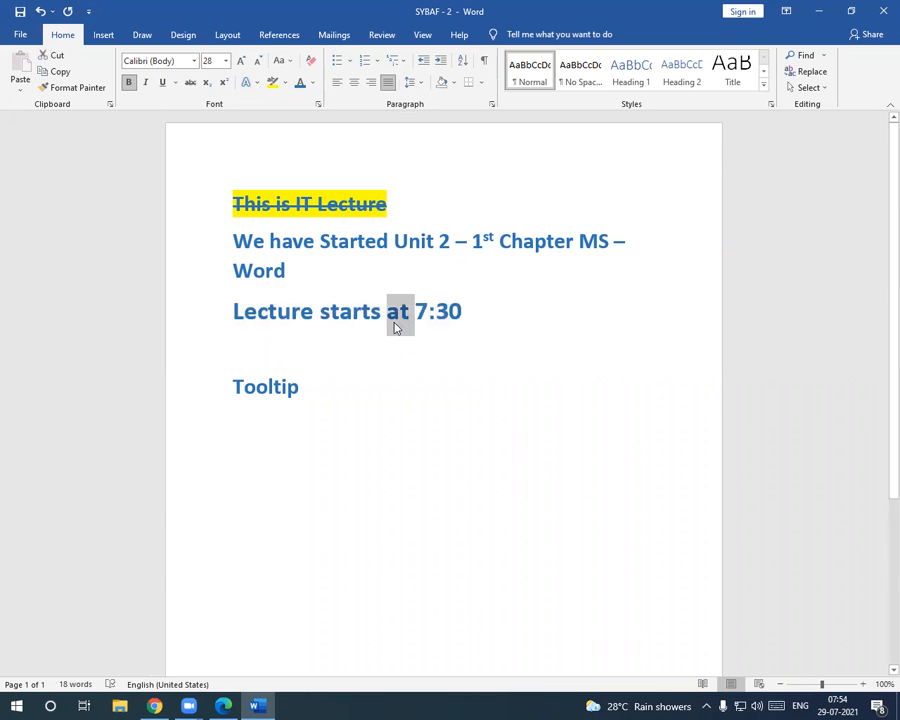
Step: Select the line "Lecture starts at 7:30" again, align it right and return it to justified alignment
triple_click(394, 324)
click(371, 85)
click(387, 86)
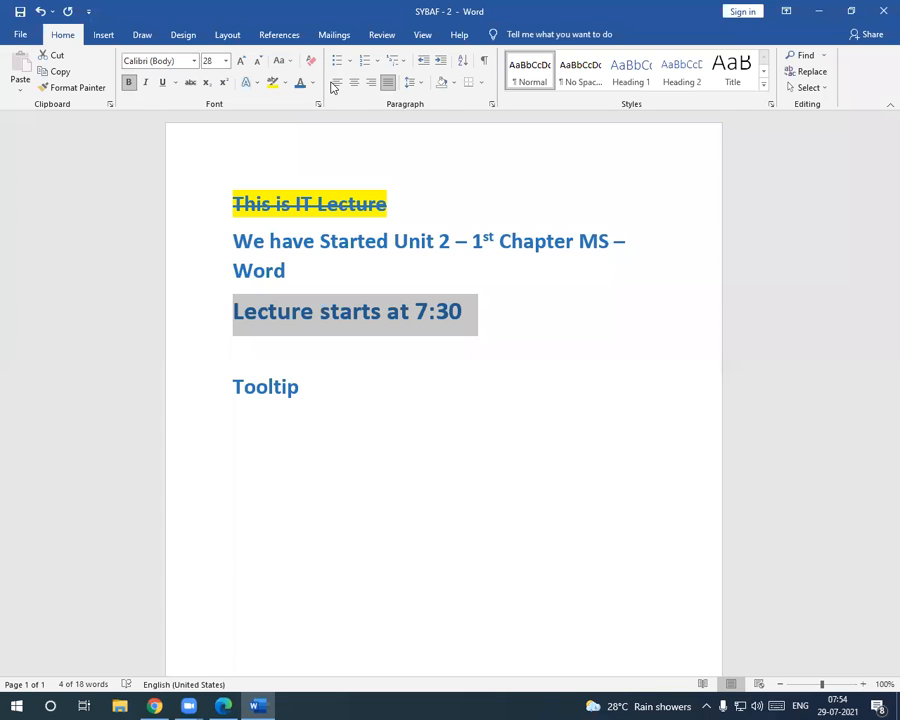
click(389, 86)
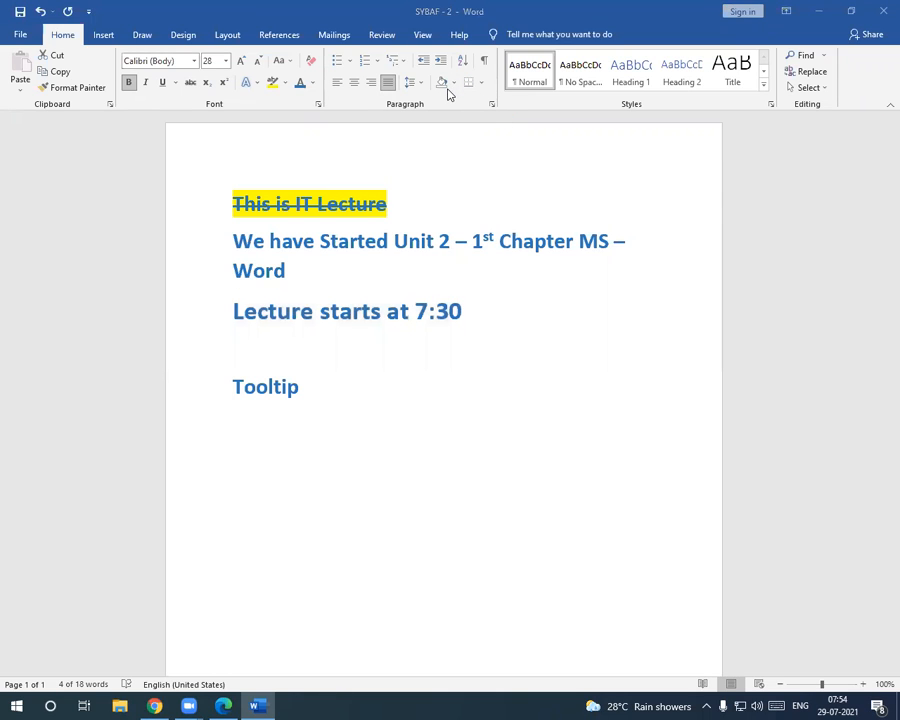
Step: Add the multicoloured picture bullet from the bullet library to the line "Lecture starts at 7:30"
click(352, 64)
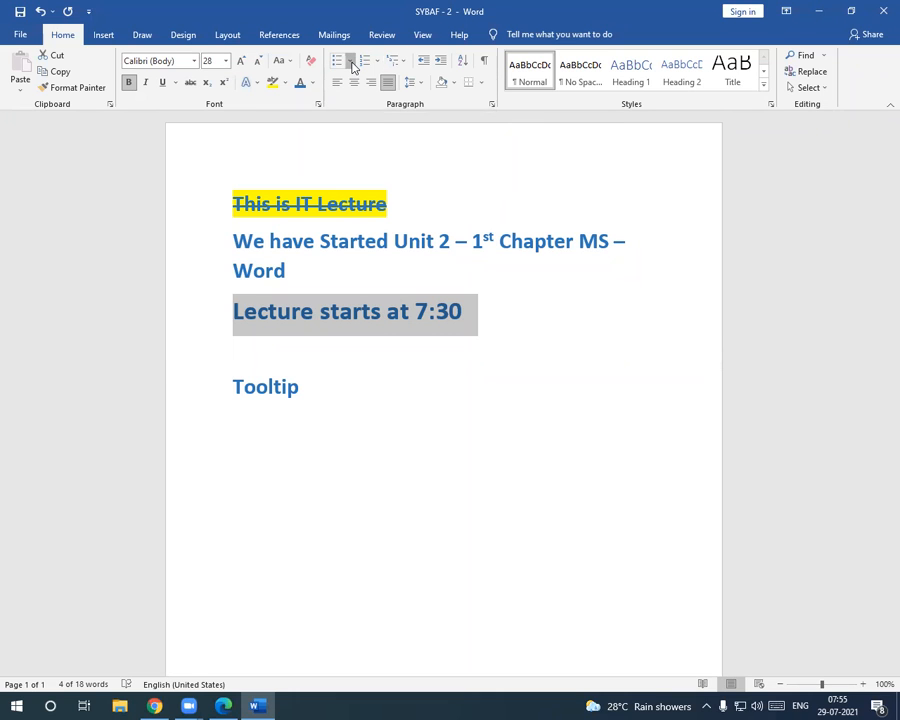
click(352, 66)
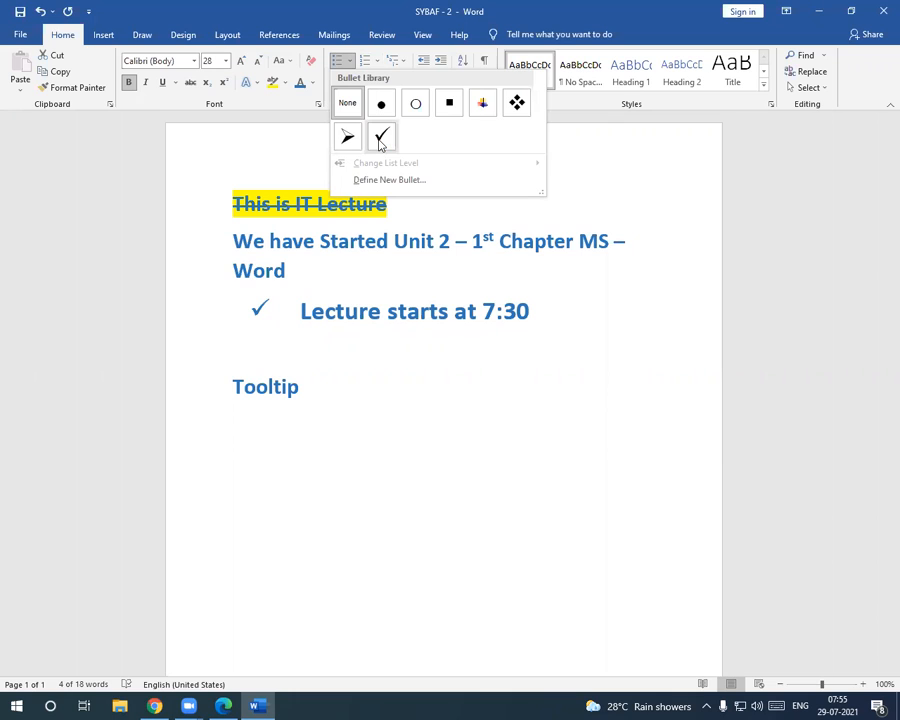
click(483, 104)
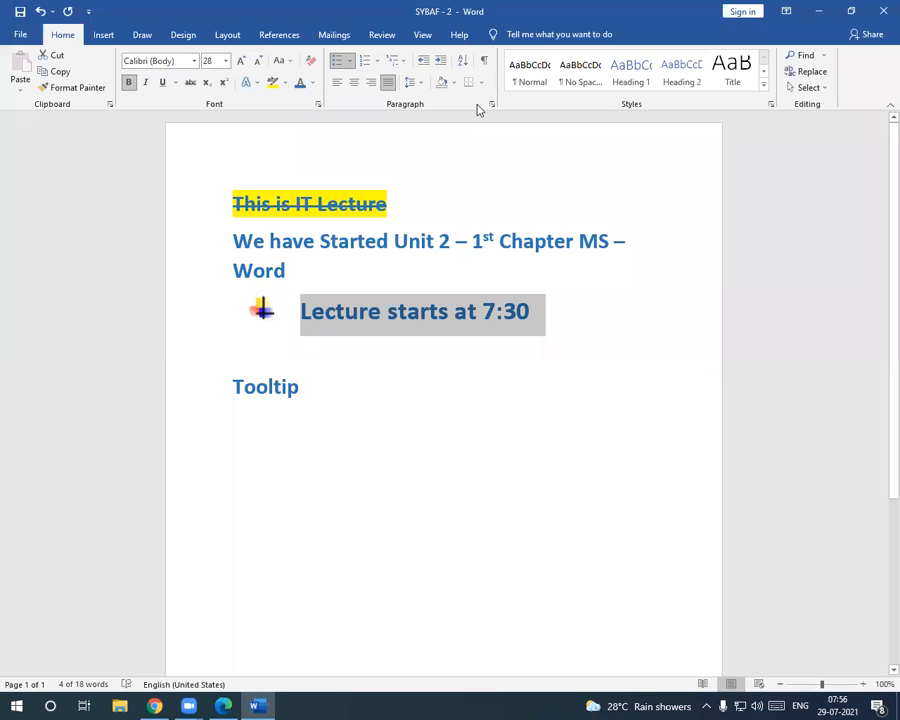
click(484, 347)
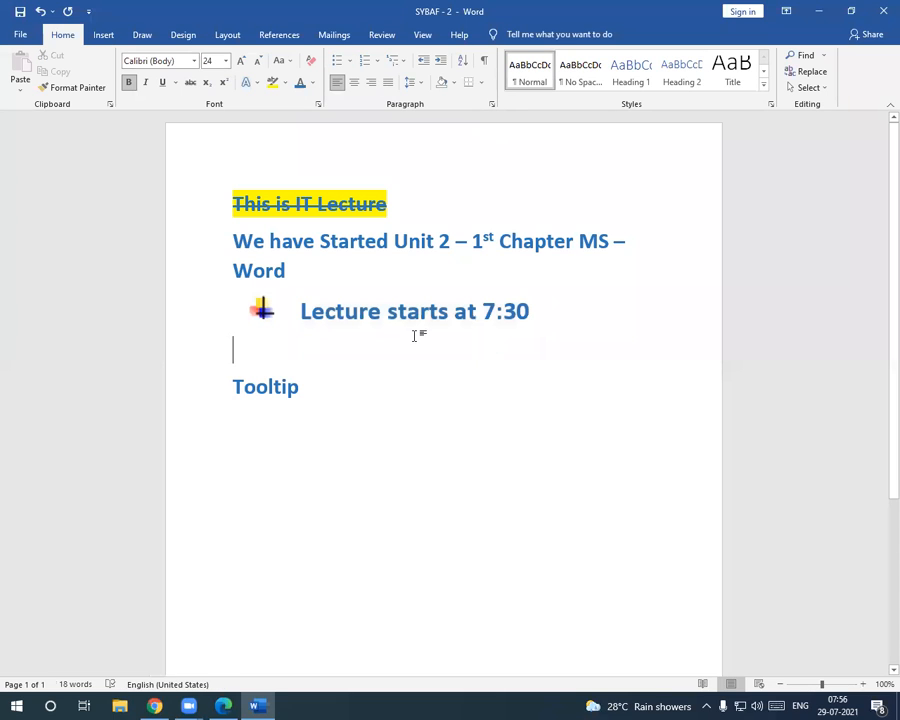
Step: Select all the text from "This is IT Lecture" to "Tooltip" and apply the recently used multicoloured picture bullet
drag(234, 203, 316, 397)
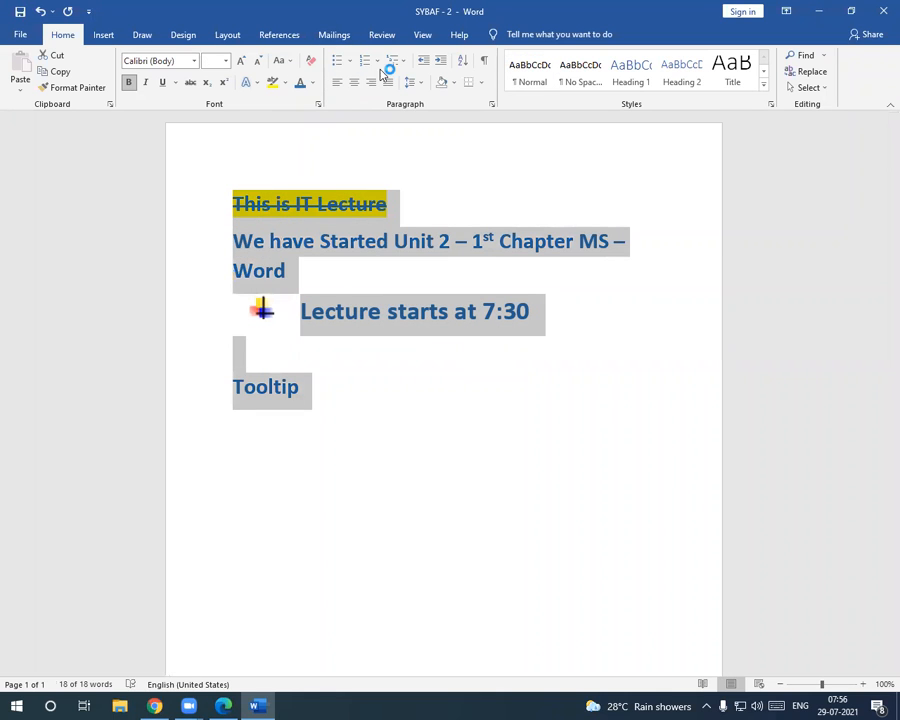
click(350, 63)
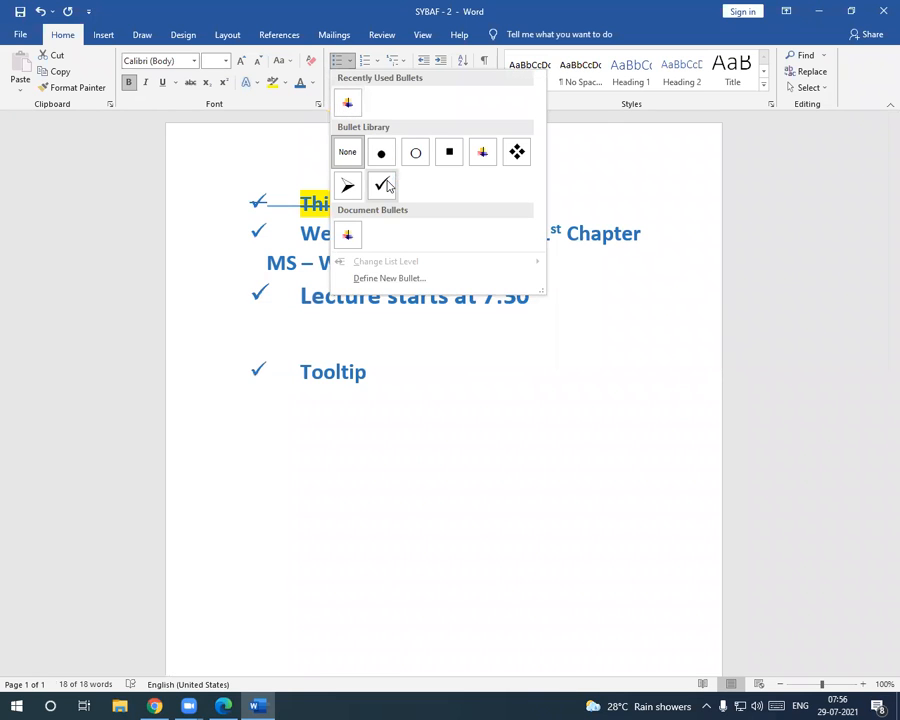
click(347, 108)
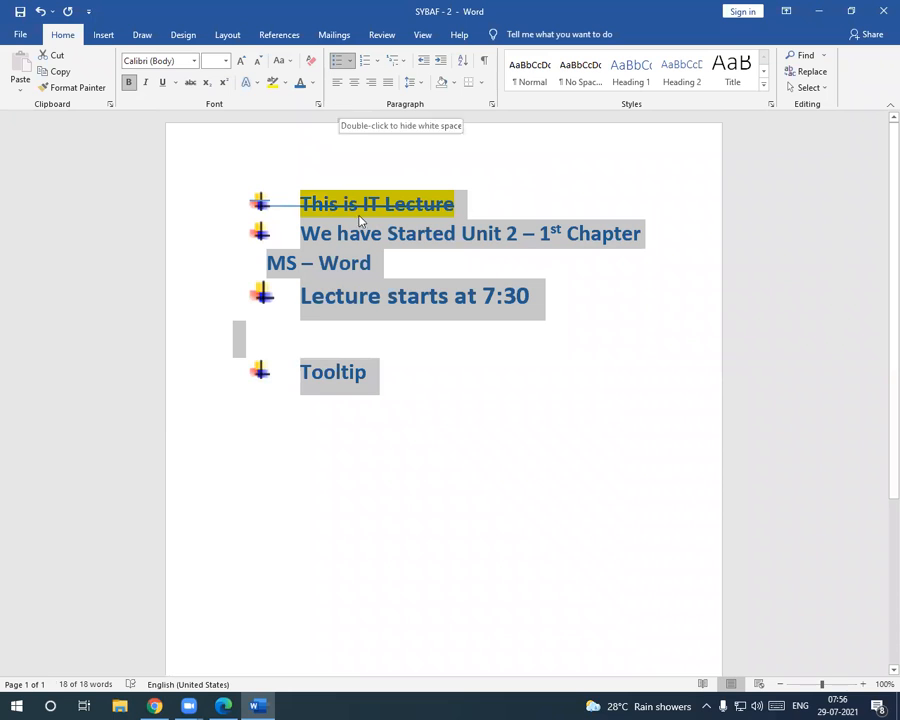
click(359, 300)
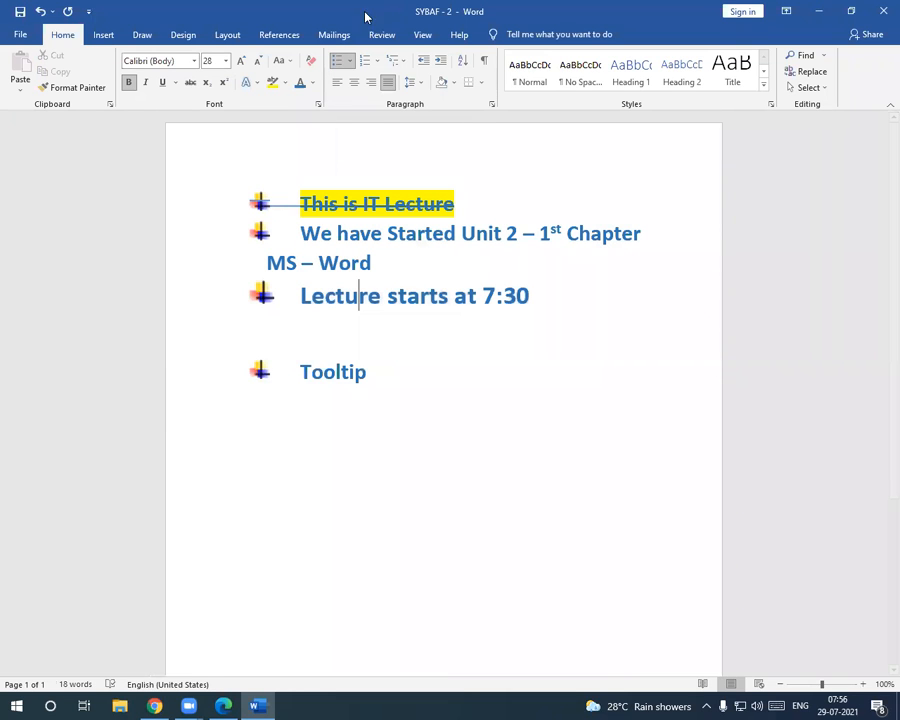
Step: Remove the strikethrough from "This is IT Lecture", reapply its yellow highlight, and place the cursor on the empty line below "Tooltip"
drag(297, 204, 466, 204)
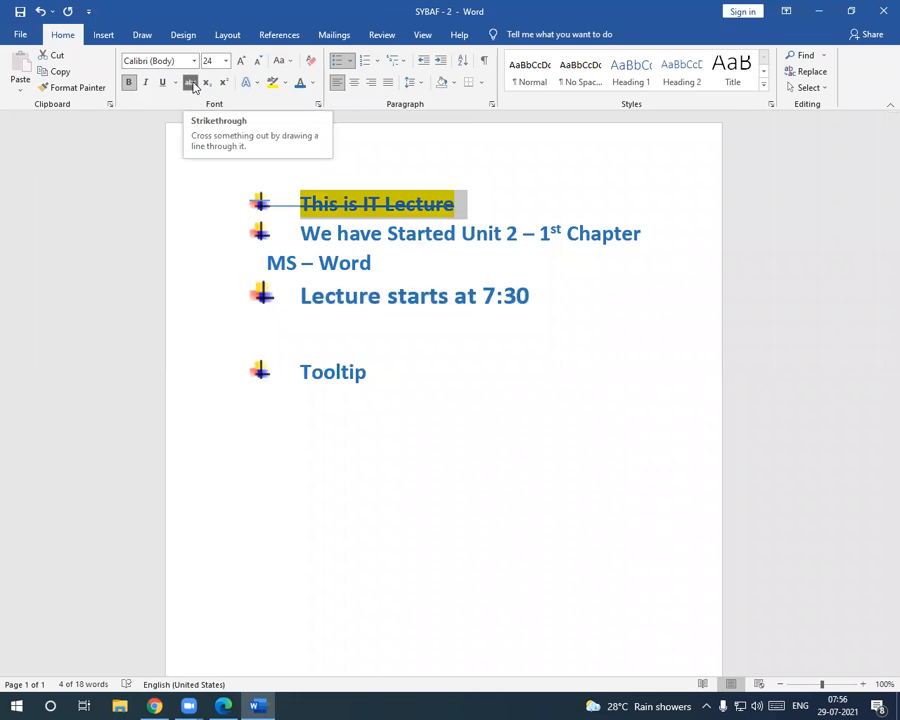
click(191, 84)
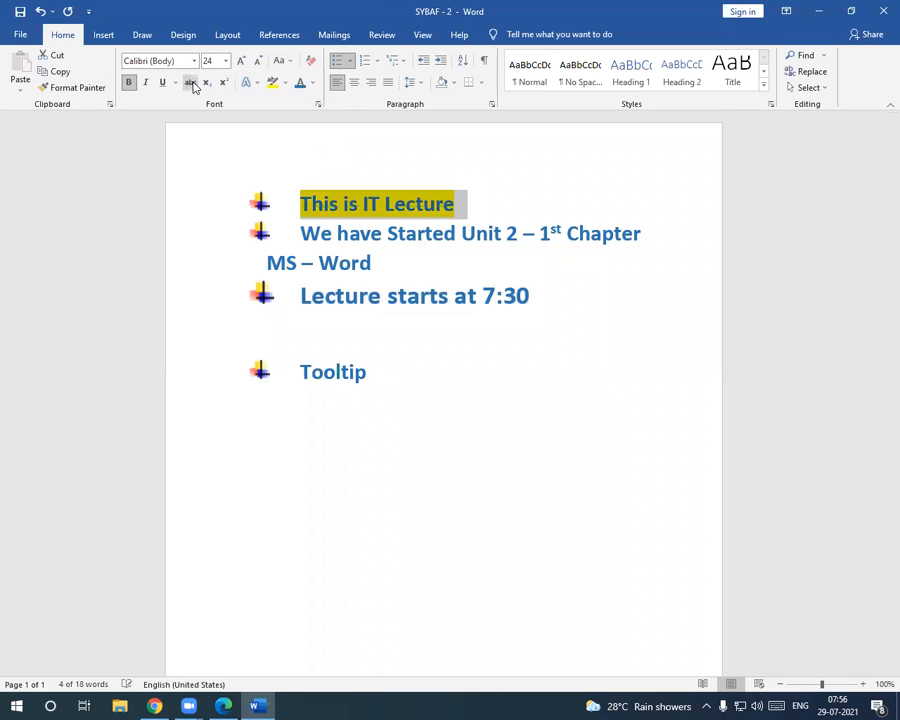
click(271, 84)
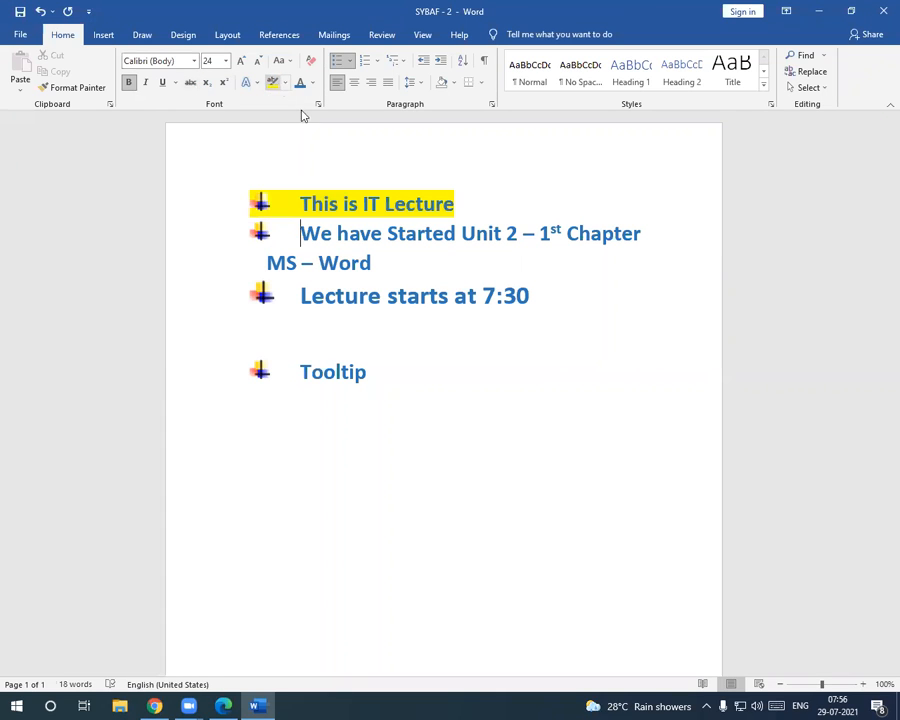
click(454, 402)
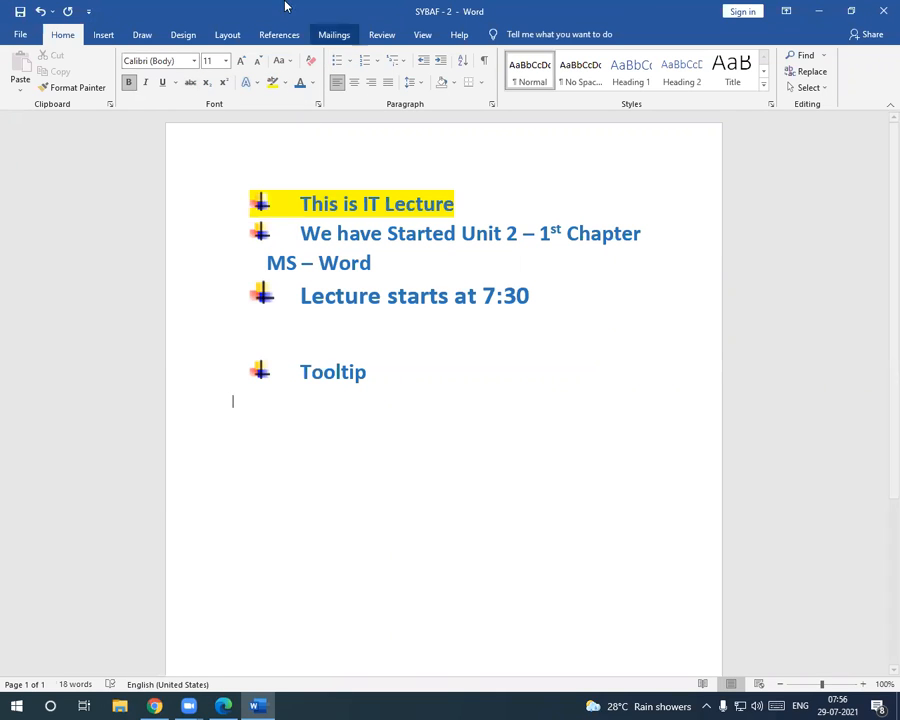
Step: Try to remove the yellow highlight from the line "This is IT Lecture" with the No Color option
click(284, 84)
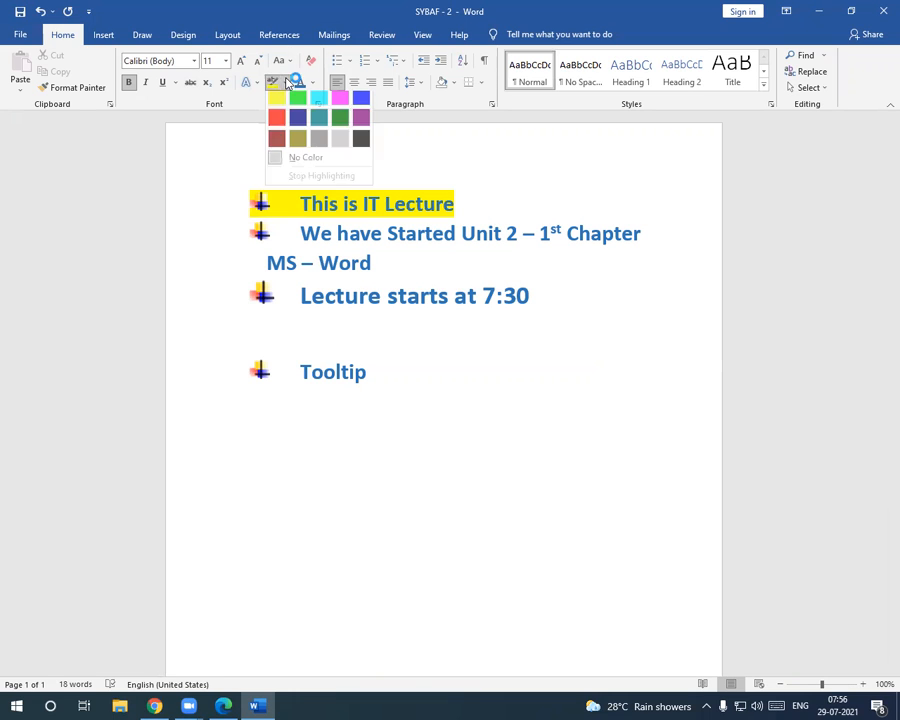
click(296, 163)
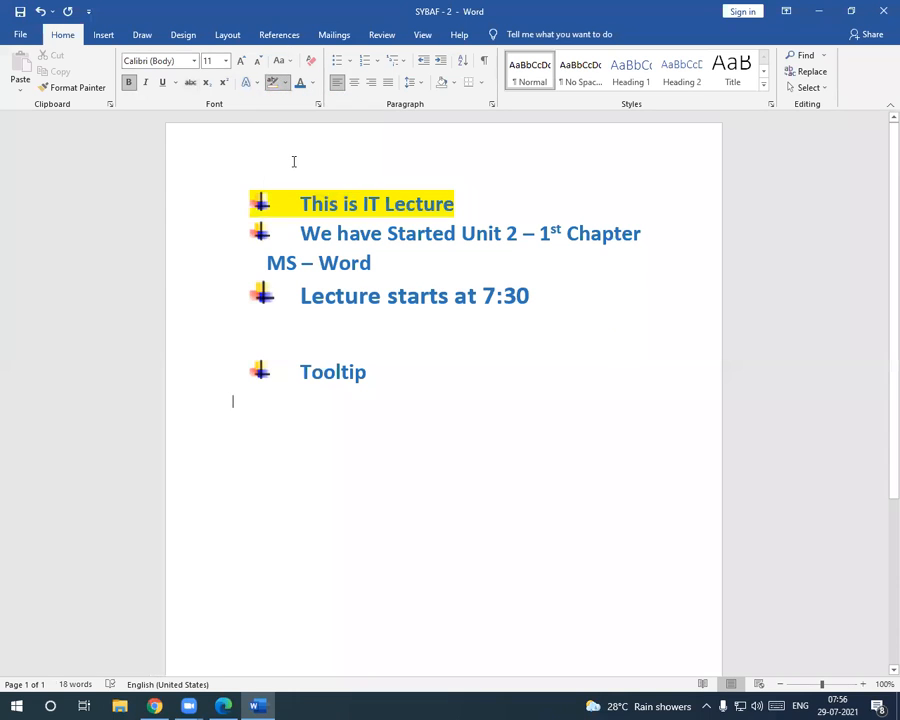
drag(466, 204, 300, 204)
click(283, 86)
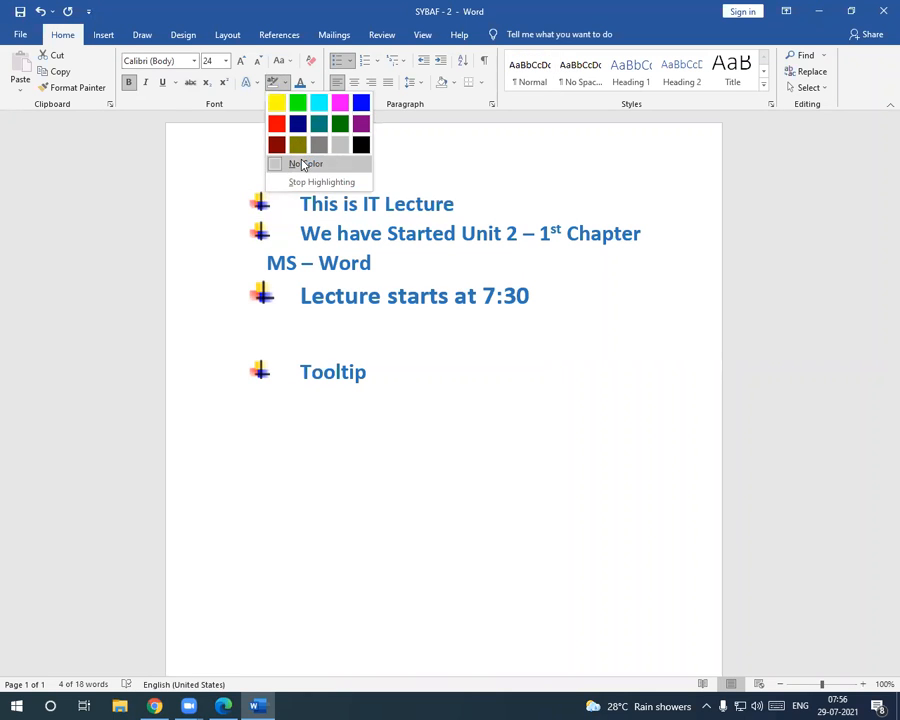
click(302, 165)
click(368, 240)
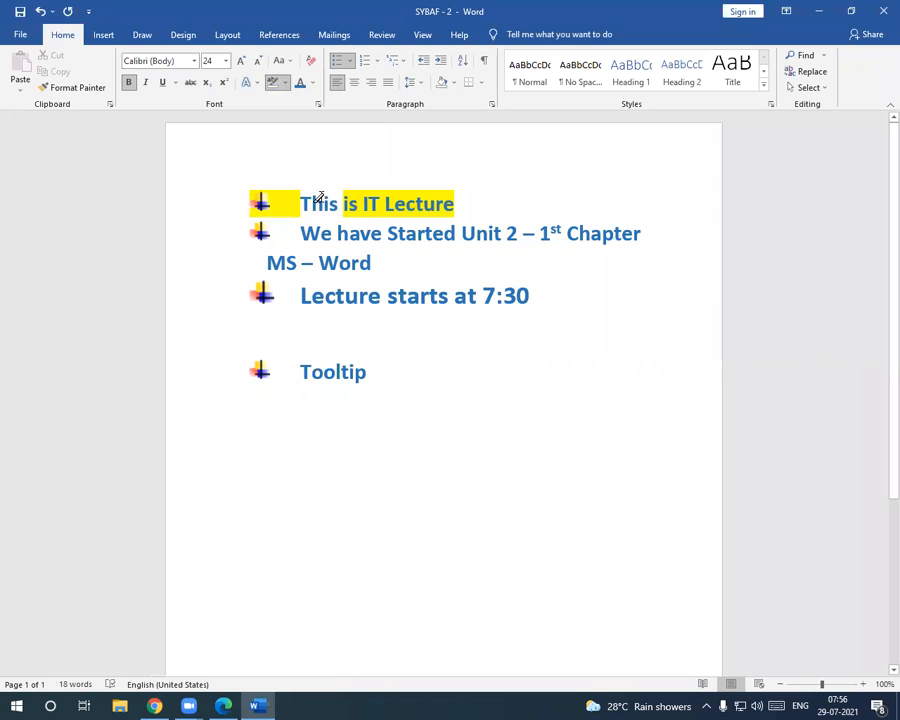
Step: Select the whole line "This is IT Lecture", try No Color highlighting again and stop the highlighter
double_click(285, 198)
triple_click(285, 198)
click(286, 82)
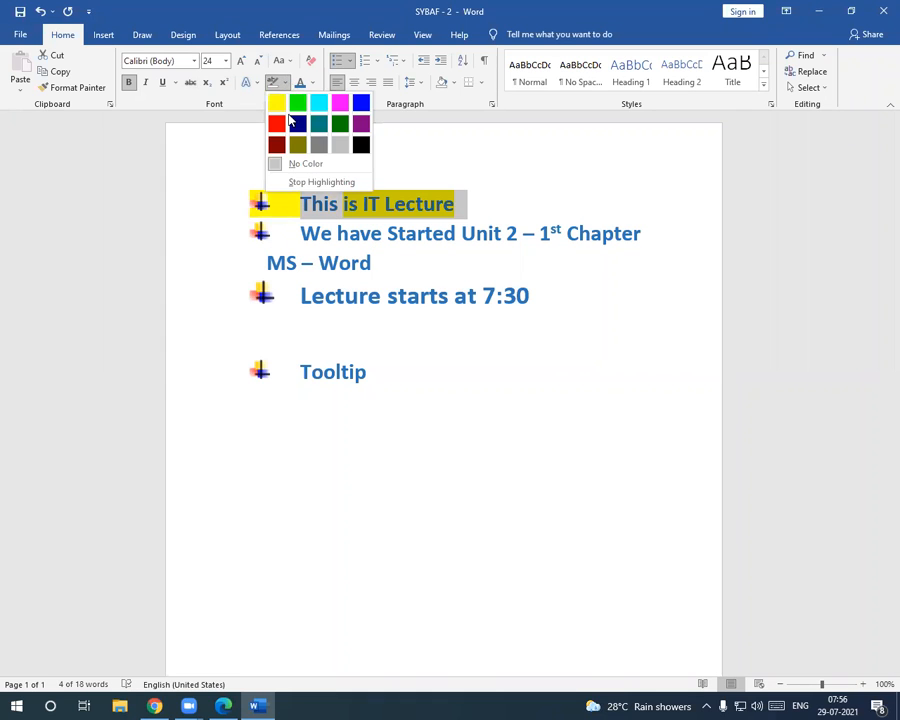
click(303, 164)
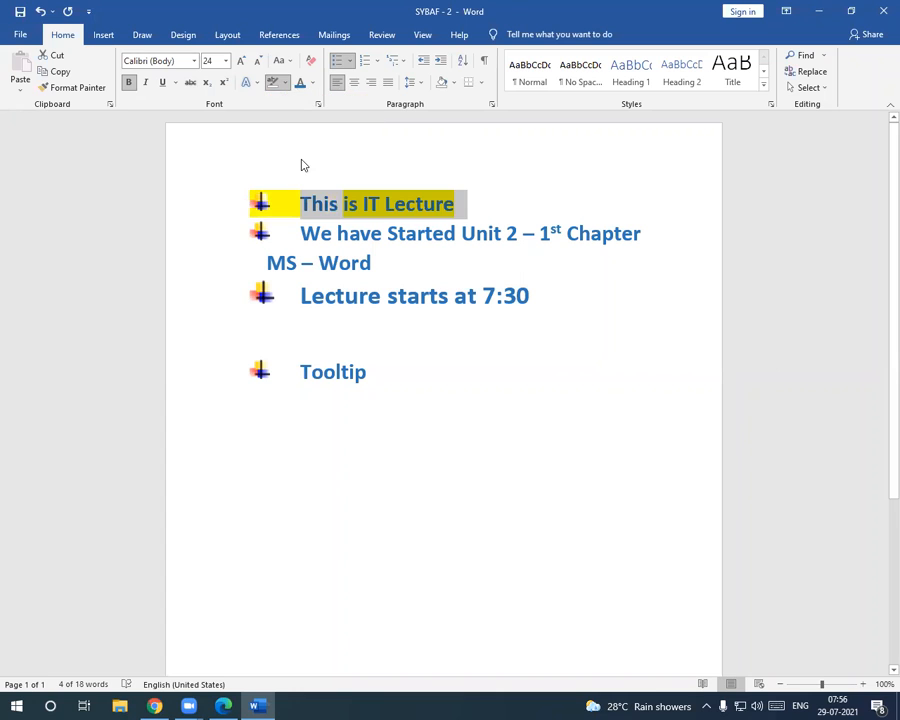
click(284, 85)
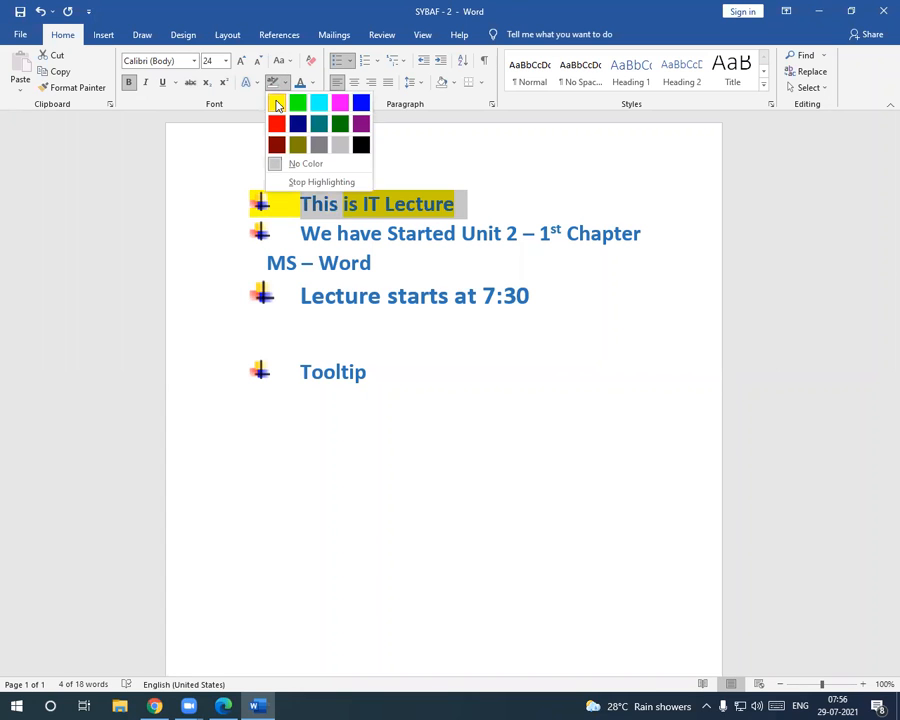
click(318, 181)
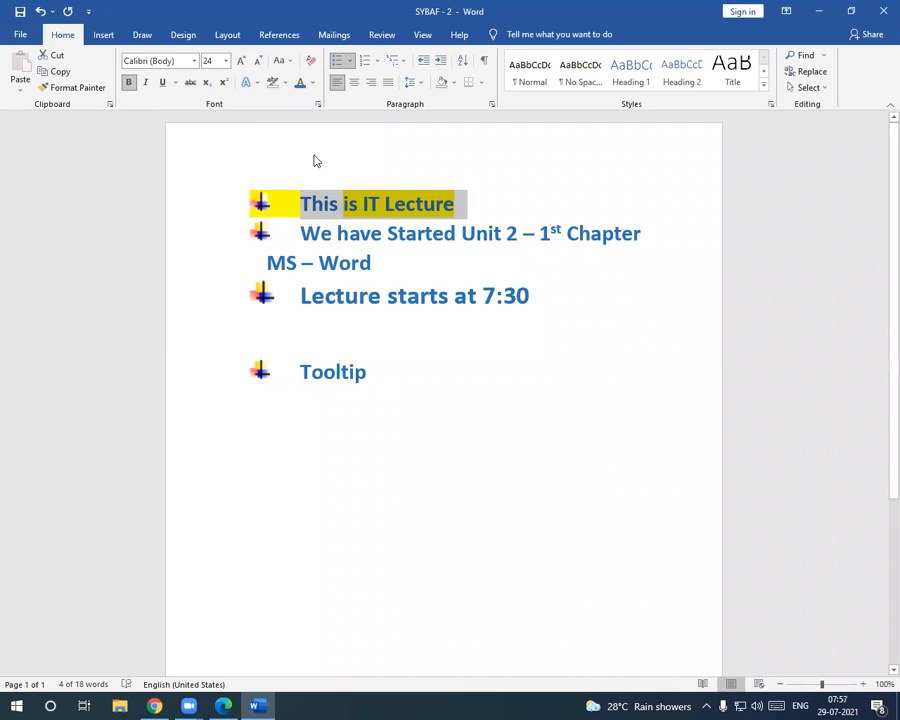
Step: Undo the last highlighting changes to "This is IT Lecture" and place the cursor after "Tooltip"
click(383, 292)
double_click(302, 205)
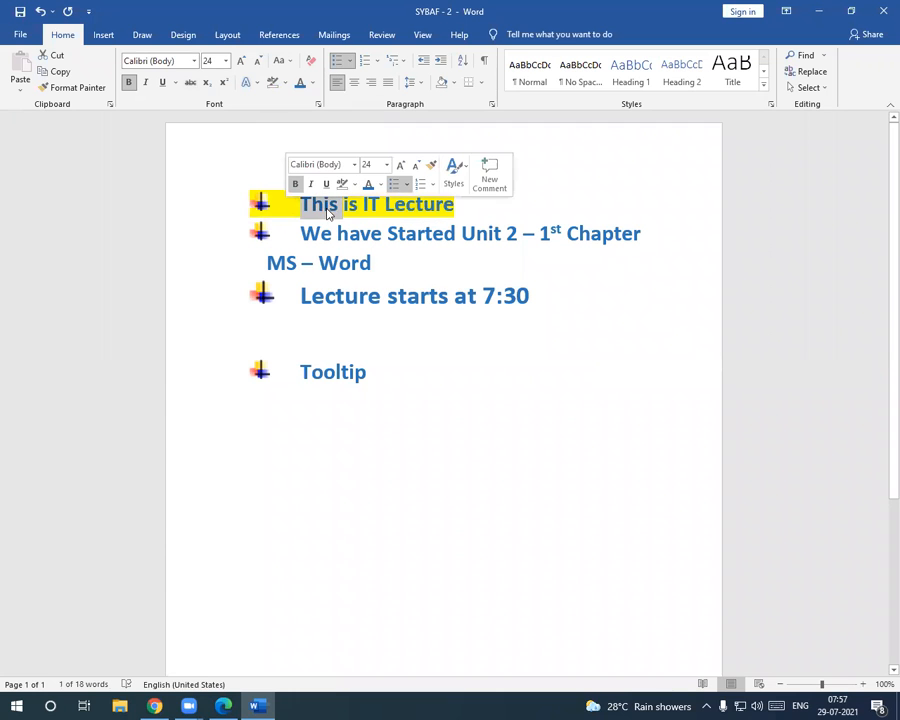
double_click(370, 205)
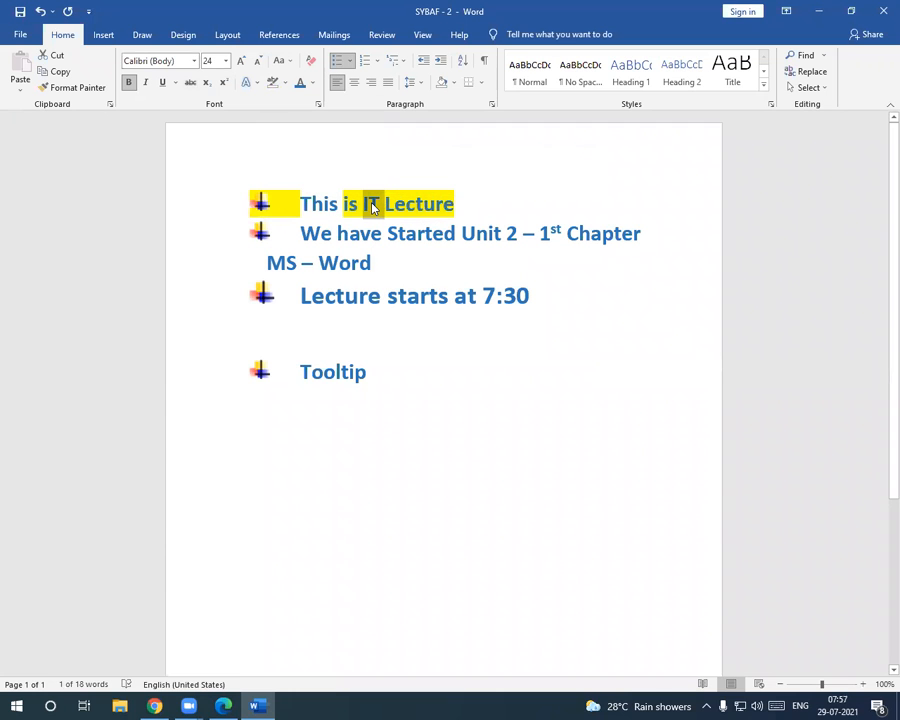
triple_click(372, 207)
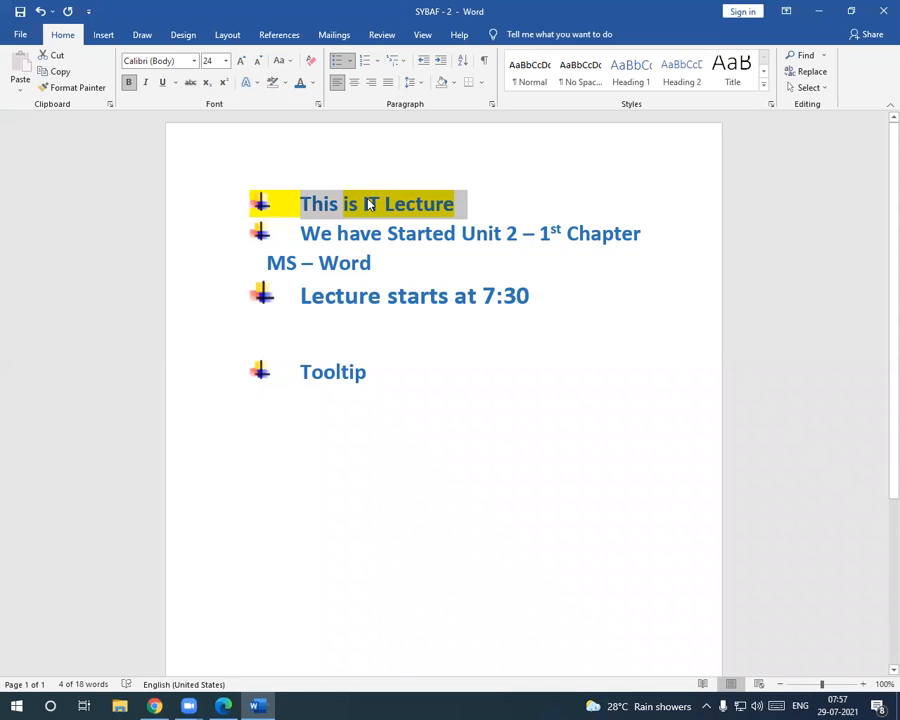
key(ctrl+z)
key(ctrl+z)
key(ctrl+z)
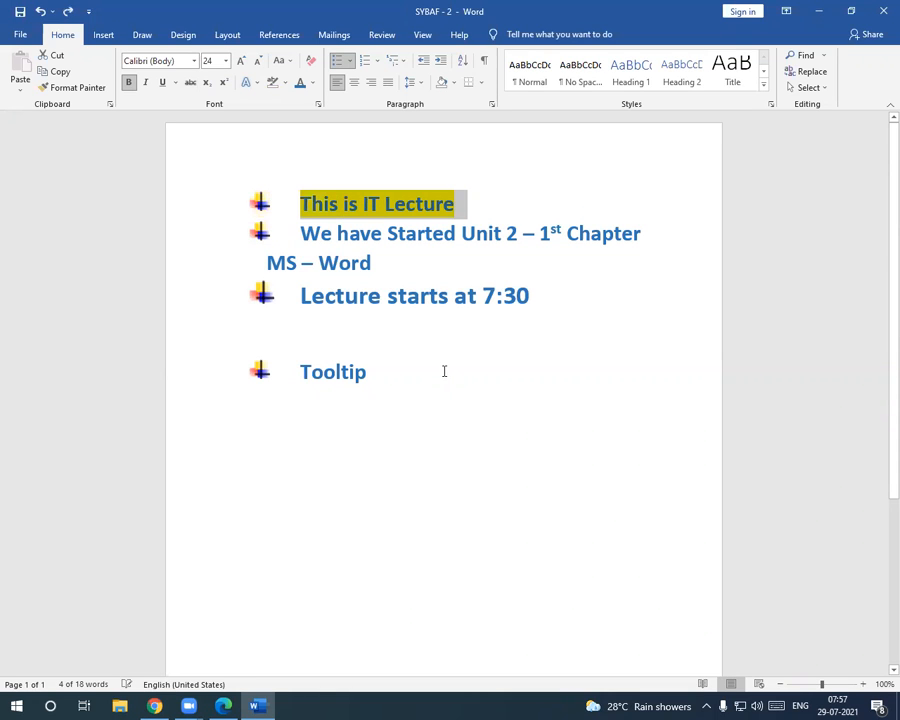
click(444, 369)
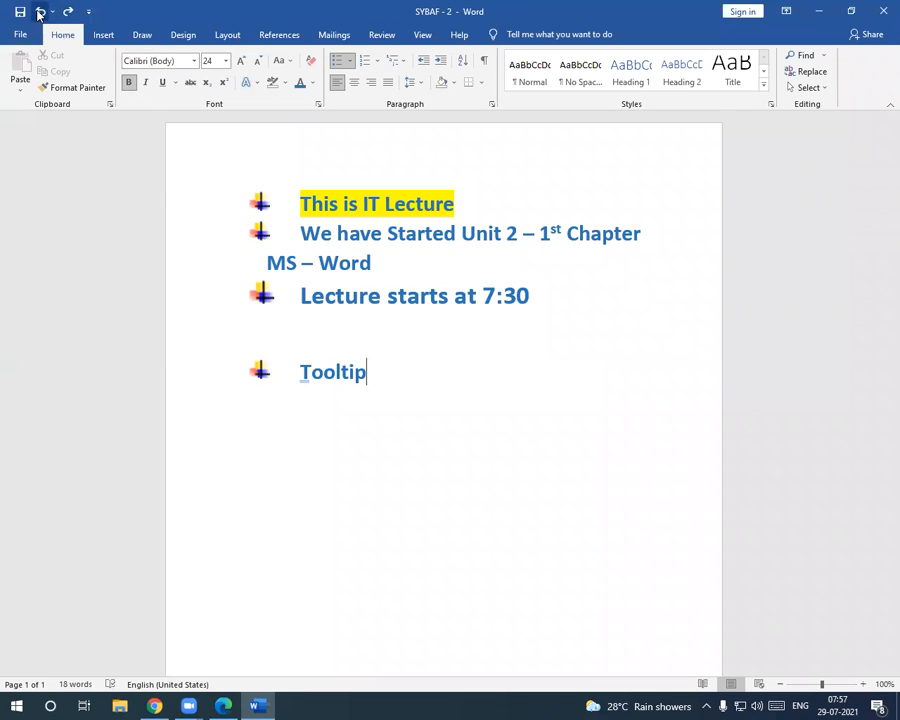
Step: Undo the bullet, alignment and font growth edits one by one until "Lecture starts at 7:30" is back at 11 pt
drag(303, 231, 394, 267)
click(394, 267)
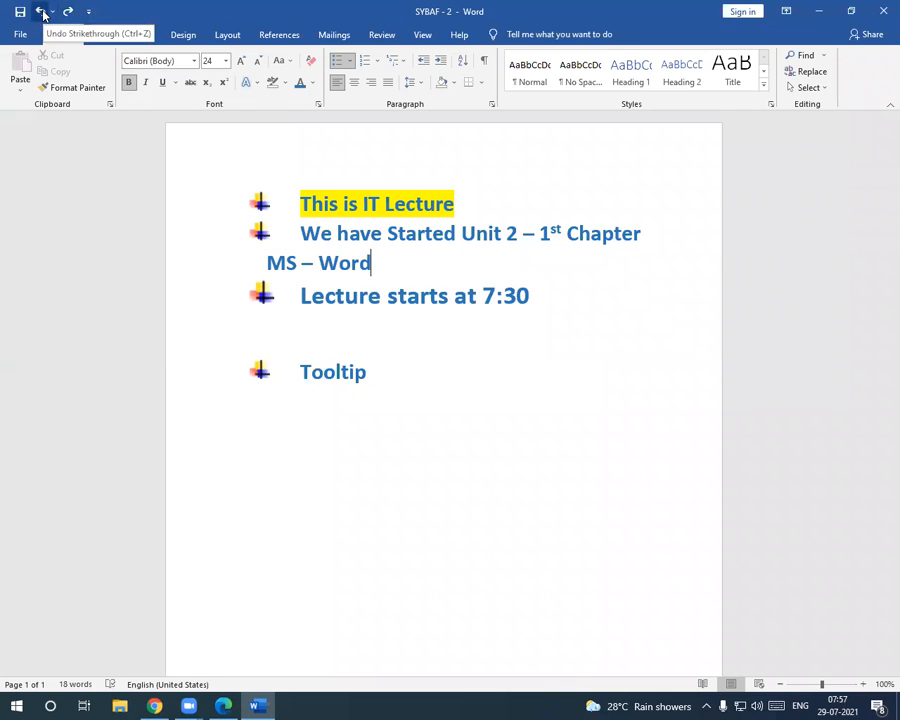
click(42, 13)
click(42, 13)
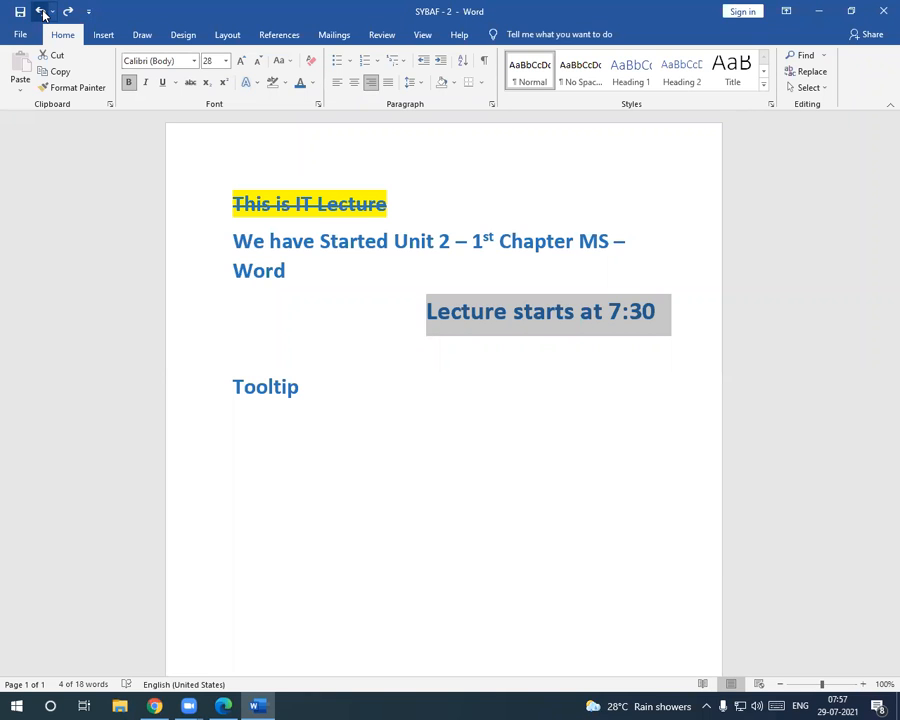
click(42, 13)
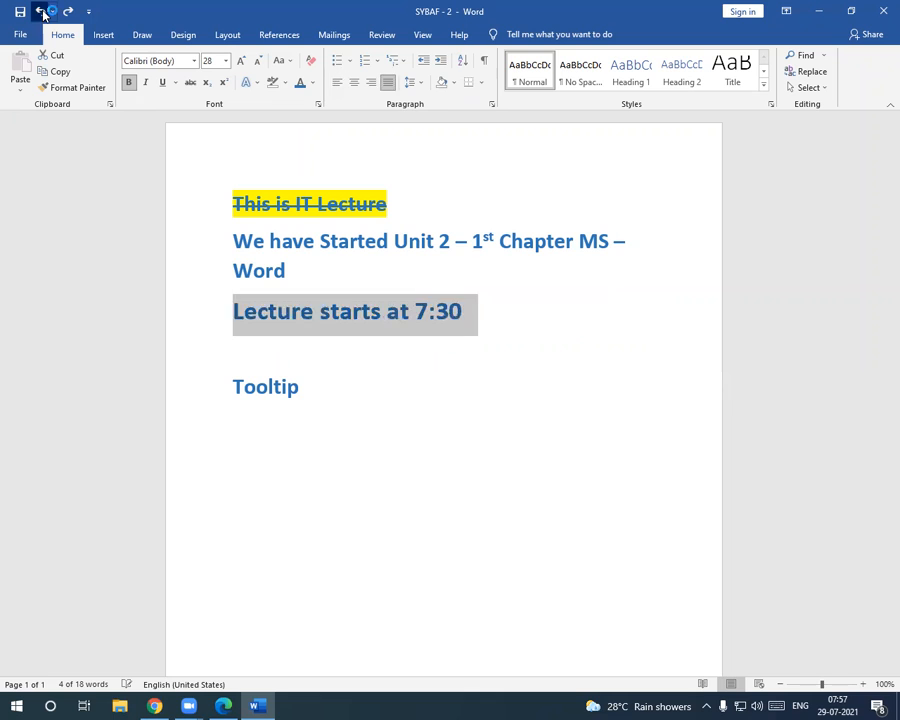
click(42, 13)
click(42, 13)
click(42, 13)
click(42, 13)
click(42, 13)
click(42, 13)
click(42, 13)
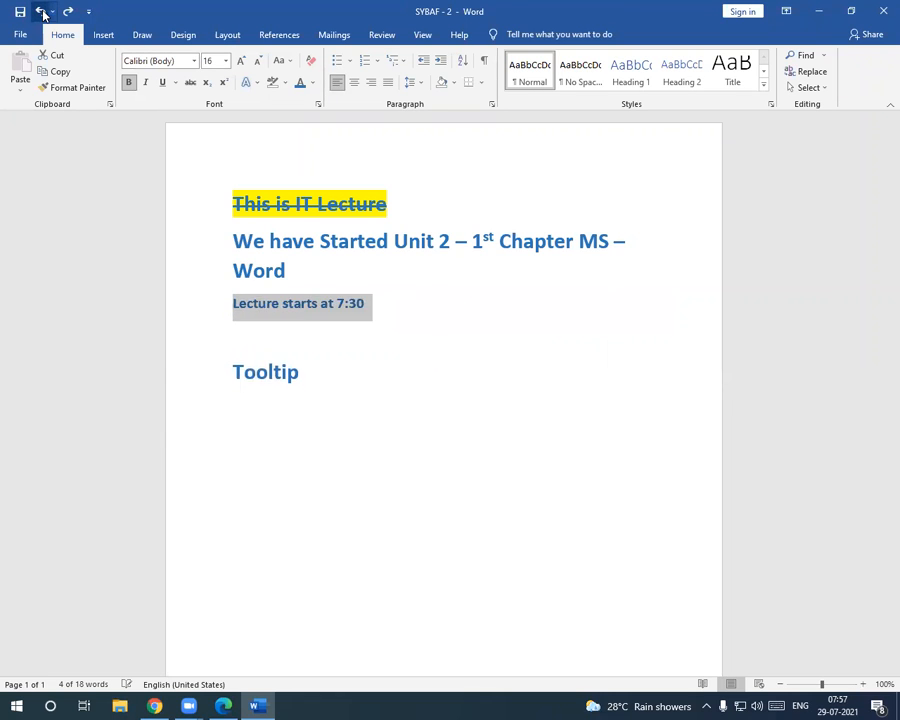
click(42, 13)
click(42, 13)
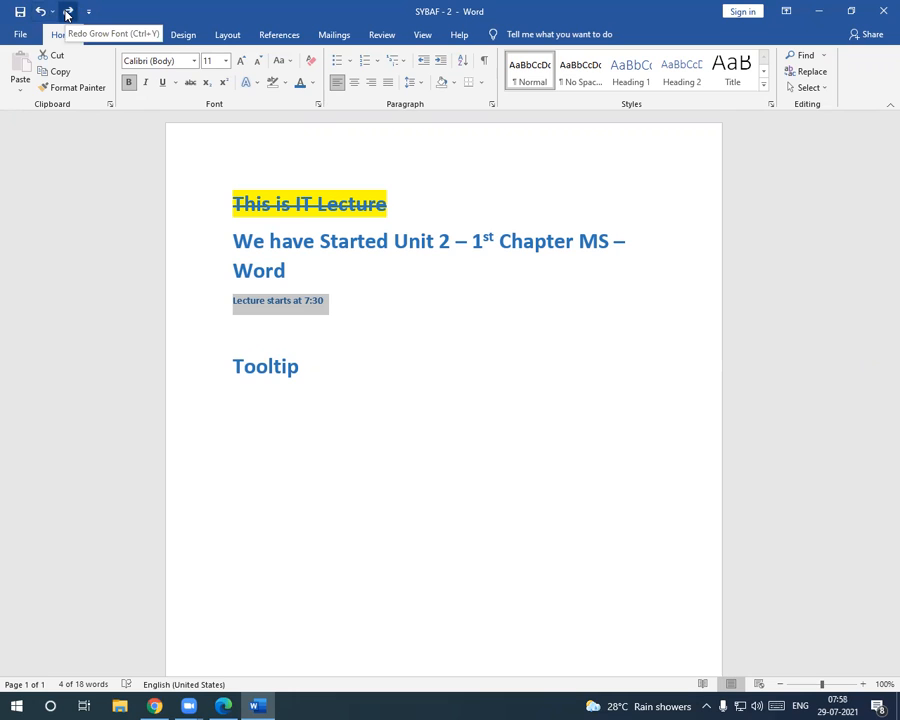
Step: Redo all the undone font growth, alignment, bullet and highlighting edits
click(66, 13)
click(66, 13)
click(66, 13)
click(66, 13)
click(66, 13)
click(66, 13)
click(66, 13)
click(66, 13)
click(66, 13)
click(66, 13)
click(66, 13)
click(66, 13)
click(66, 13)
click(66, 13)
click(66, 13)
click(66, 13)
click(66, 13)
click(66, 13)
click(66, 13)
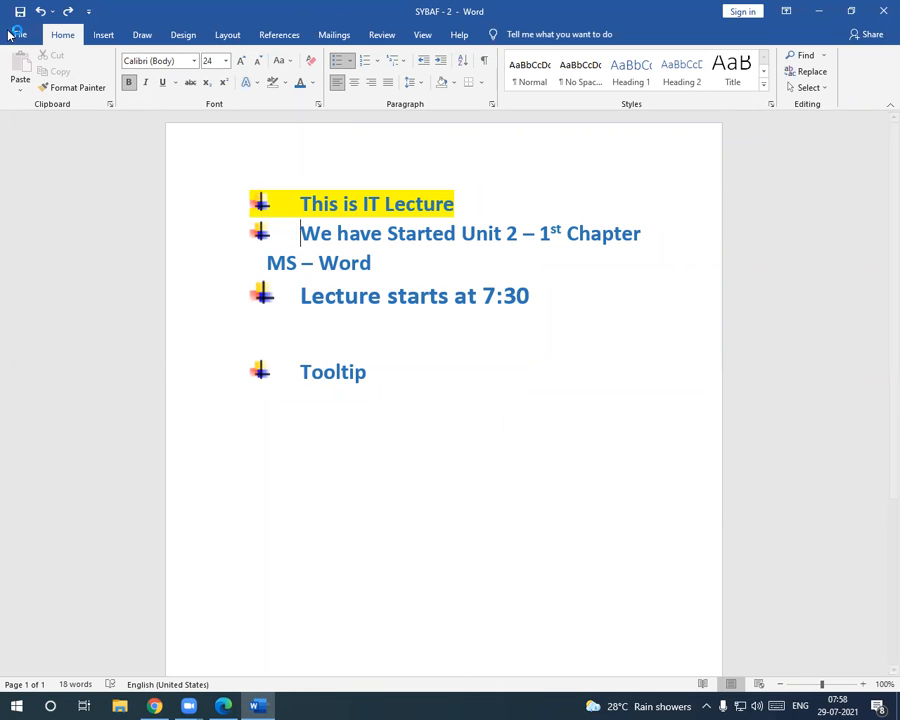
Step: Look through the Change Case options without applying any of them
click(510, 334)
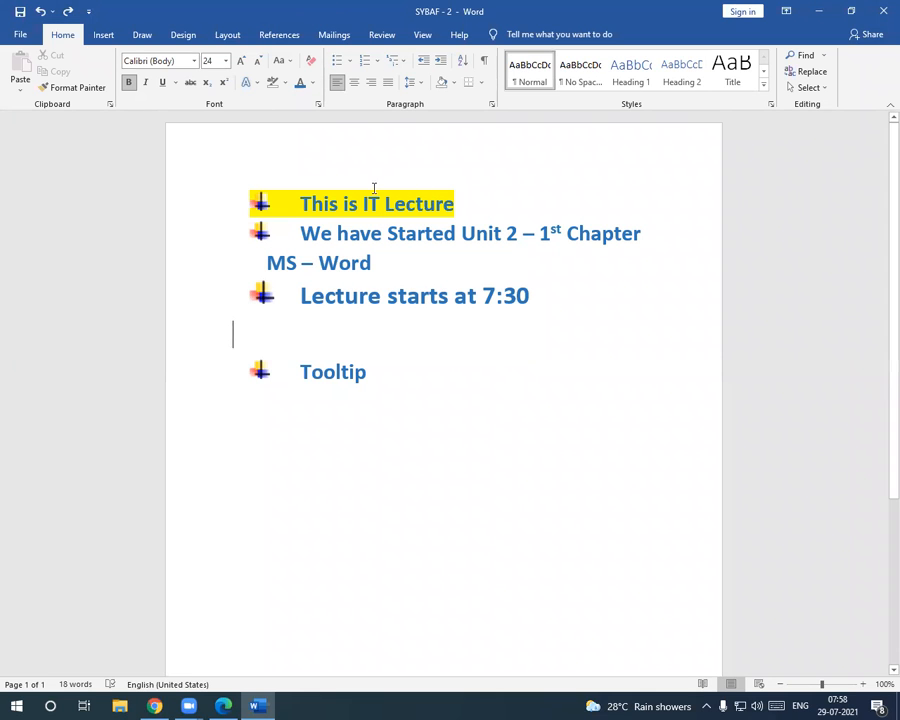
click(288, 64)
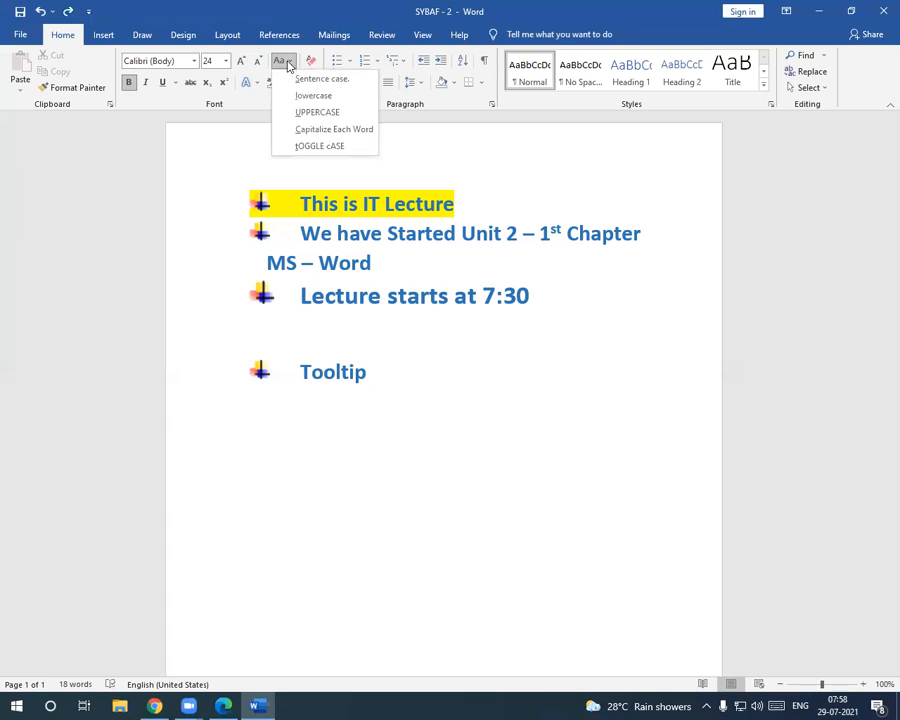
click(303, 203)
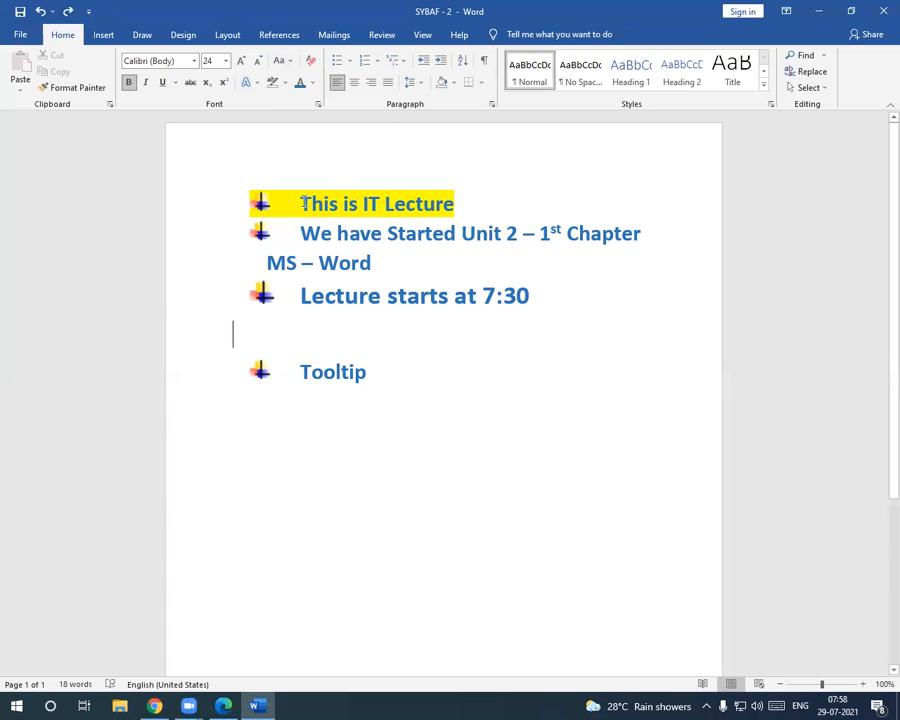
click(288, 64)
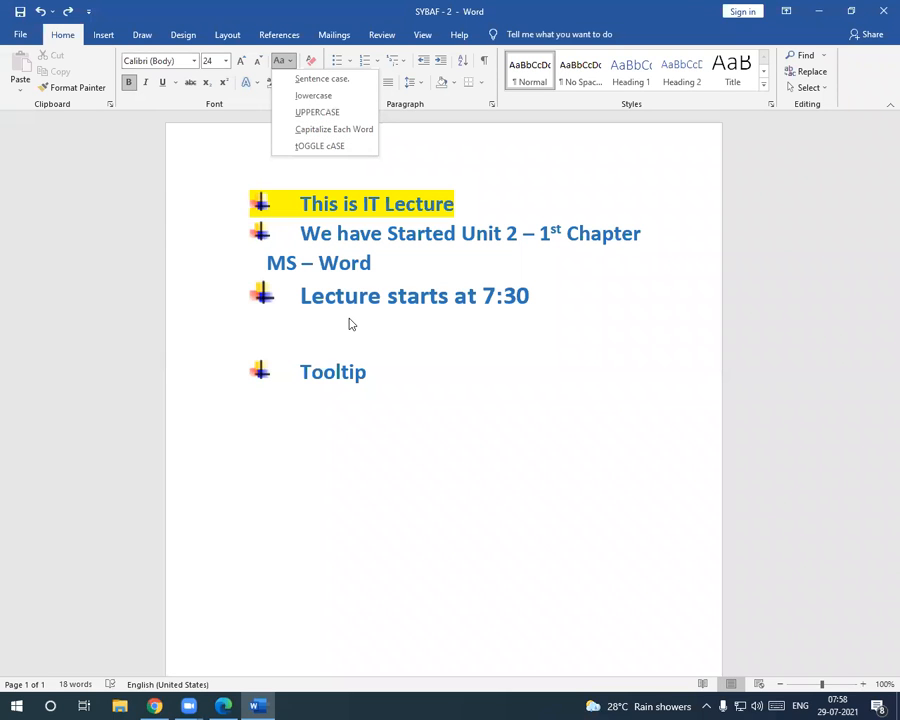
click(311, 293)
Step: Select the line "Lecture starts at 7:30" and apply sentence case, followed by lowercase
drag(299, 294, 526, 290)
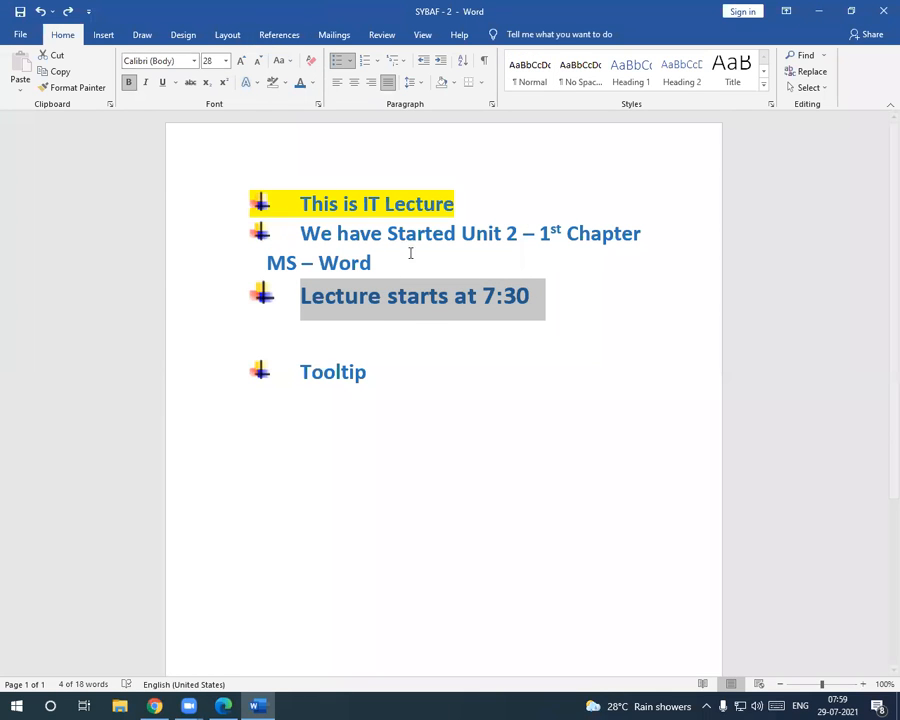
click(289, 64)
click(298, 80)
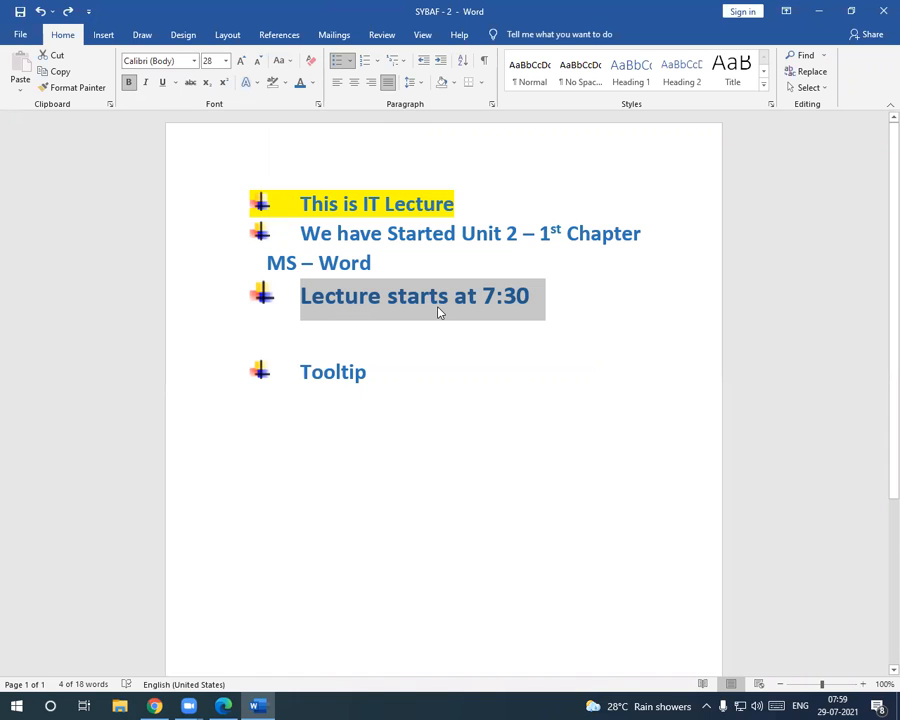
click(288, 63)
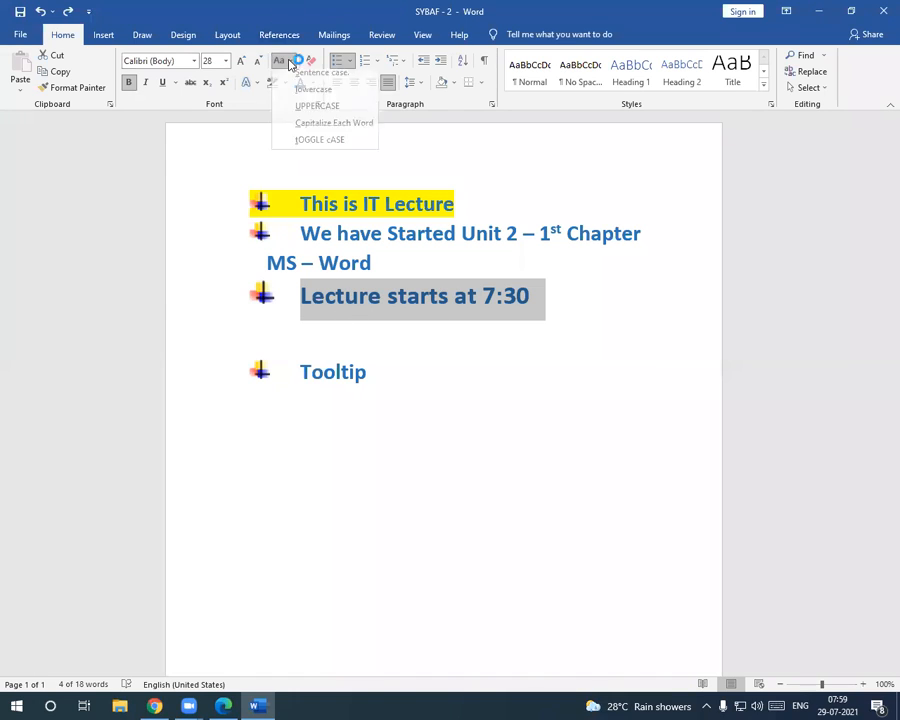
click(302, 90)
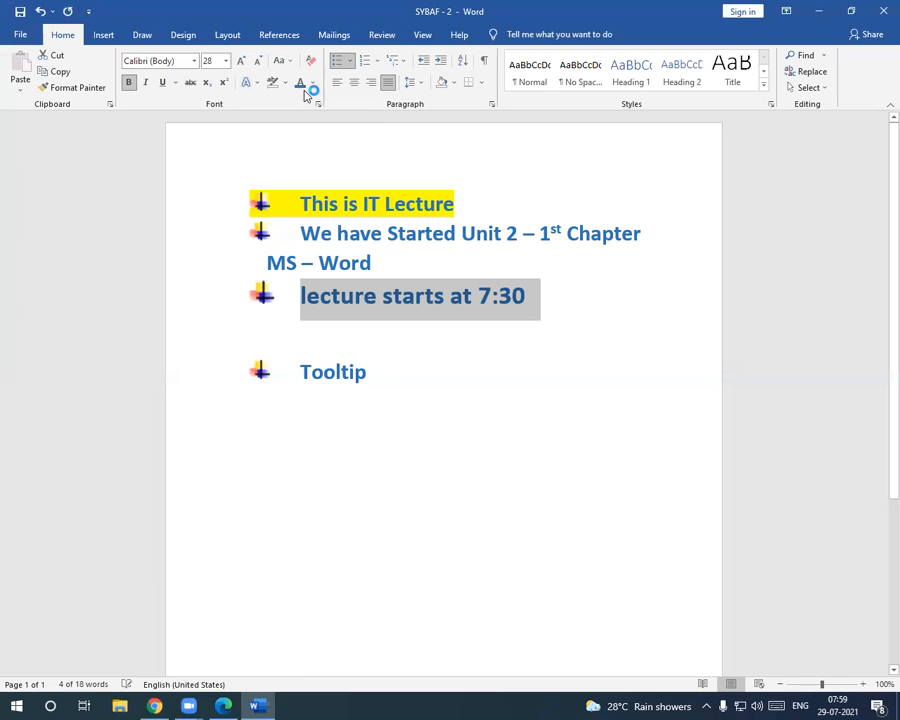
Step: Change the selected lecture time line to UPPERCASE, followed by Capitalize Each Word
click(285, 62)
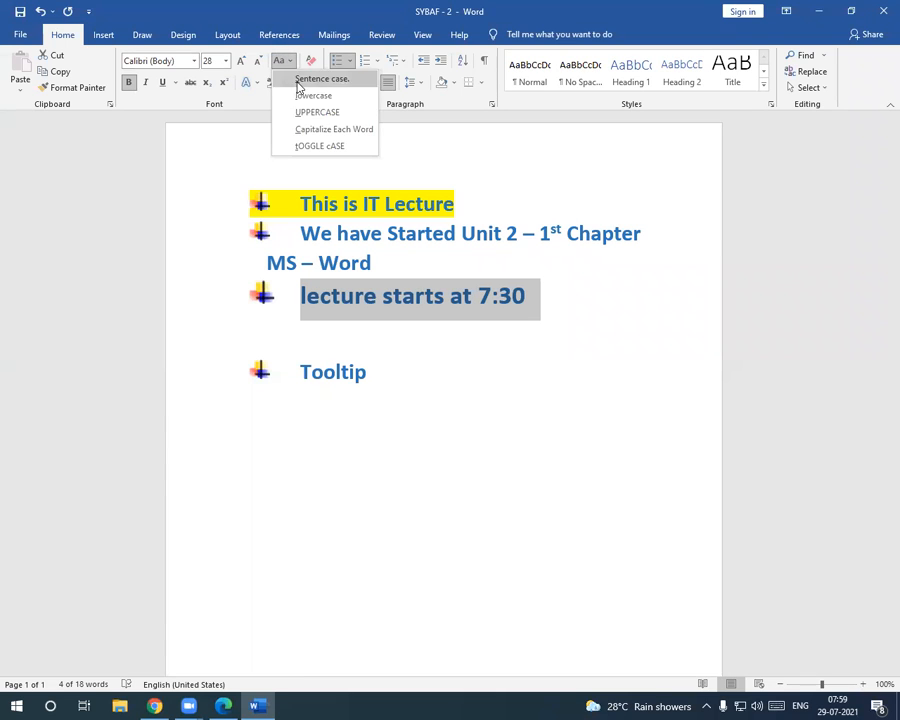
click(310, 111)
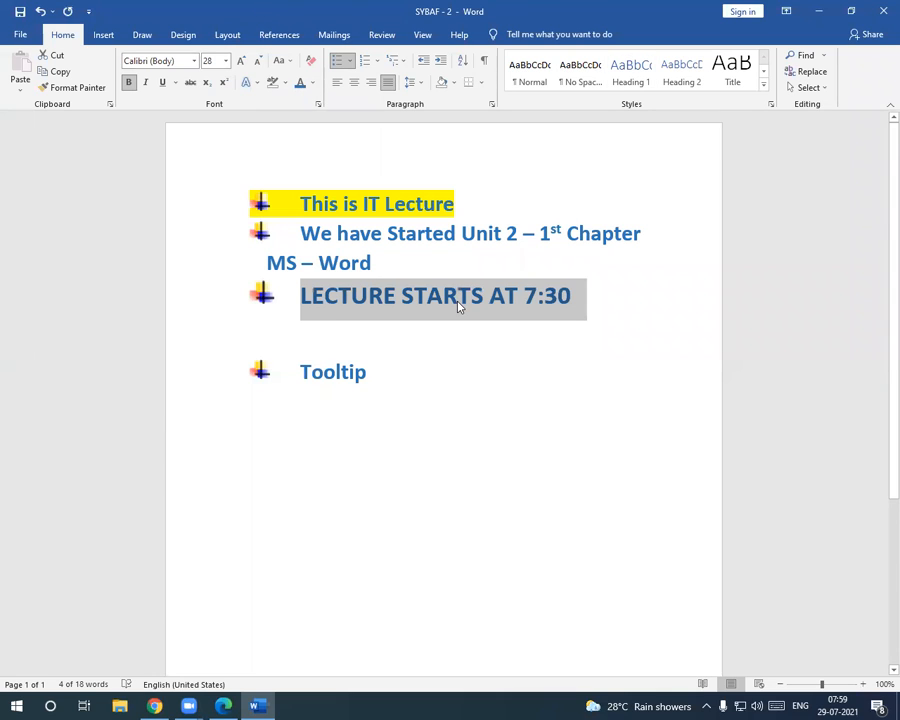
click(284, 61)
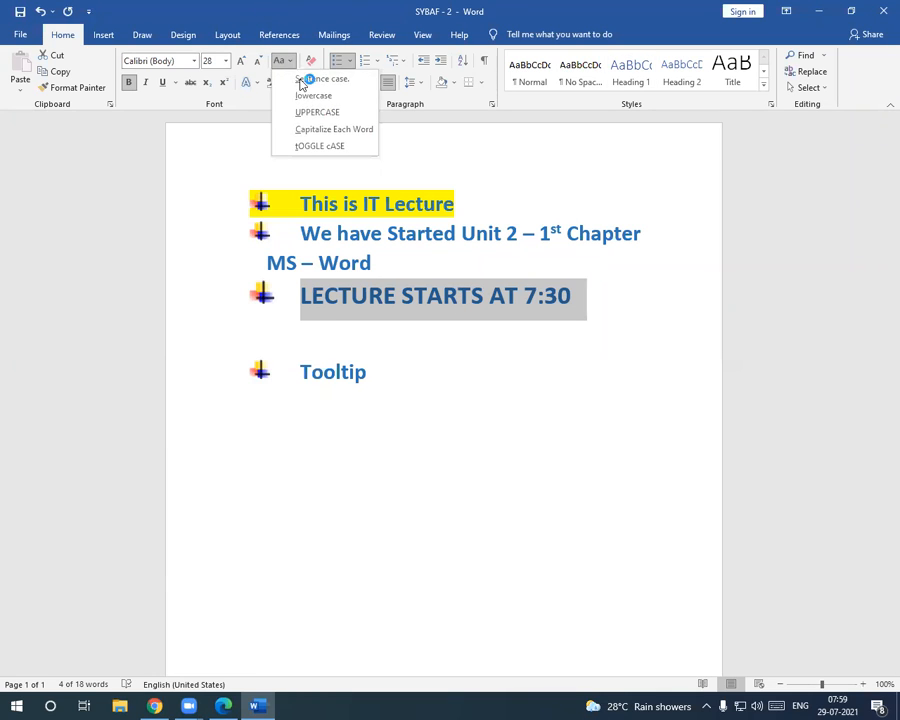
click(329, 131)
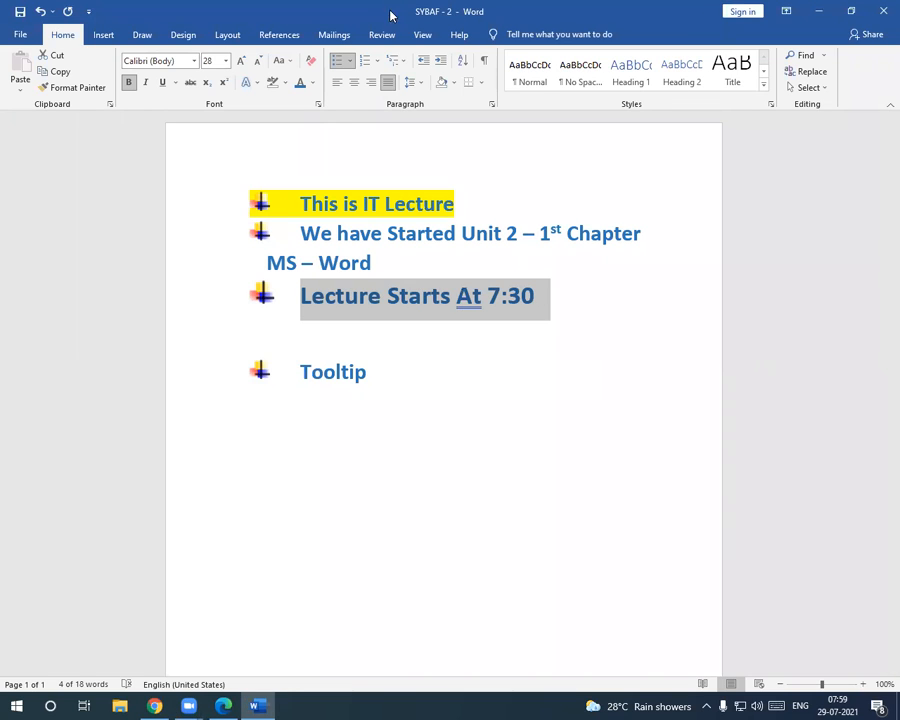
Step: Apply tOGGLE cASE to the selected lecture time line and return it to Capitalize Each Word
click(283, 61)
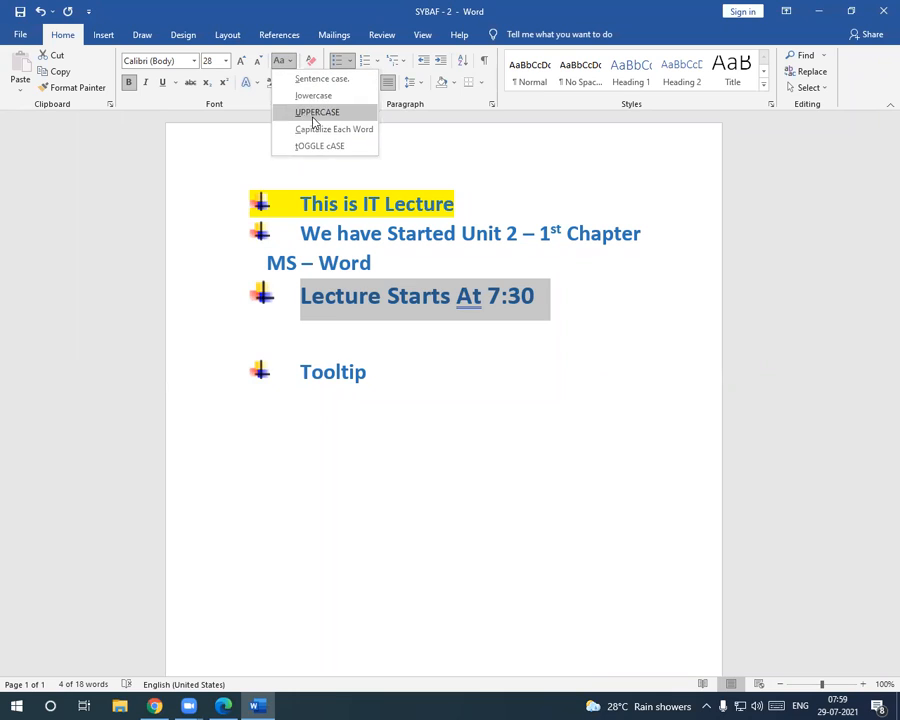
click(317, 145)
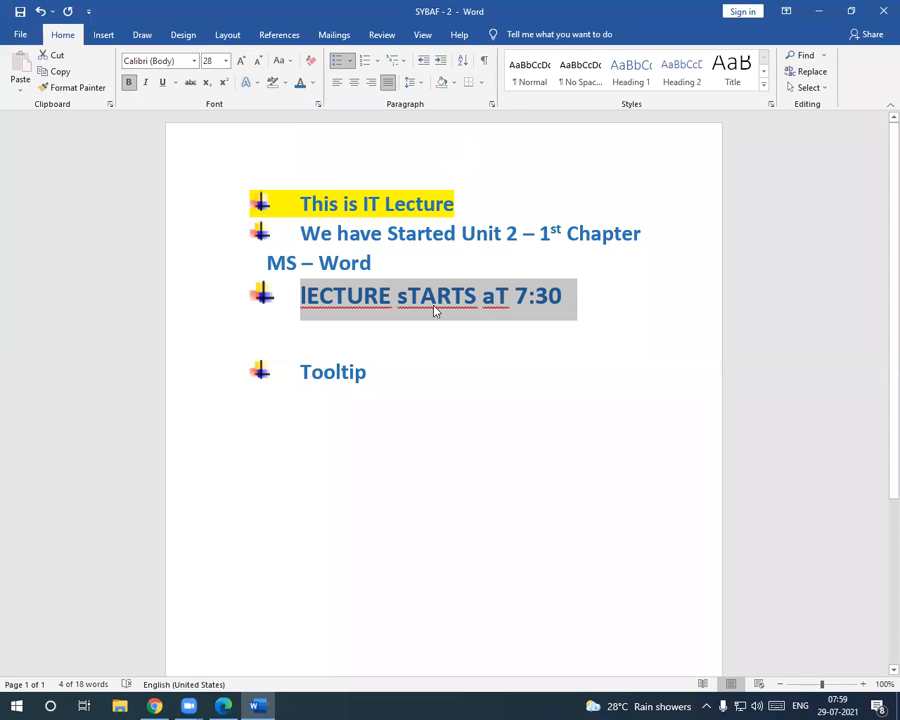
click(288, 63)
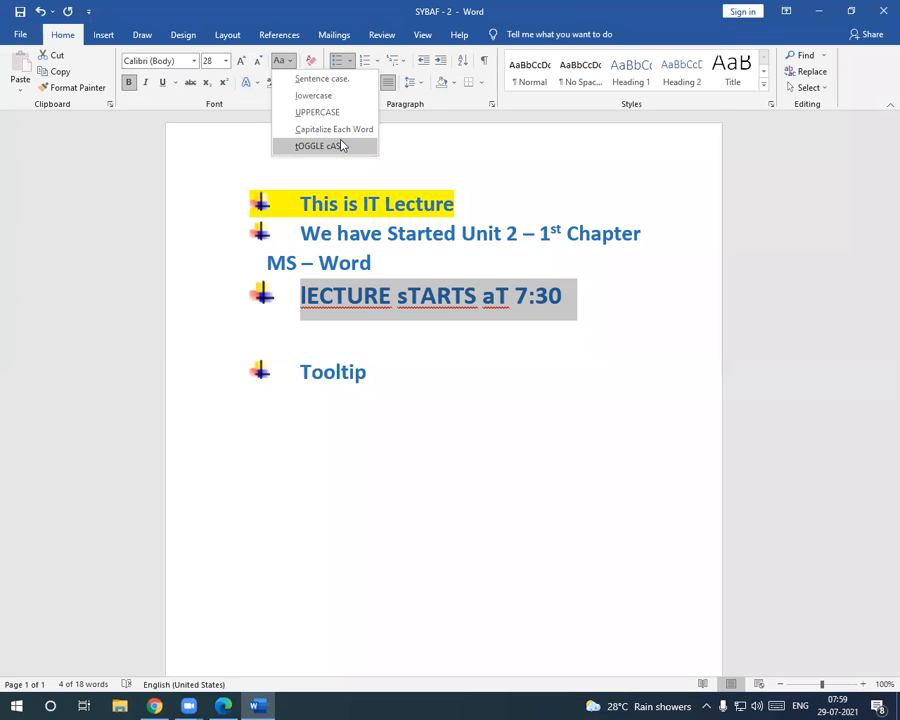
click(323, 133)
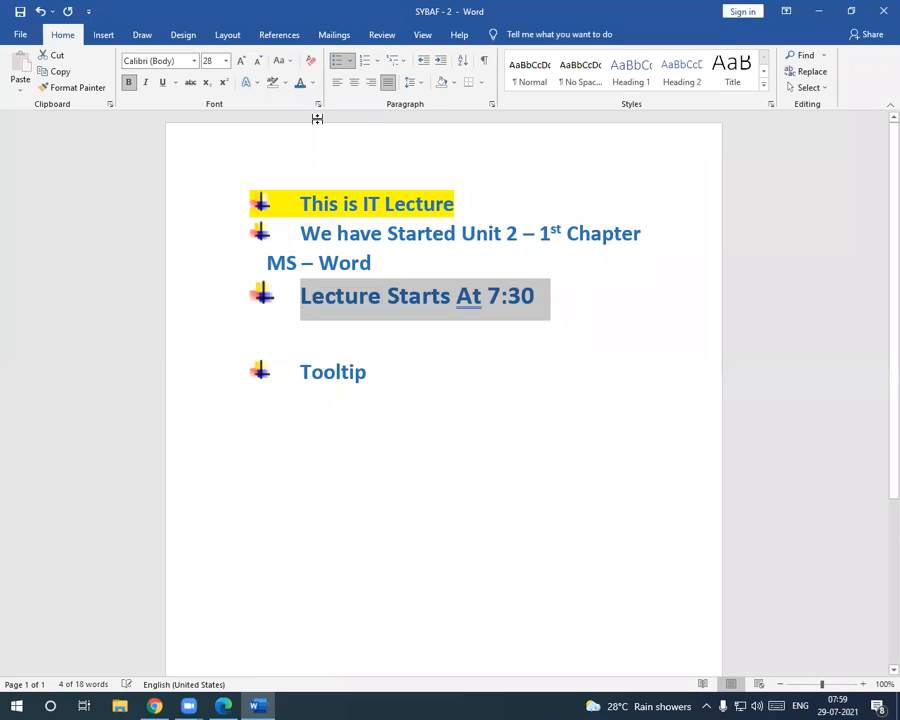
Step: Reapply Capitalize Each Word to the selected lecture time line and place the cursor after "Tooltip"
click(290, 64)
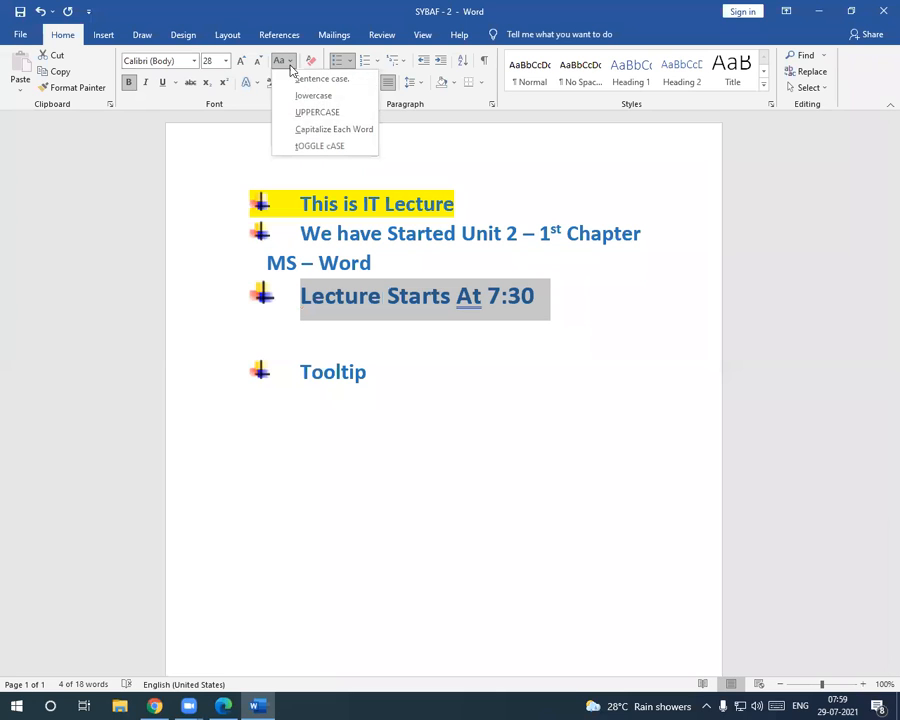
click(318, 128)
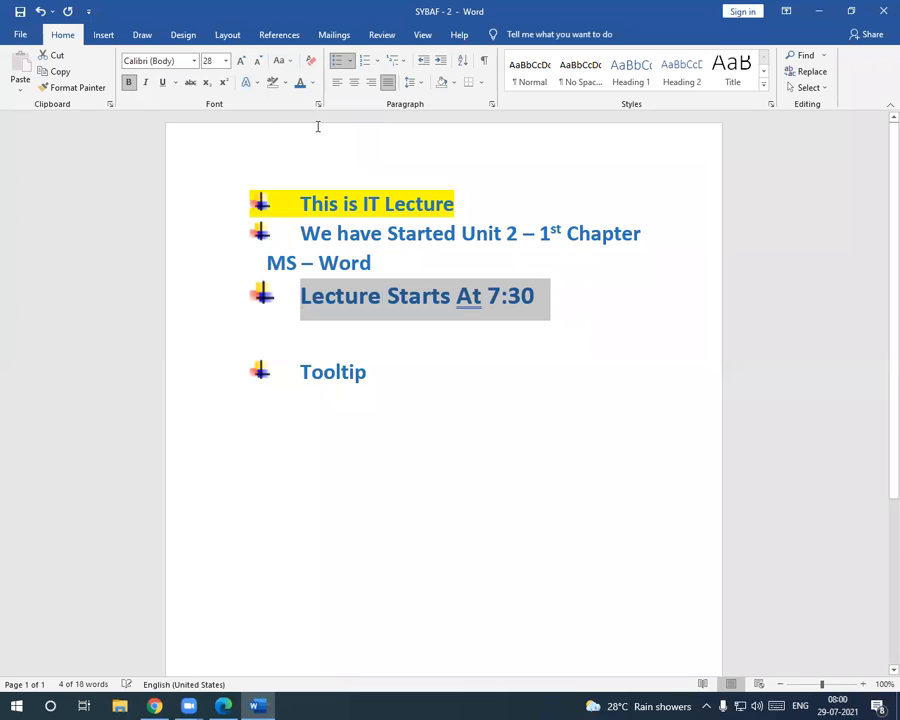
click(418, 379)
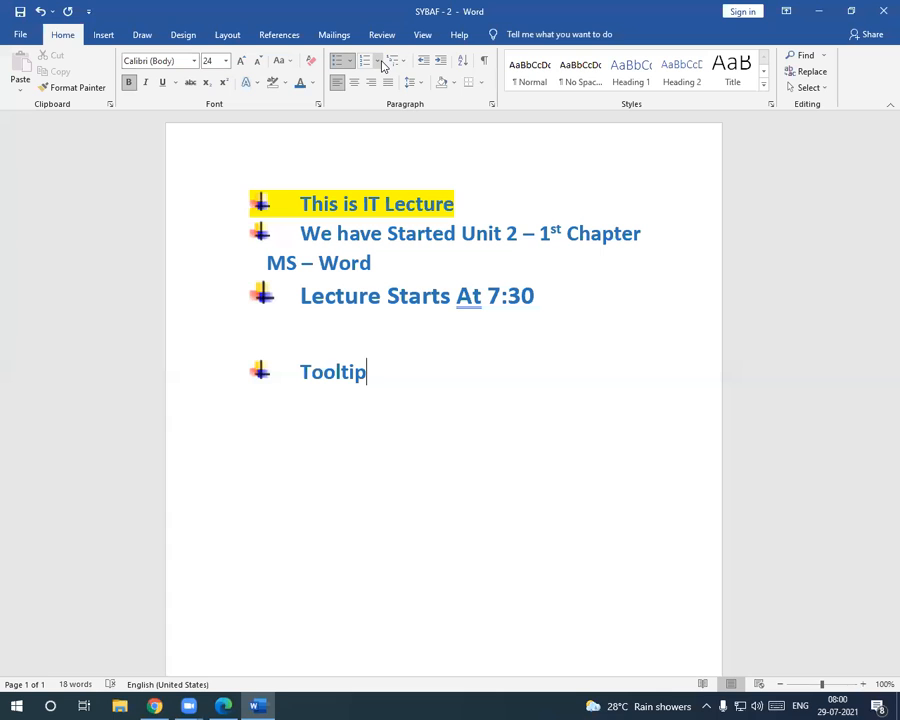
Step: Replace the picture bullets on all lines from "This is IT Lecture" to "Tooltip" with 1., 2., 3. numbering
click(370, 60)
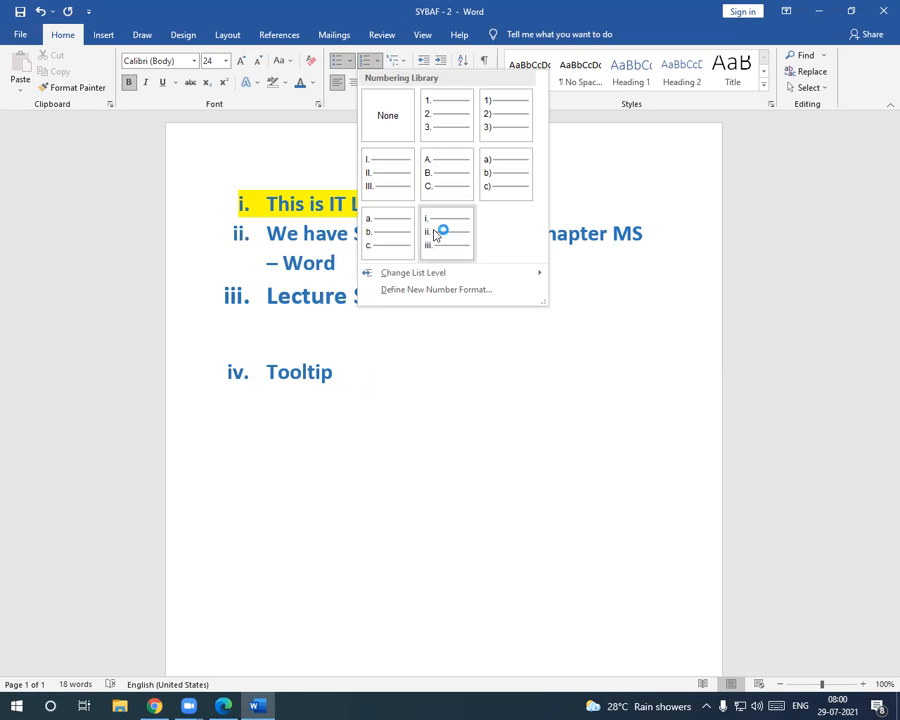
key(Escape)
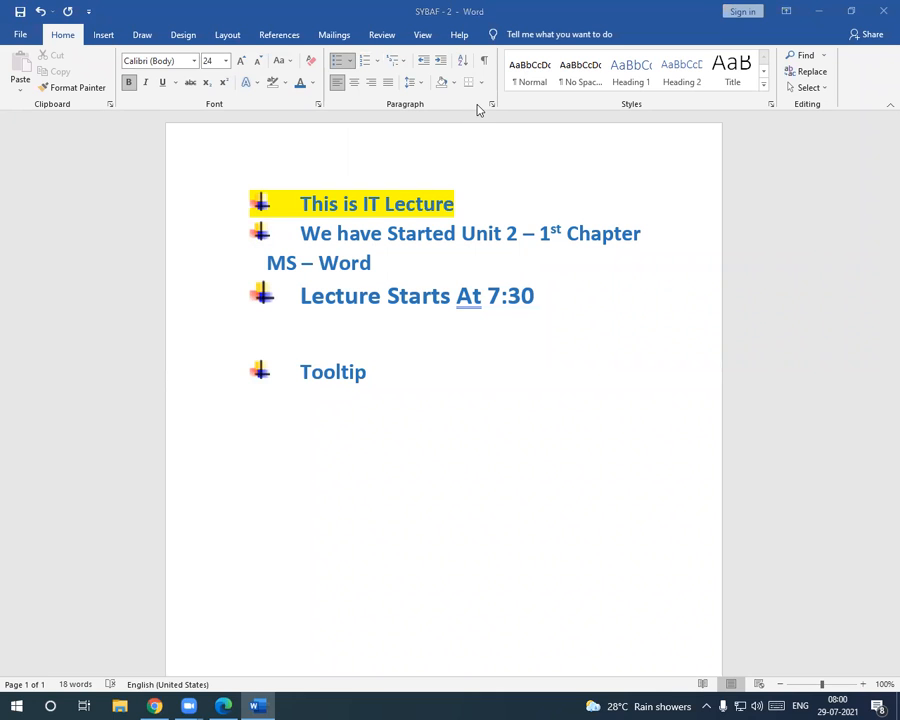
drag(298, 203, 399, 380)
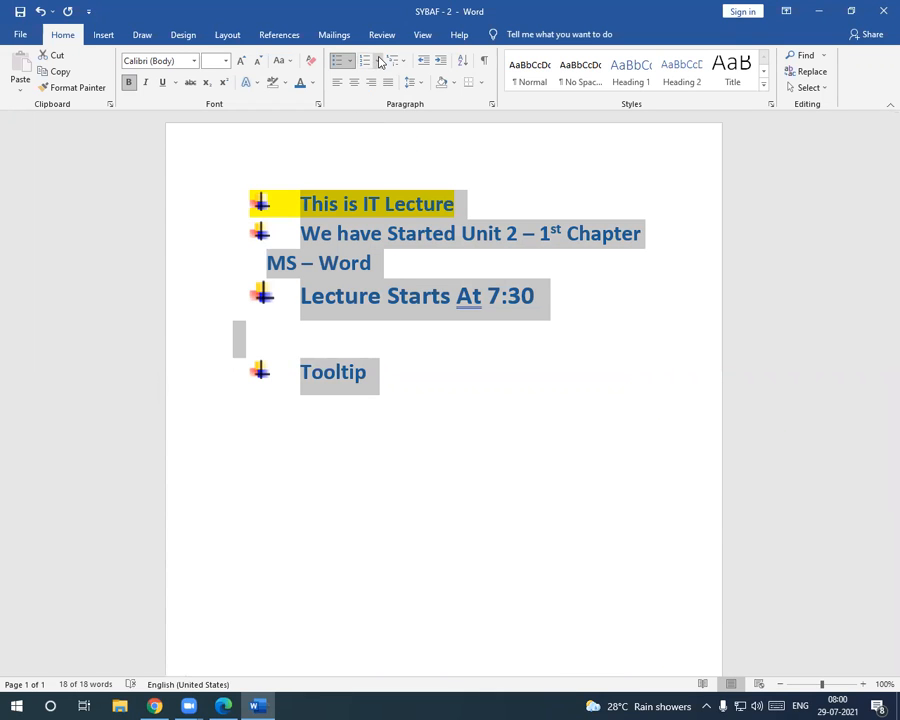
click(377, 60)
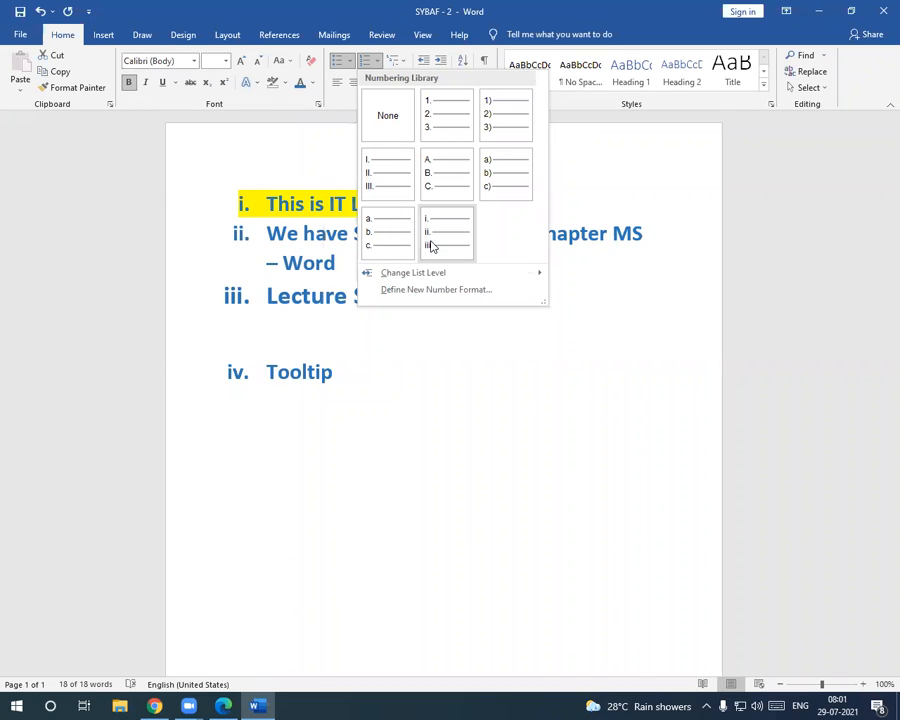
click(446, 129)
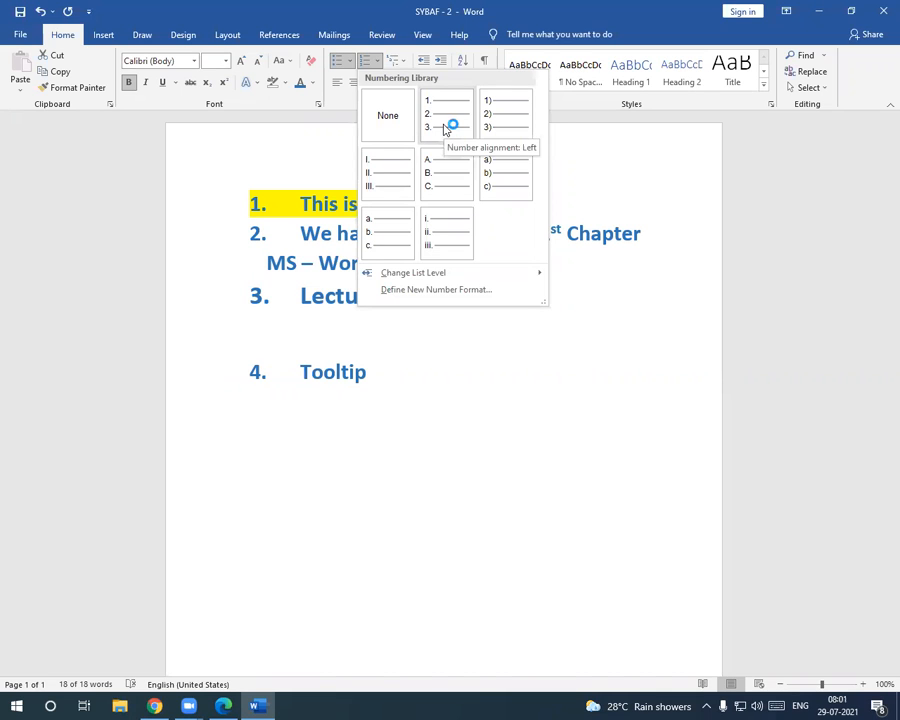
click(446, 129)
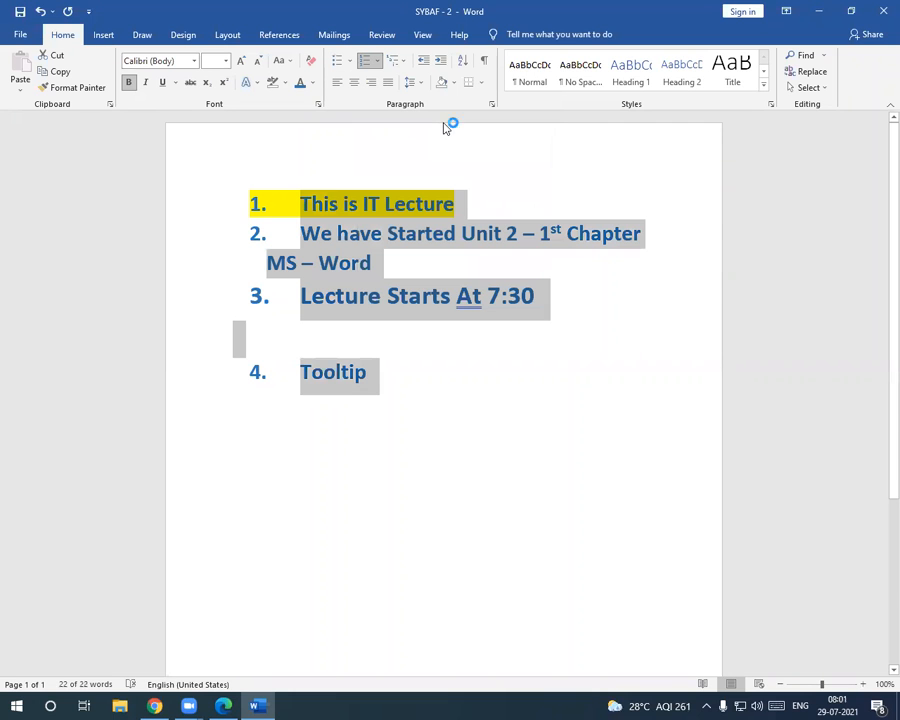
Step: Set the line spacing of all the selected numbered lines to 1.0 and deselect them
click(421, 84)
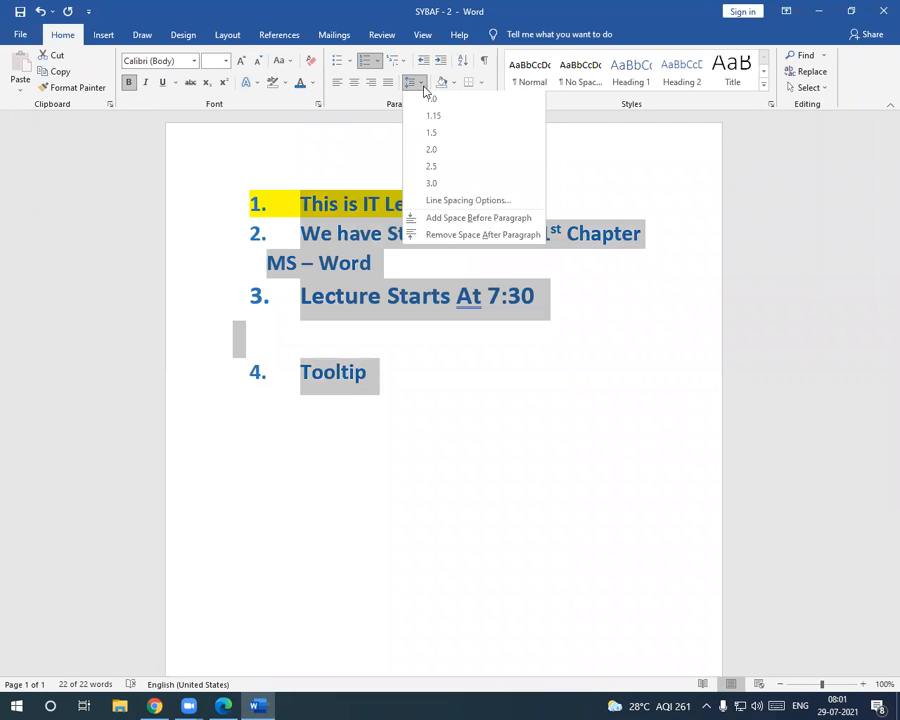
click(510, 386)
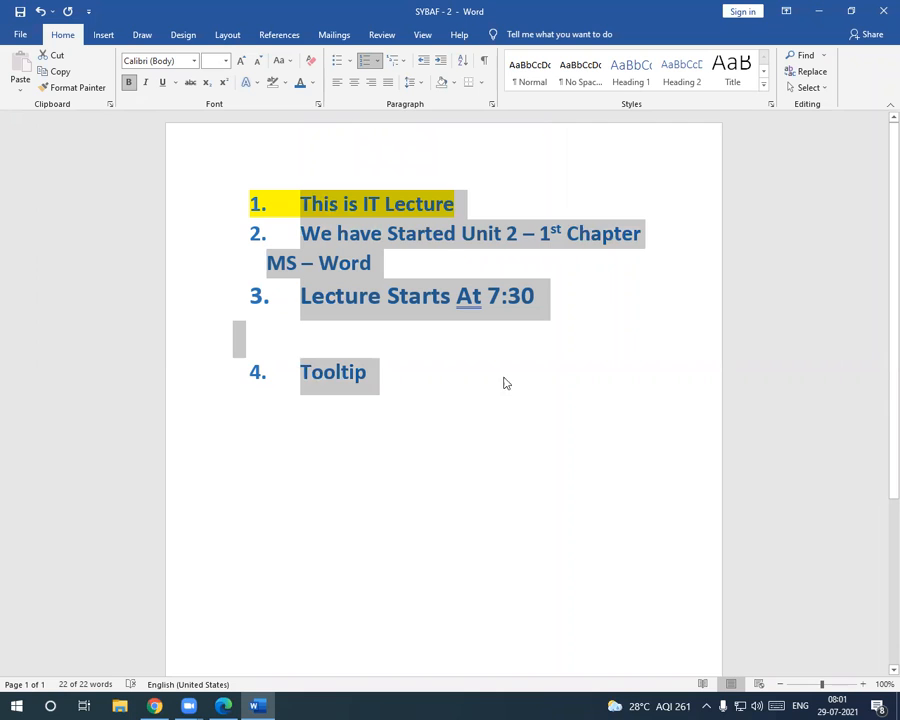
click(421, 84)
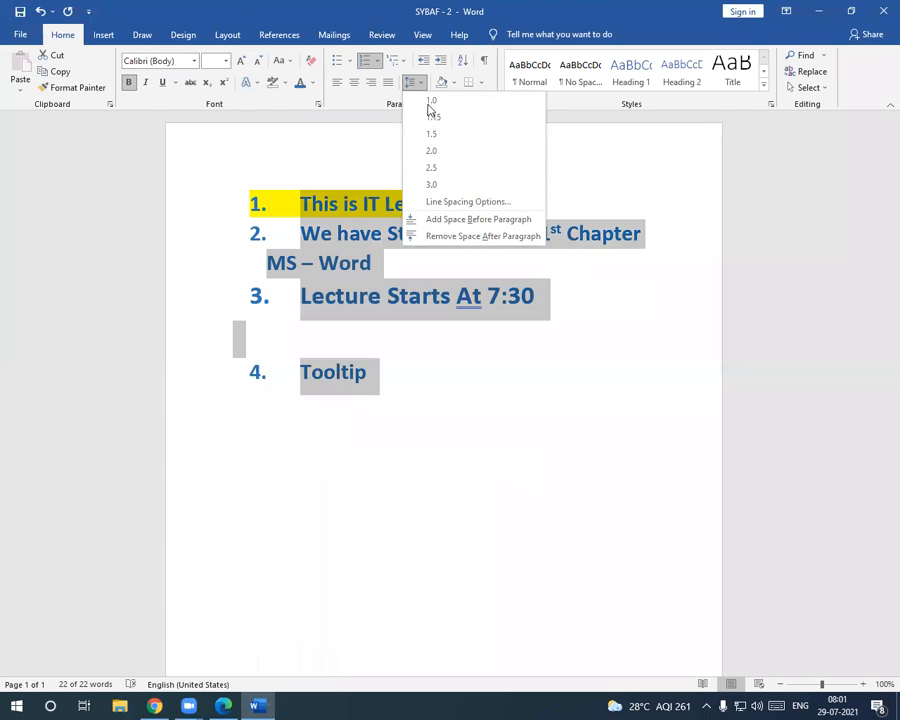
click(430, 101)
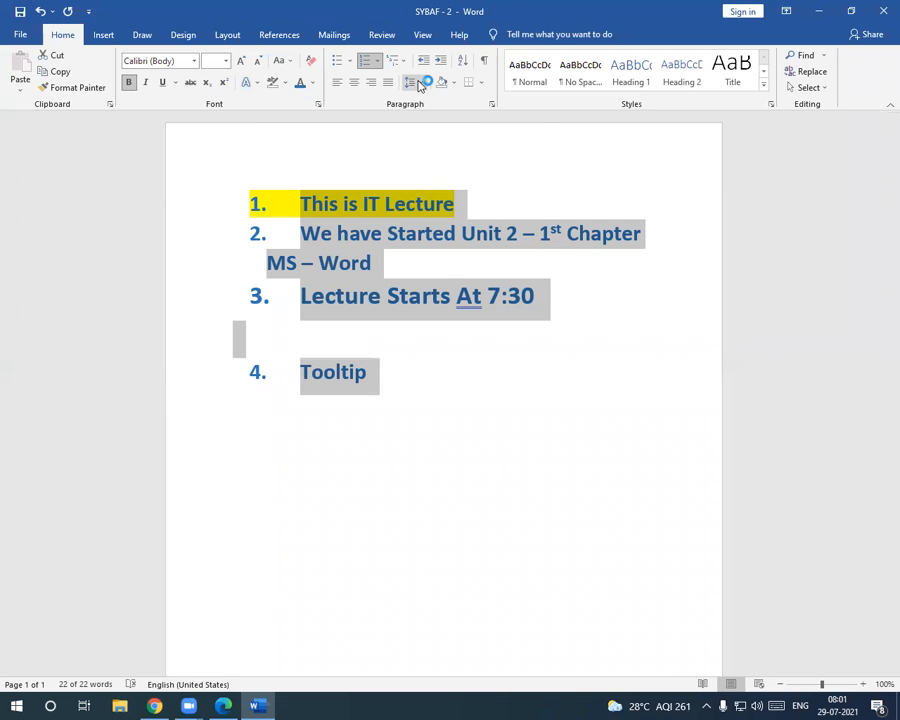
click(419, 86)
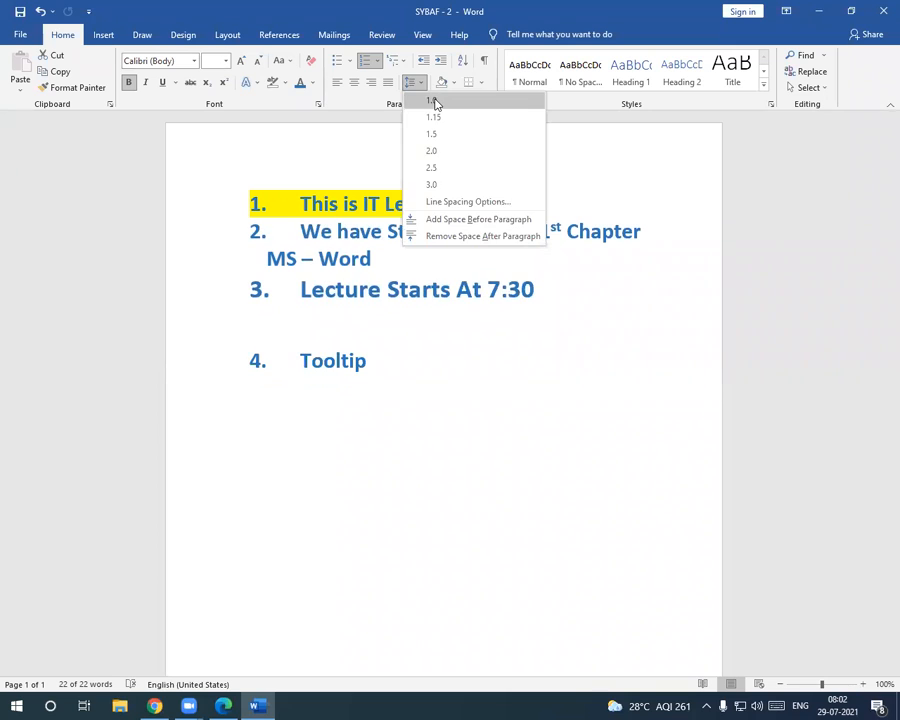
click(435, 103)
click(476, 406)
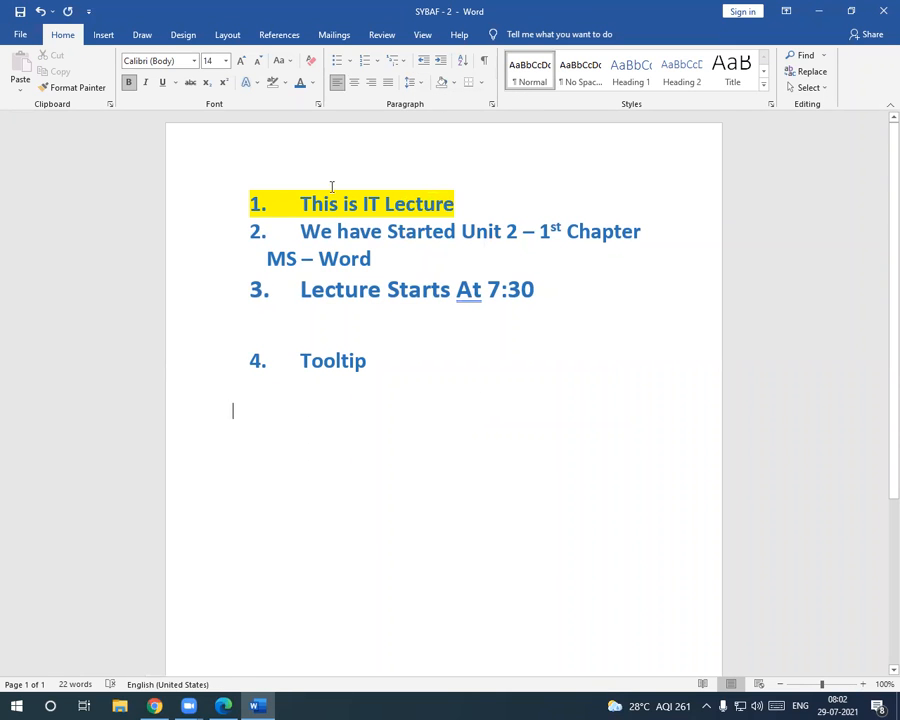
Step: Select the first three numbered items and apply 1.0 line spacing to them again
drag(299, 203, 548, 292)
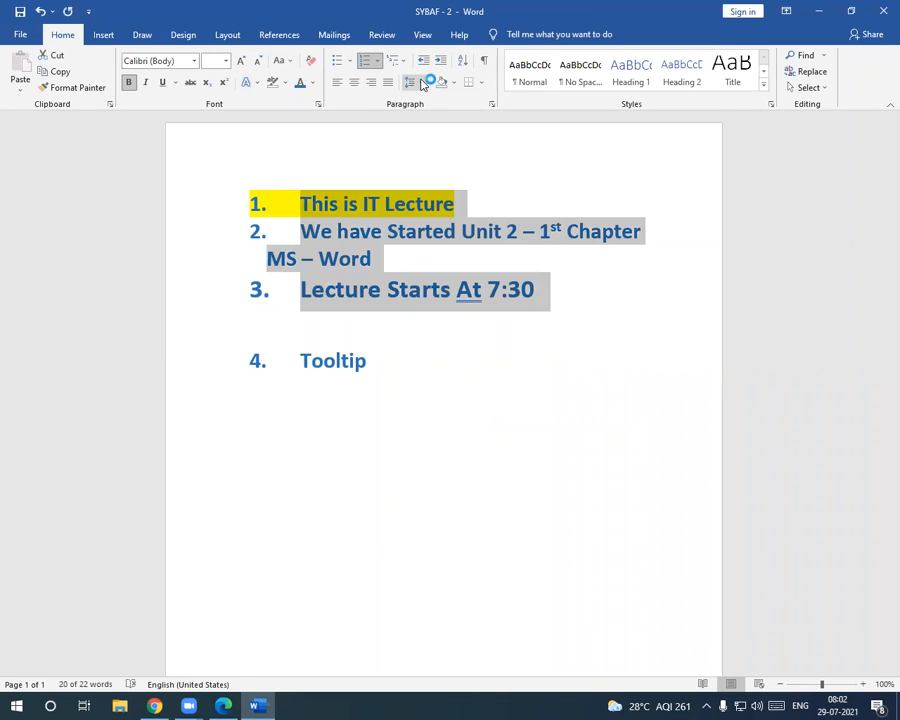
click(422, 83)
click(437, 102)
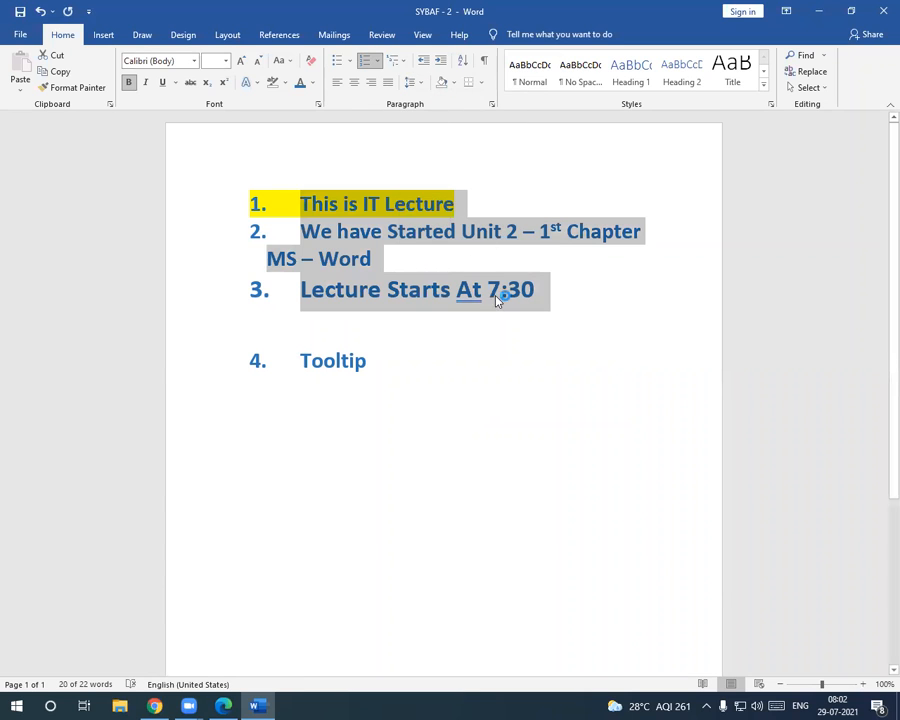
click(497, 300)
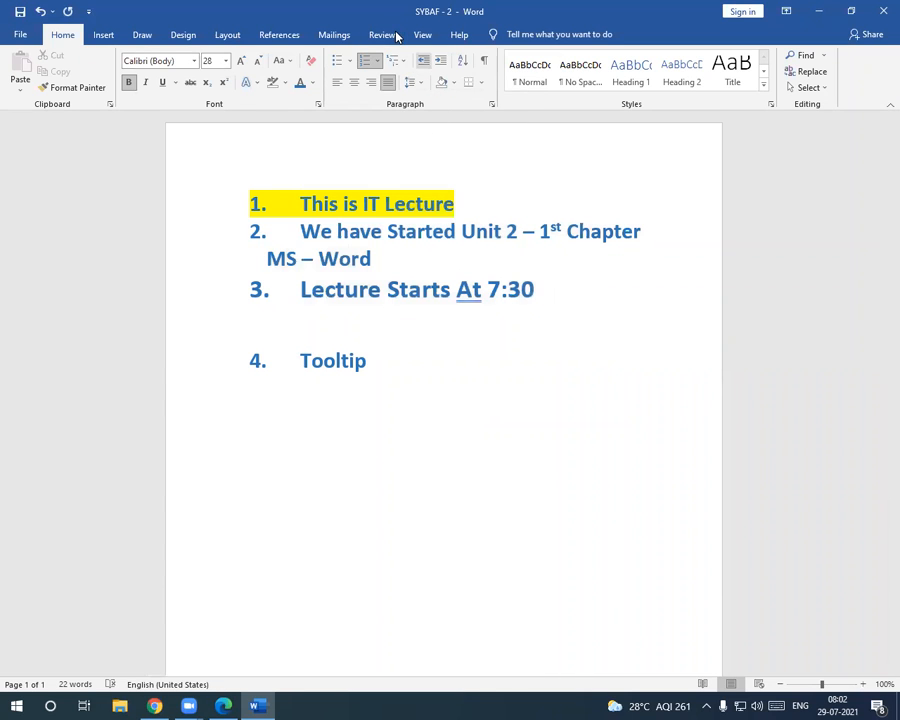
Step: Look through the Shading colours and preview red behind the line "Lecture Starts At 7:30" without applying it
click(453, 83)
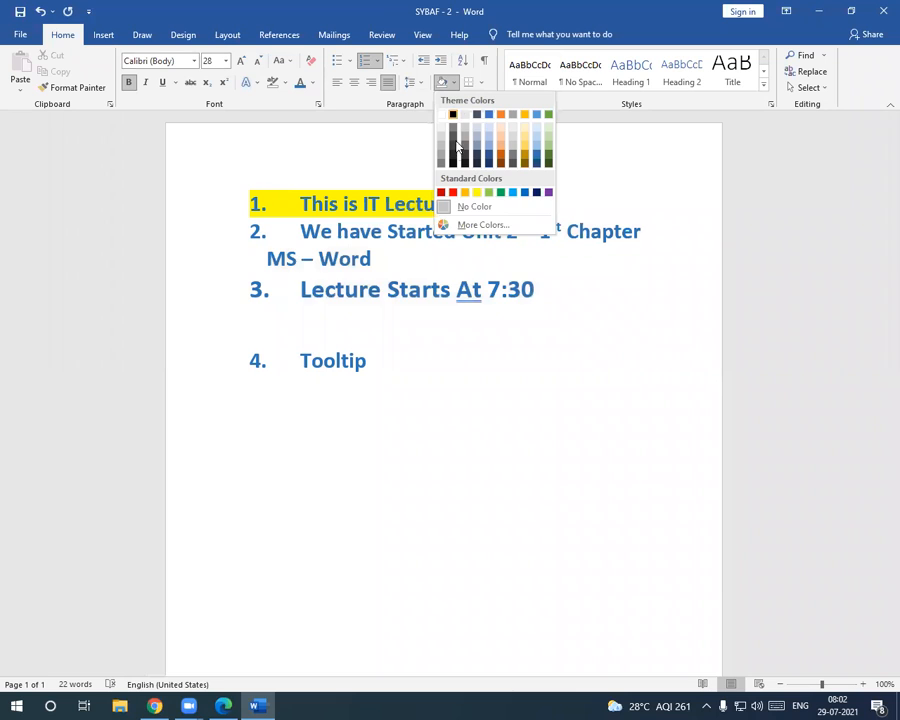
click(441, 83)
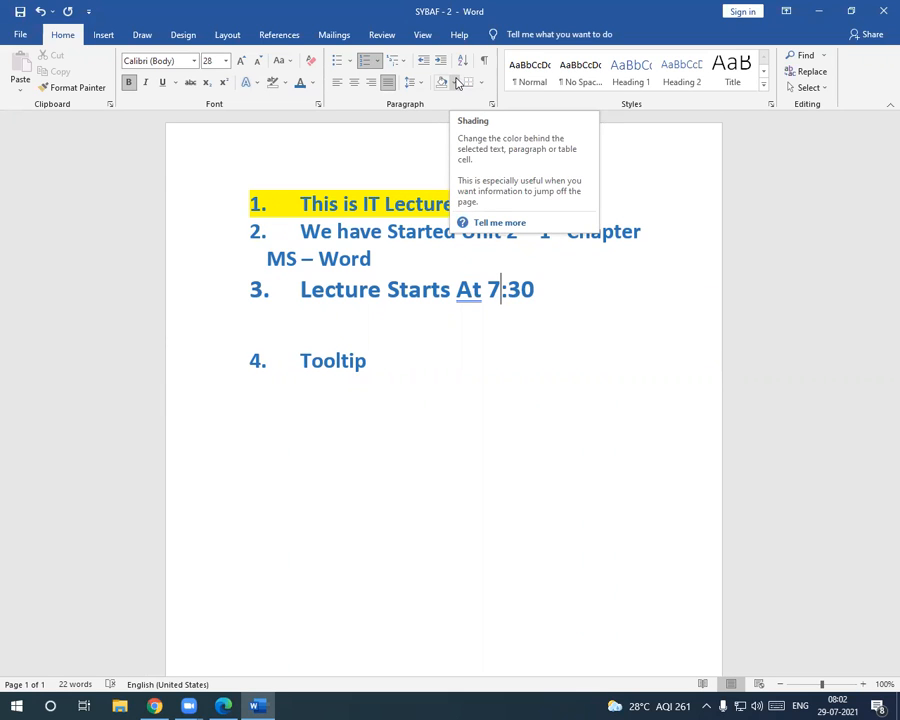
click(456, 82)
click(456, 82)
click(456, 82)
click(455, 82)
click(343, 204)
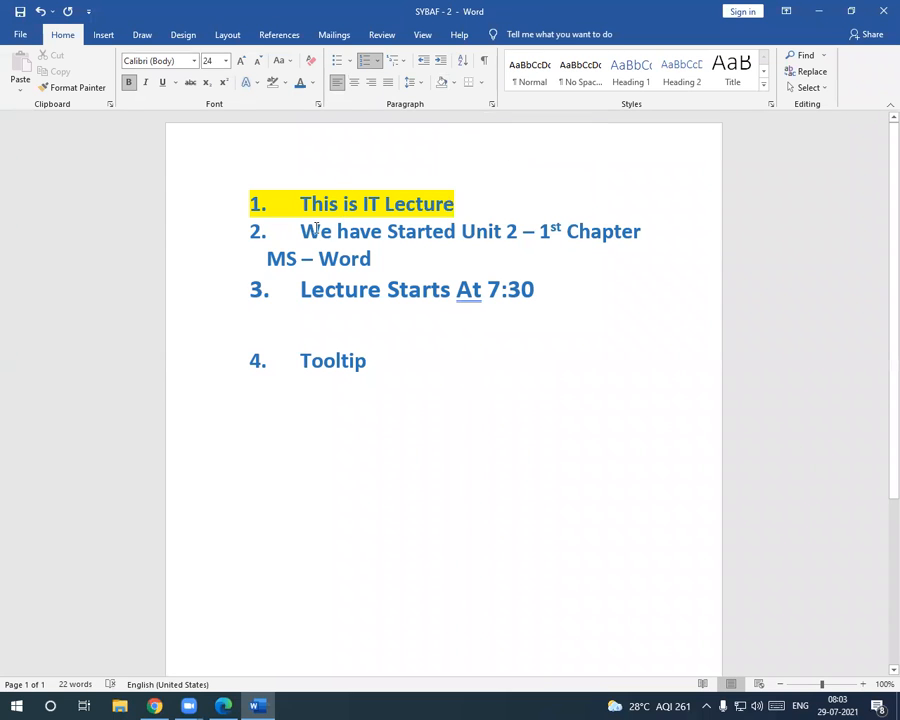
drag(348, 289, 546, 289)
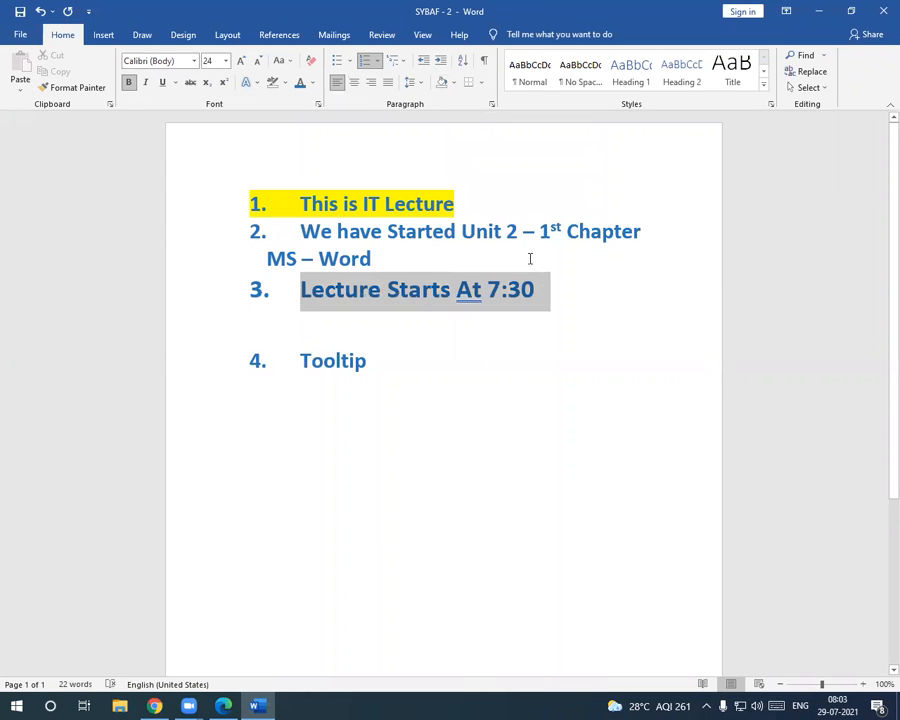
click(453, 83)
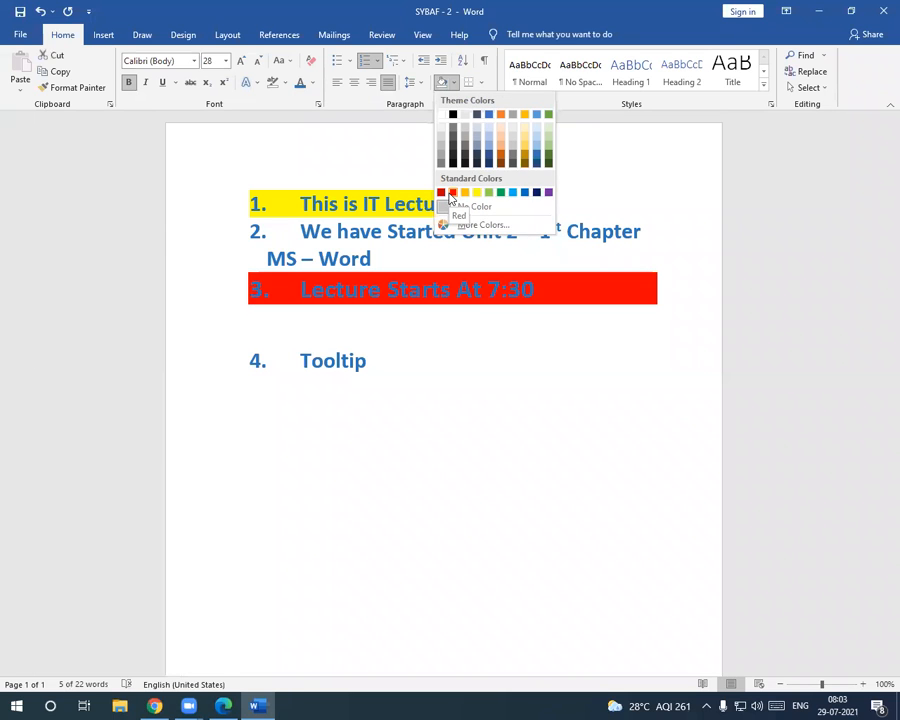
click(452, 426)
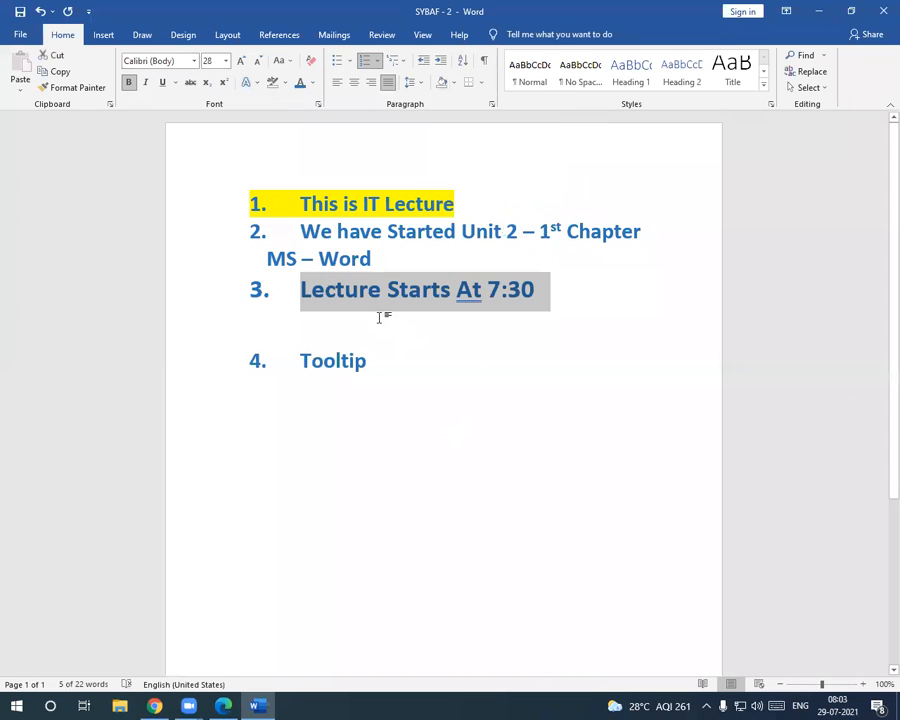
click(337, 300)
Step: Change the font colour of the line "Lecture Starts At 7:30" to the gold theme colour
drag(296, 290, 550, 290)
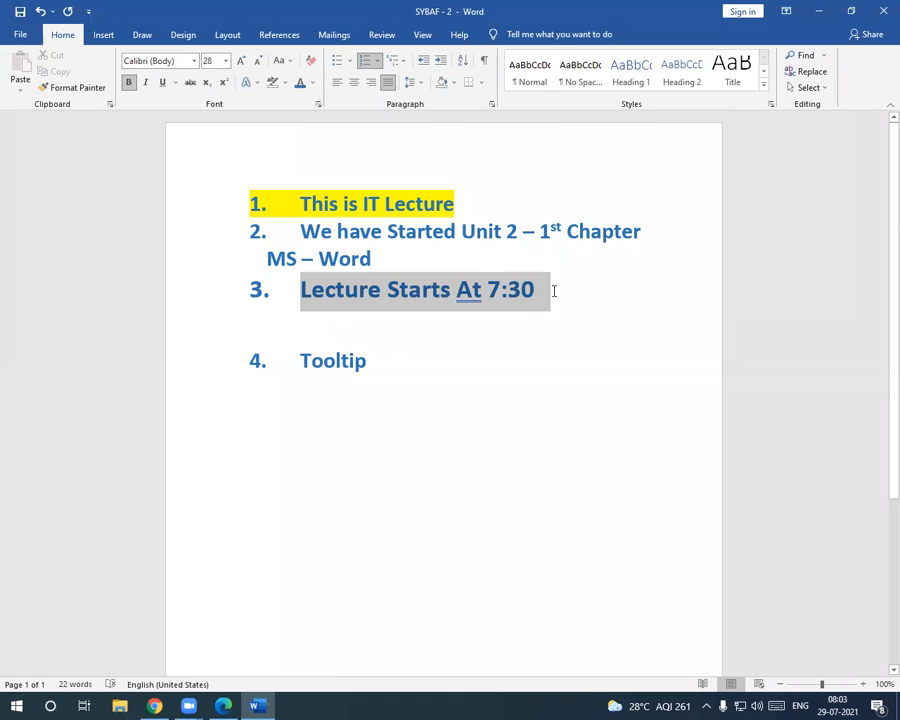
click(311, 84)
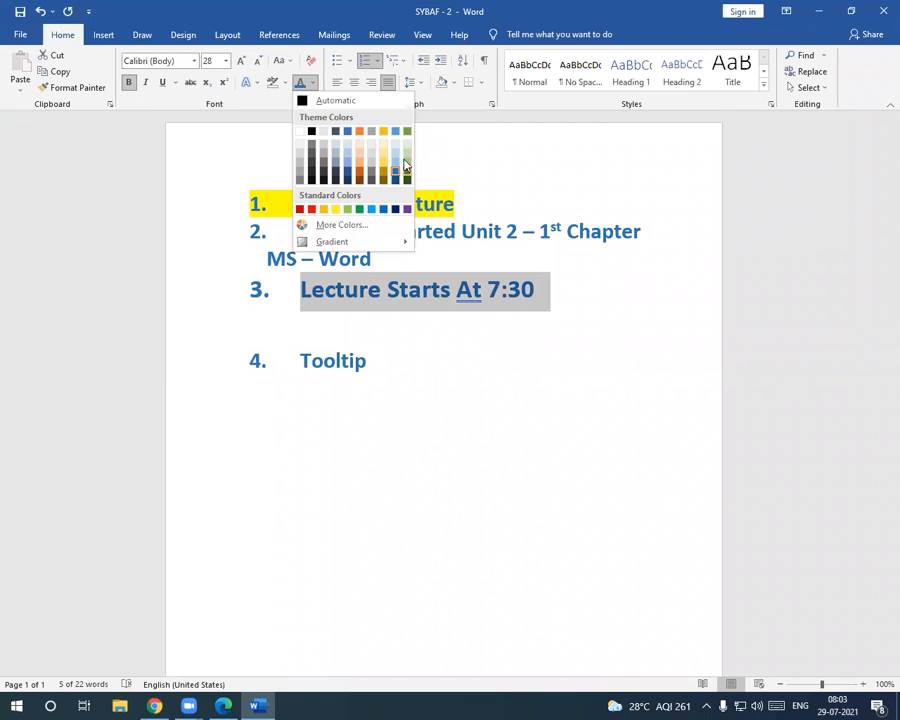
click(383, 131)
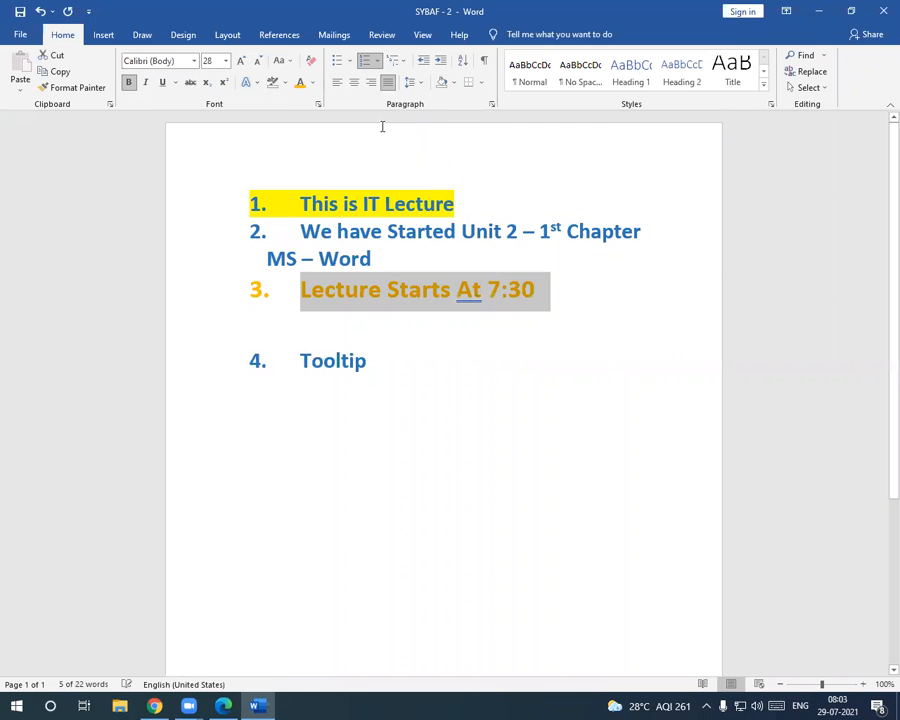
click(490, 428)
Step: Apply the standard green shading behind the line "Lecture Starts At 7:30" and deselect it
drag(300, 290, 534, 290)
click(468, 324)
drag(302, 290, 572, 286)
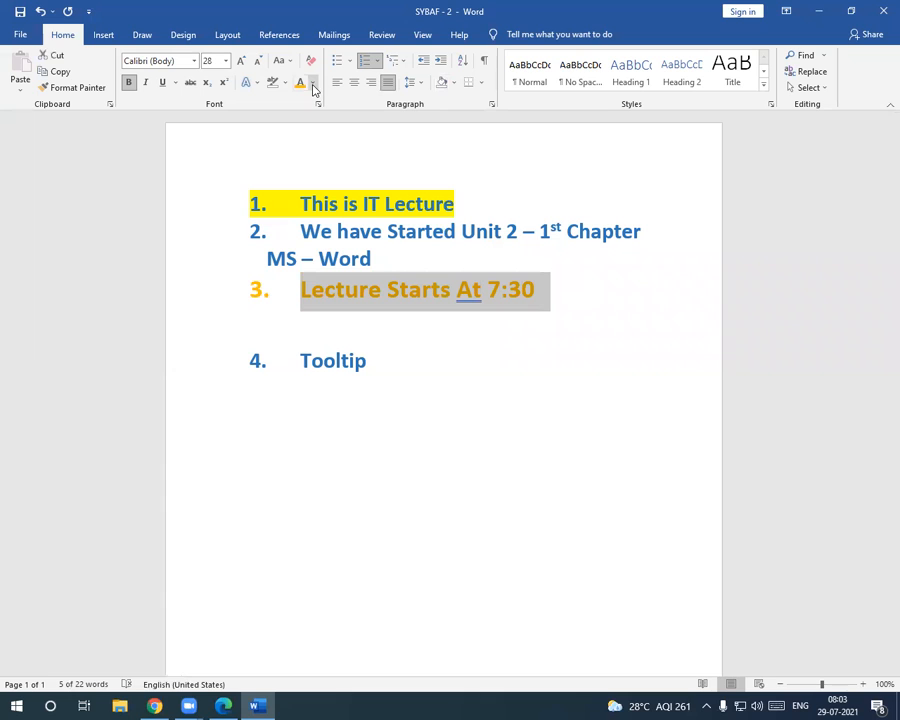
click(455, 84)
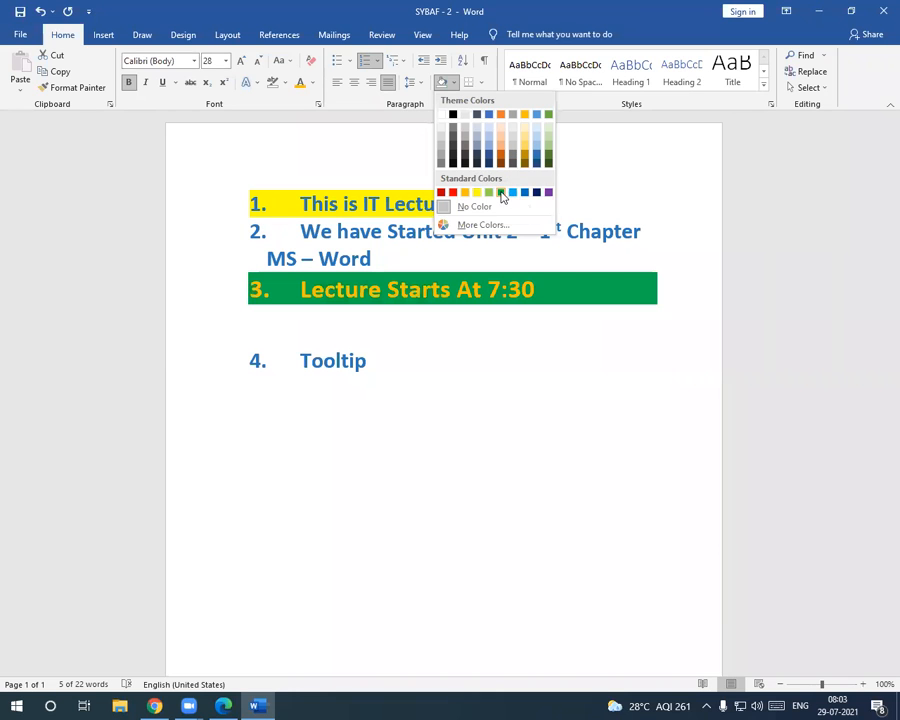
click(501, 193)
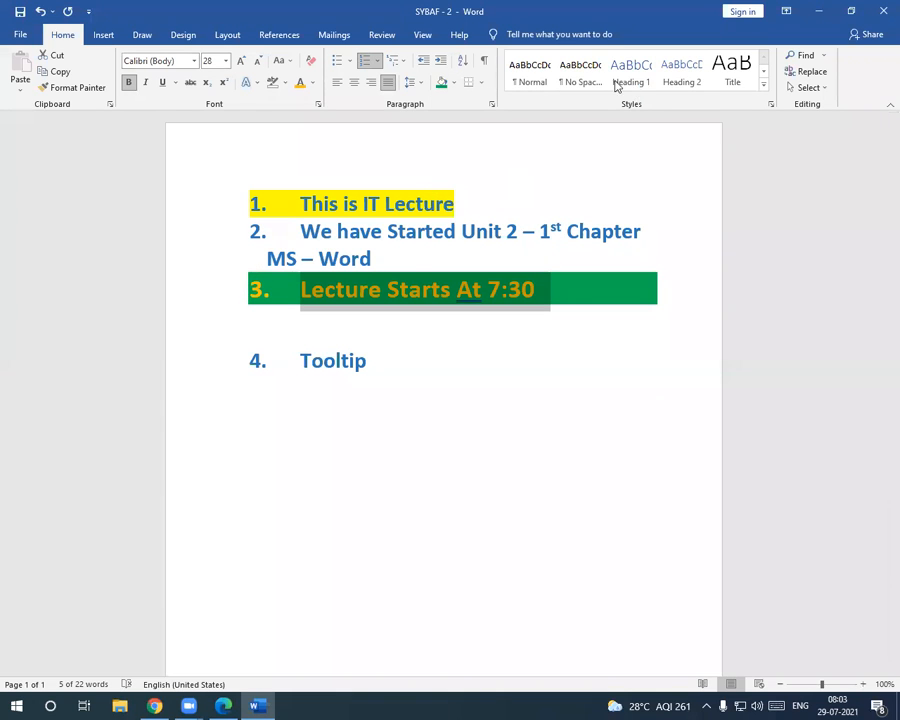
click(574, 346)
click(546, 300)
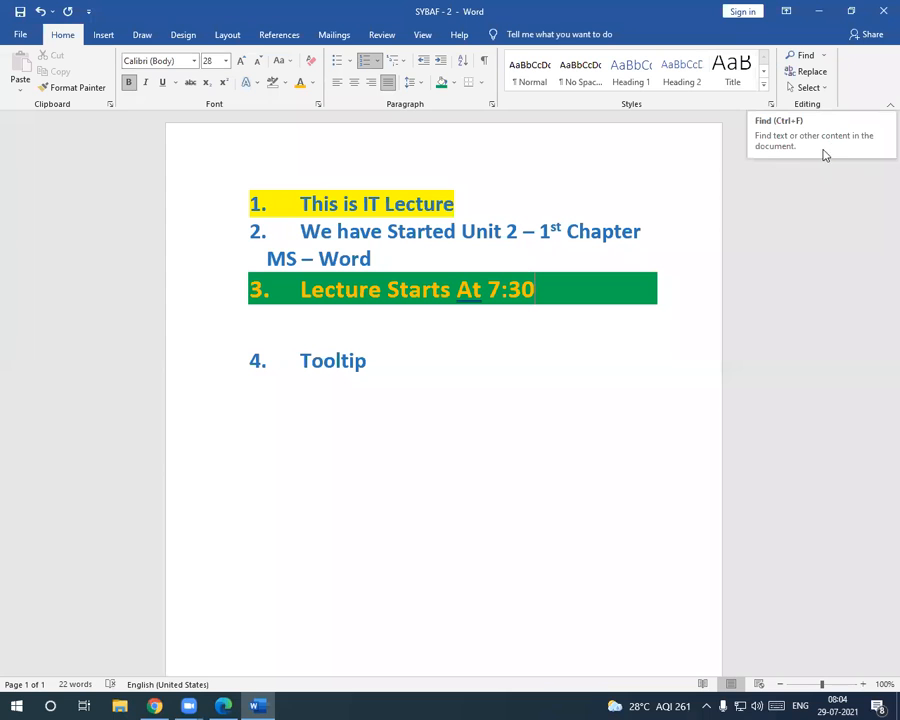
Step: Use Find to search the document for "IT" and go to the match in "This is IT Lecture"
click(806, 58)
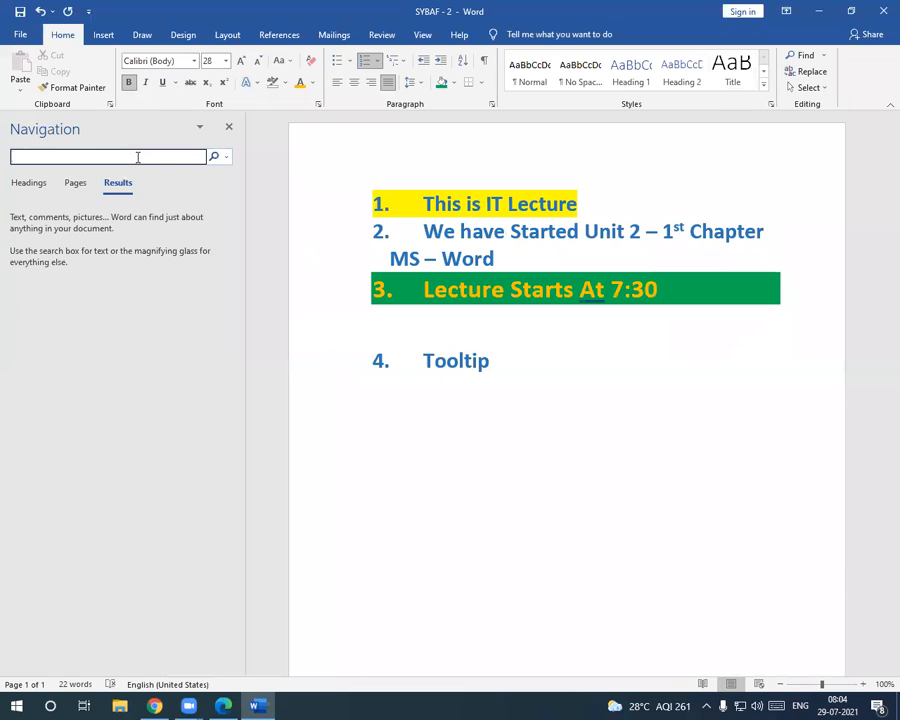
text(IR)
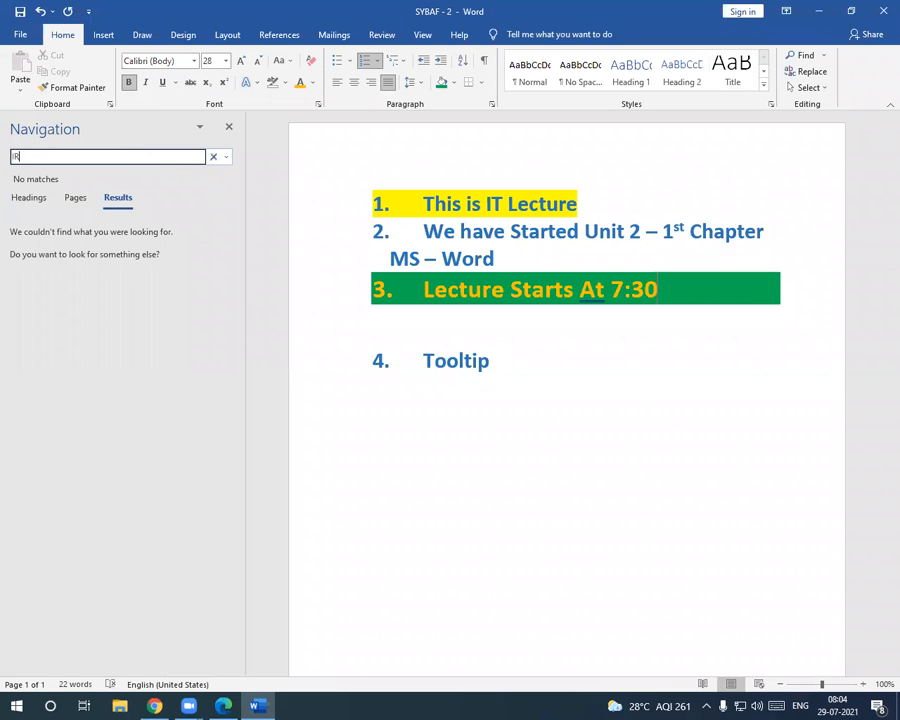
text(IT)
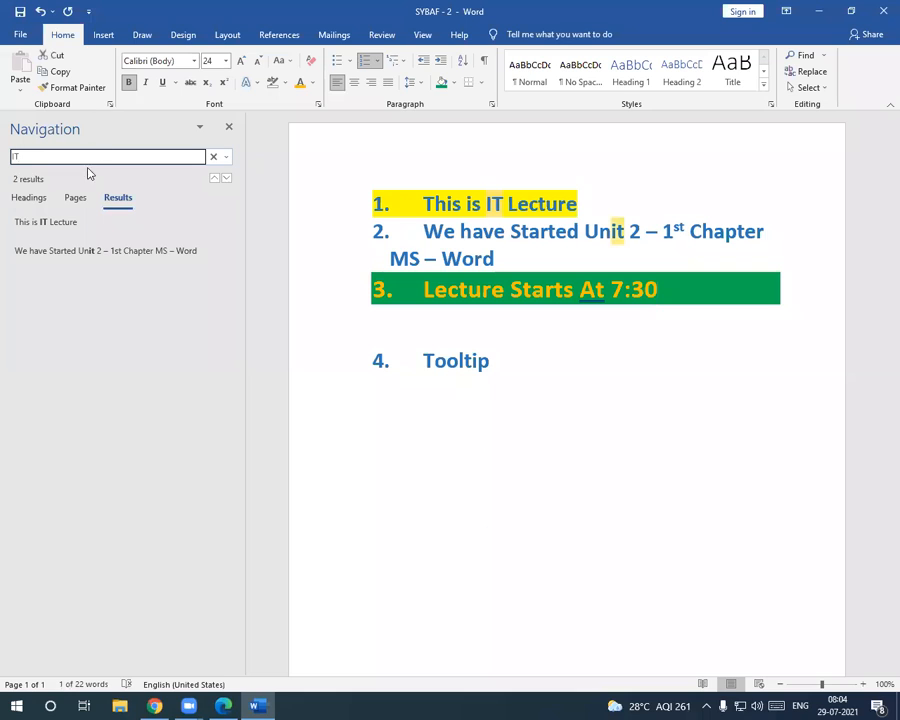
click(50, 226)
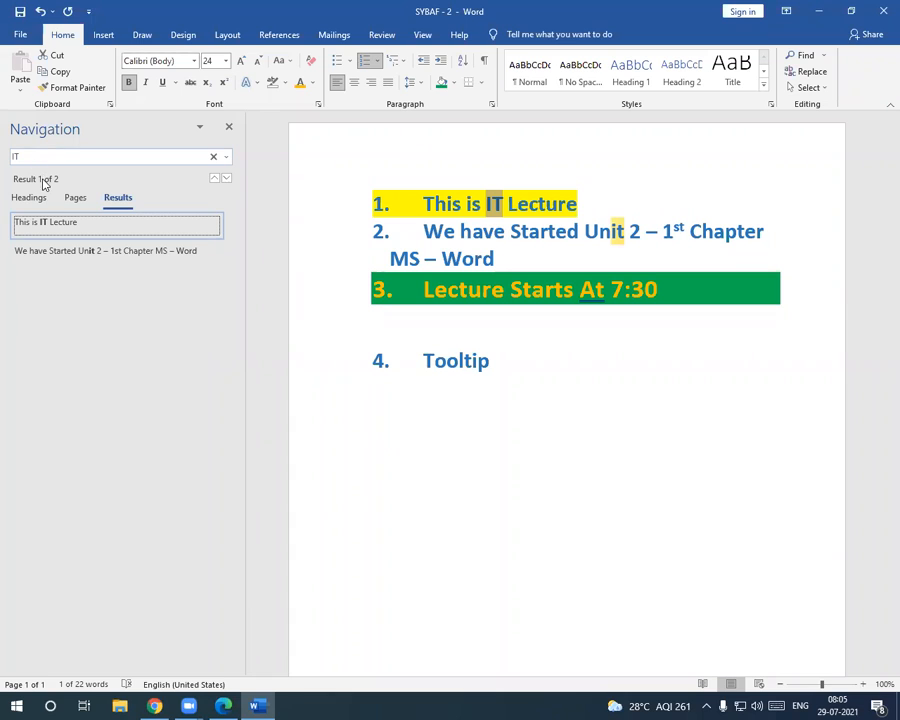
Step: Replace all occurrences of "IT" with "Word" in the document, declining to continue searching from the beginning, and close Find and Replace
click(825, 75)
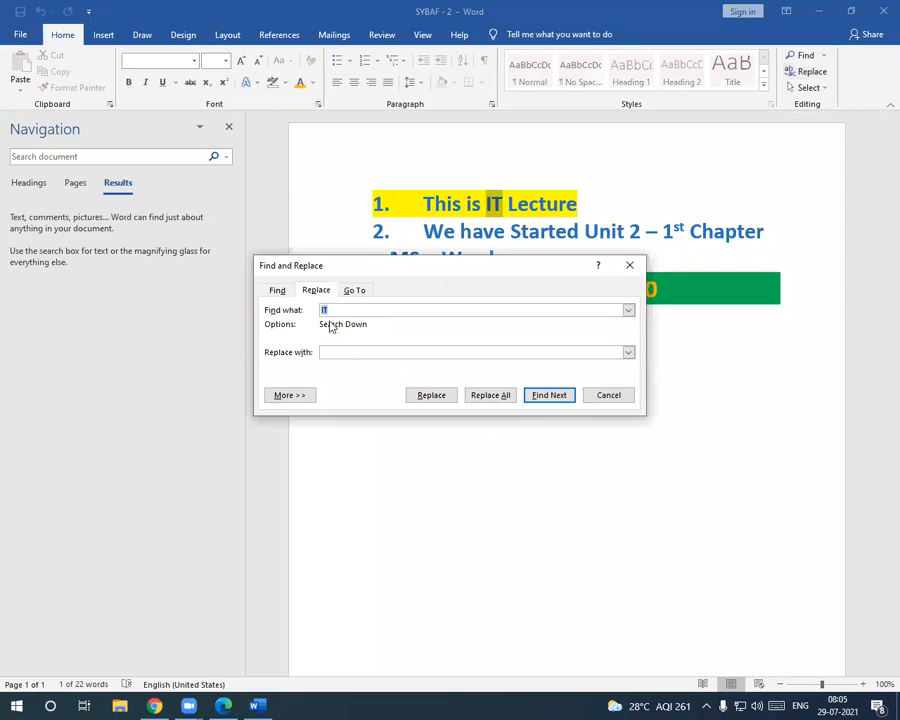
click(341, 311)
click(344, 352)
text(Word)
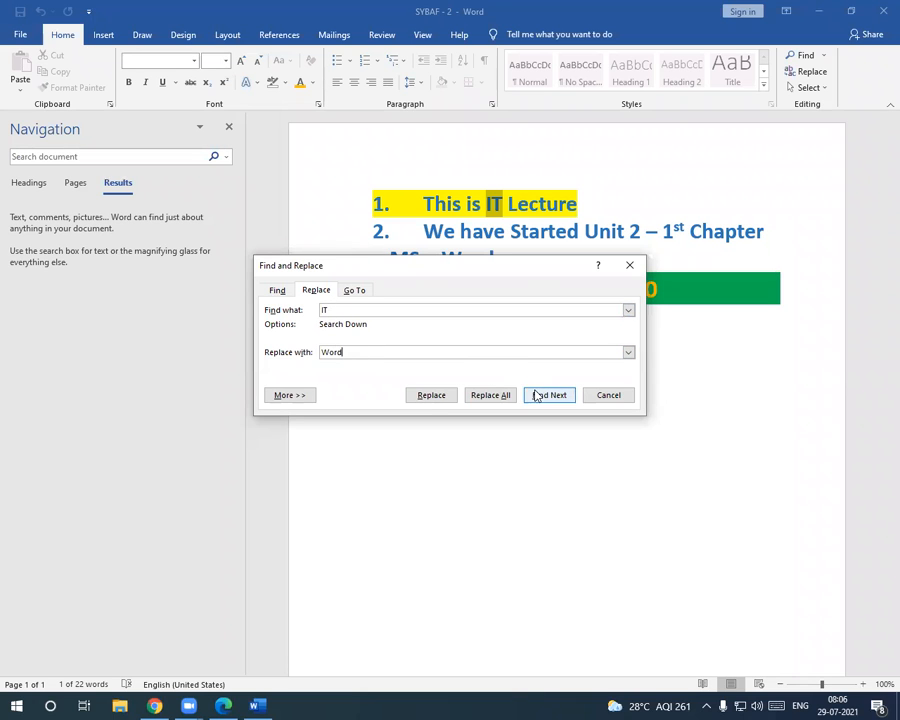
click(494, 395)
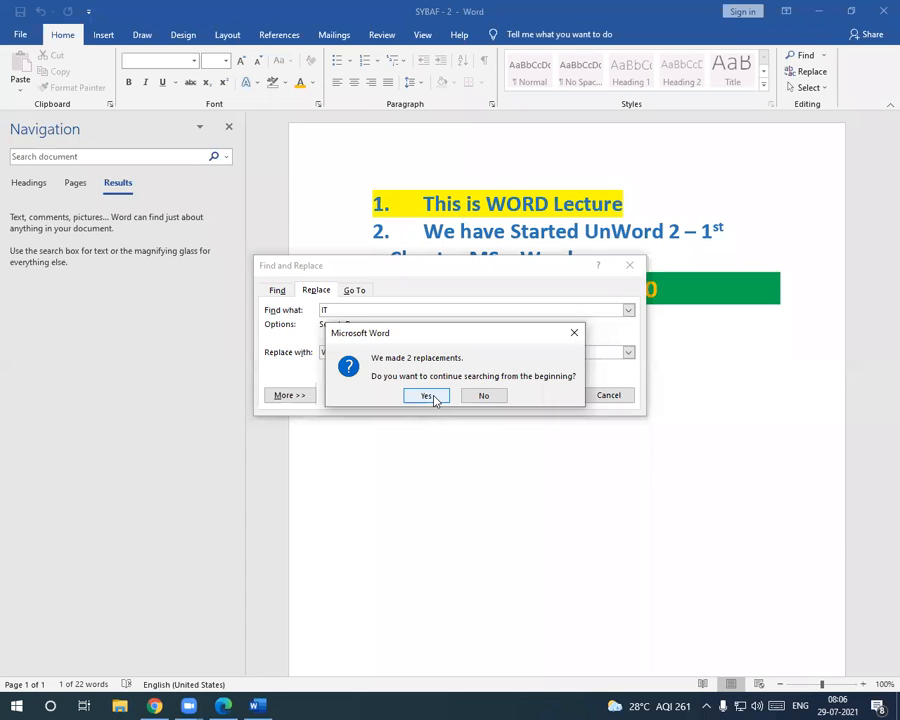
click(484, 395)
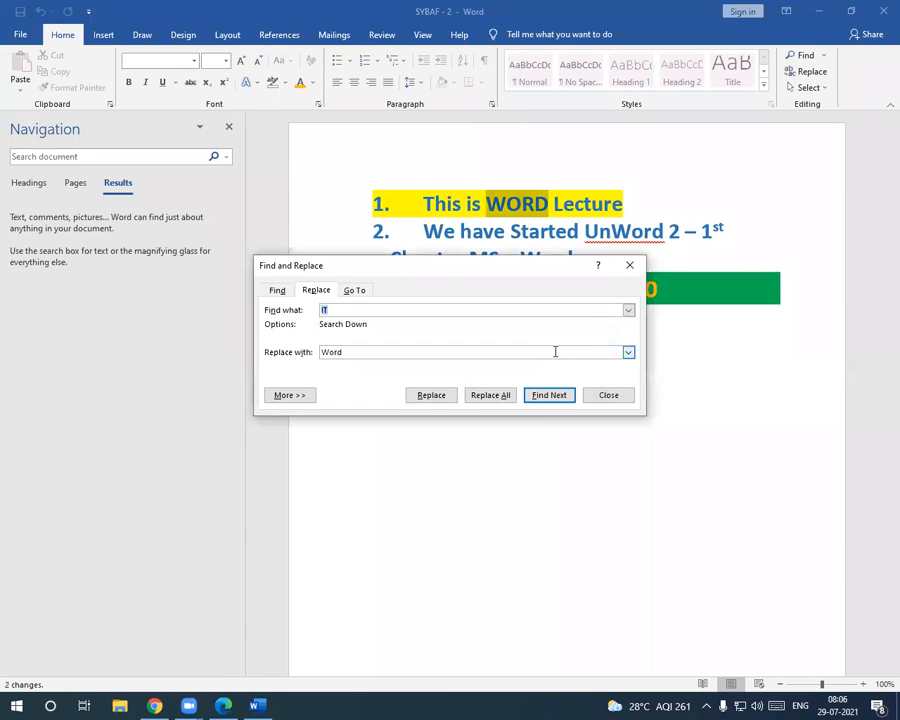
click(606, 394)
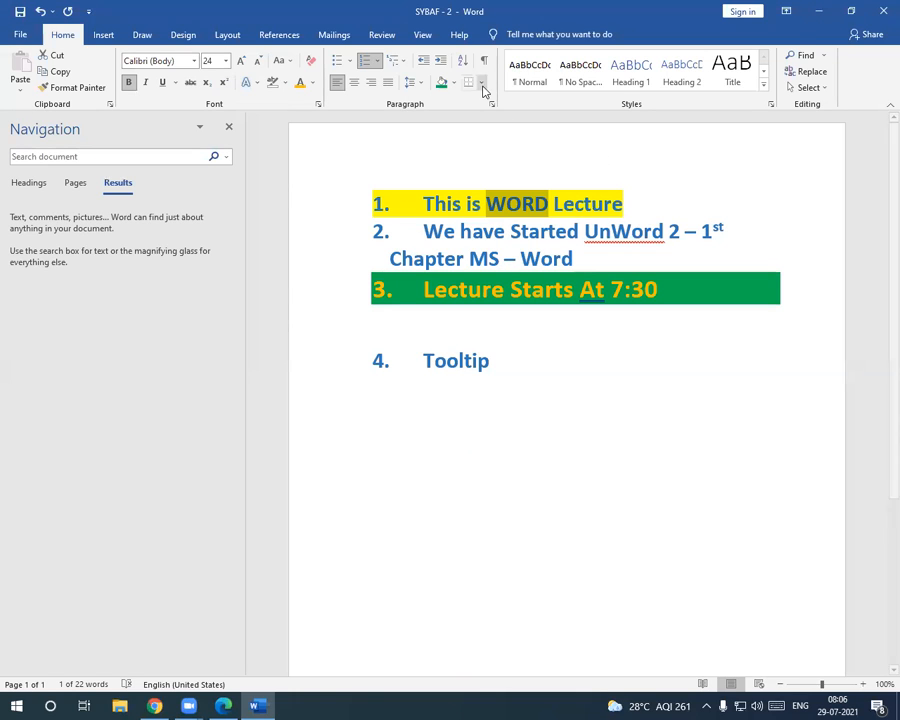
click(824, 74)
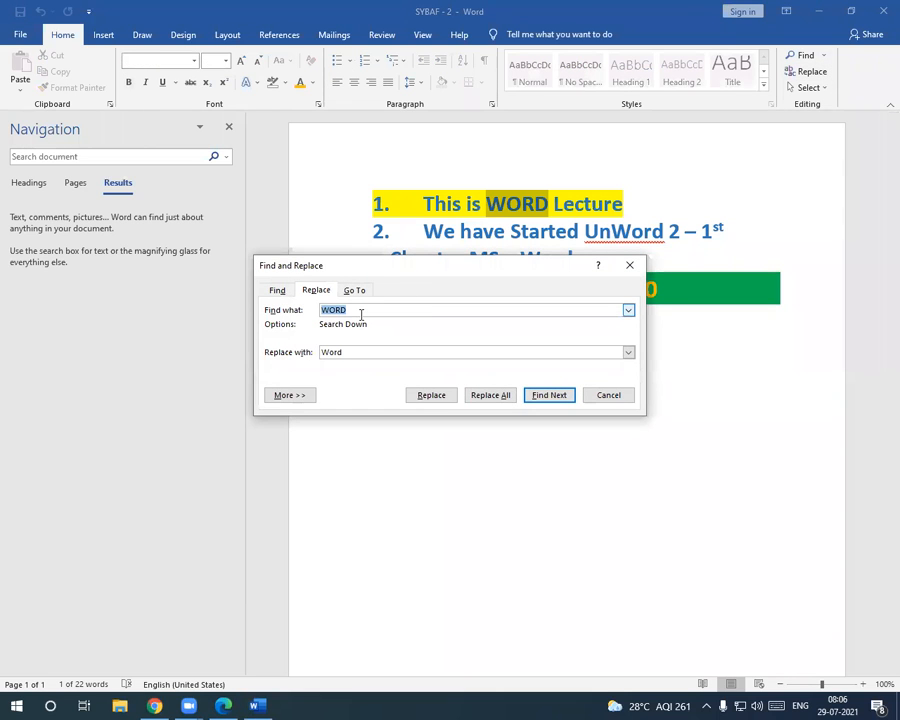
click(361, 314)
click(622, 266)
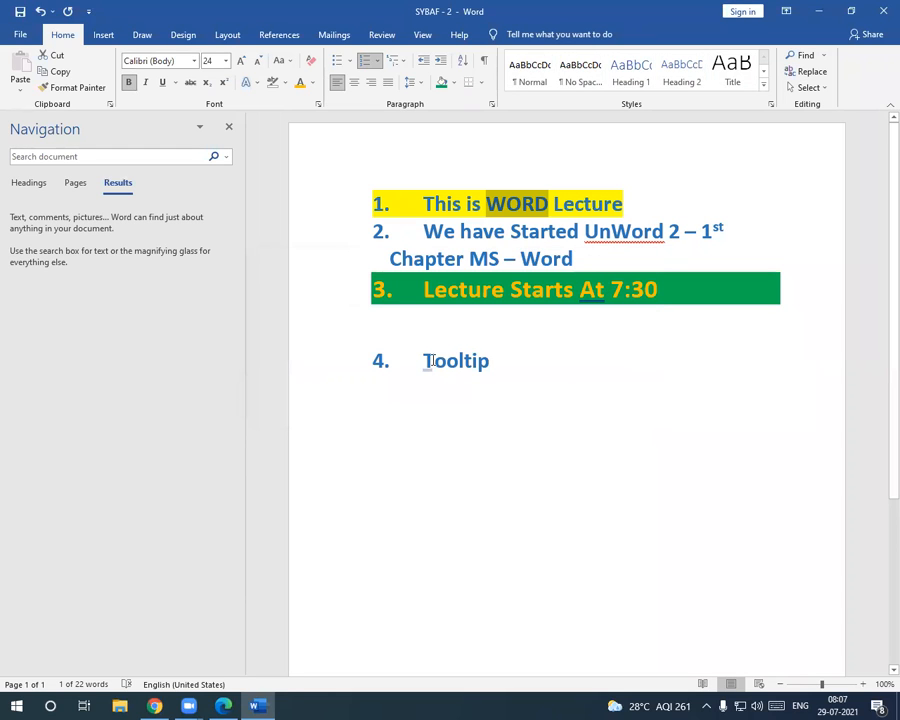